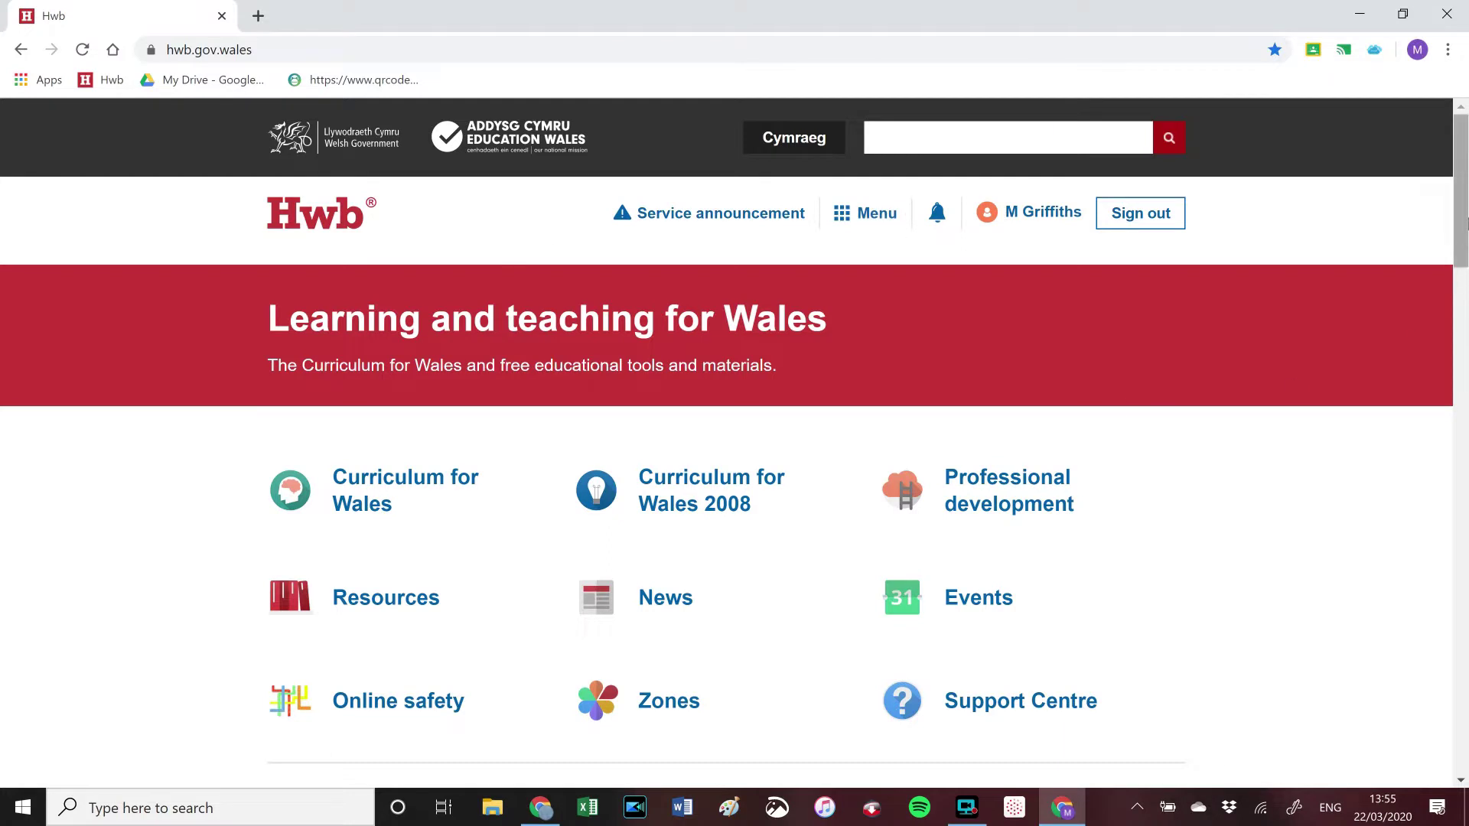
Step: Open Google for Education from the Hwb homepage and enter the Google Treehouse class in Google Classroom
scroll(1467, 222, down, 5)
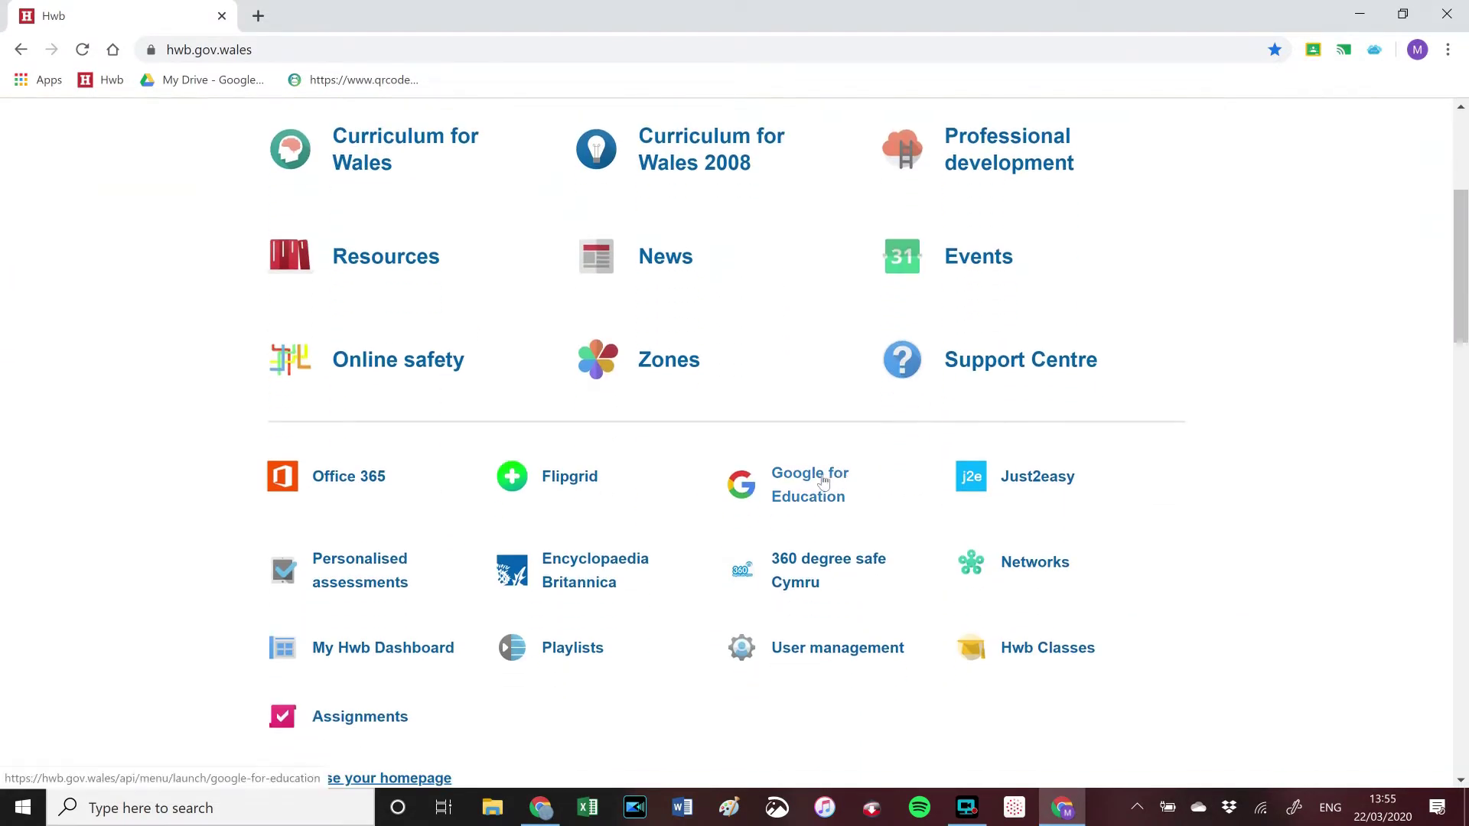
click(823, 478)
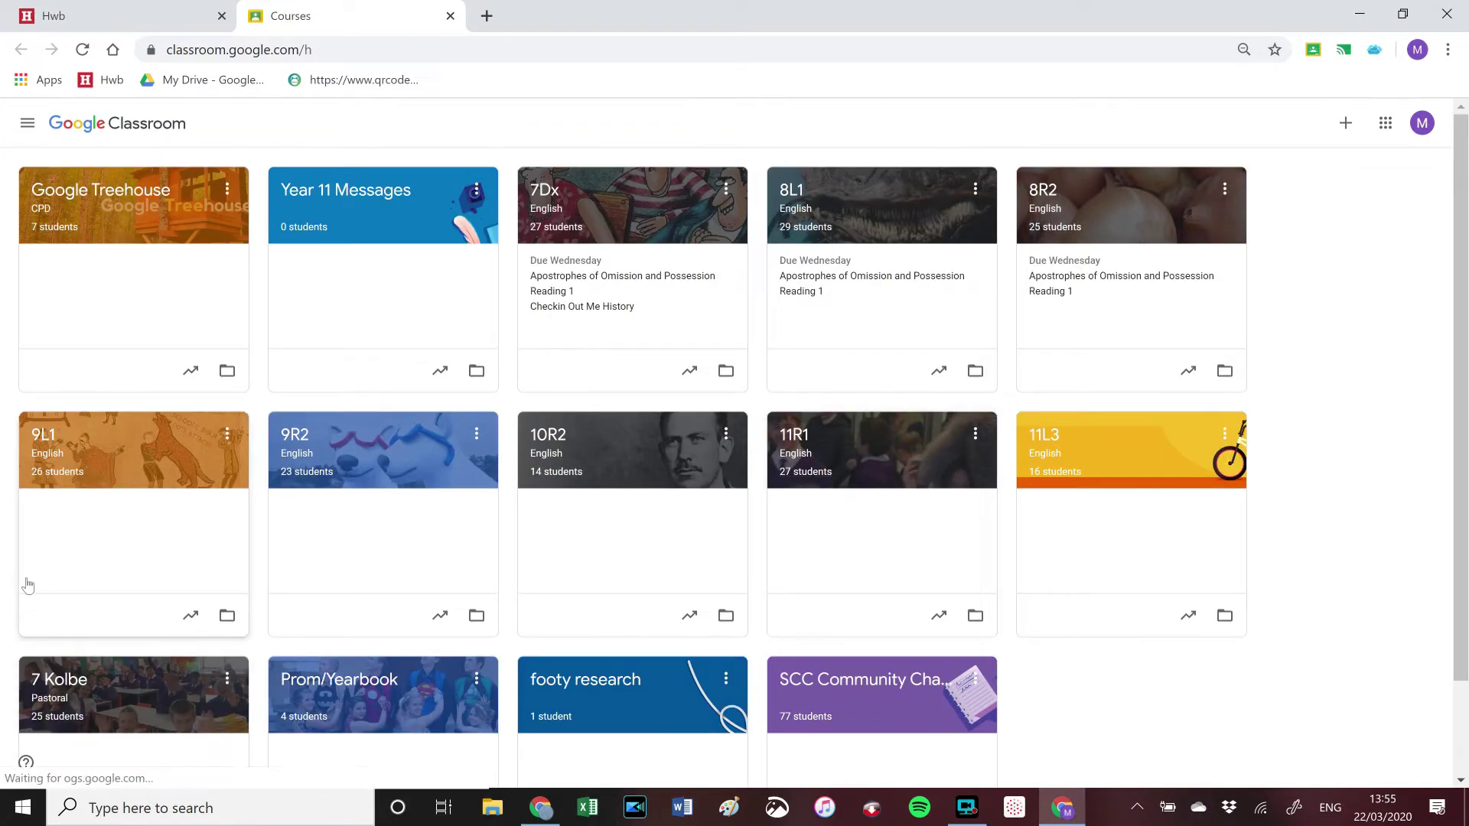
click(141, 191)
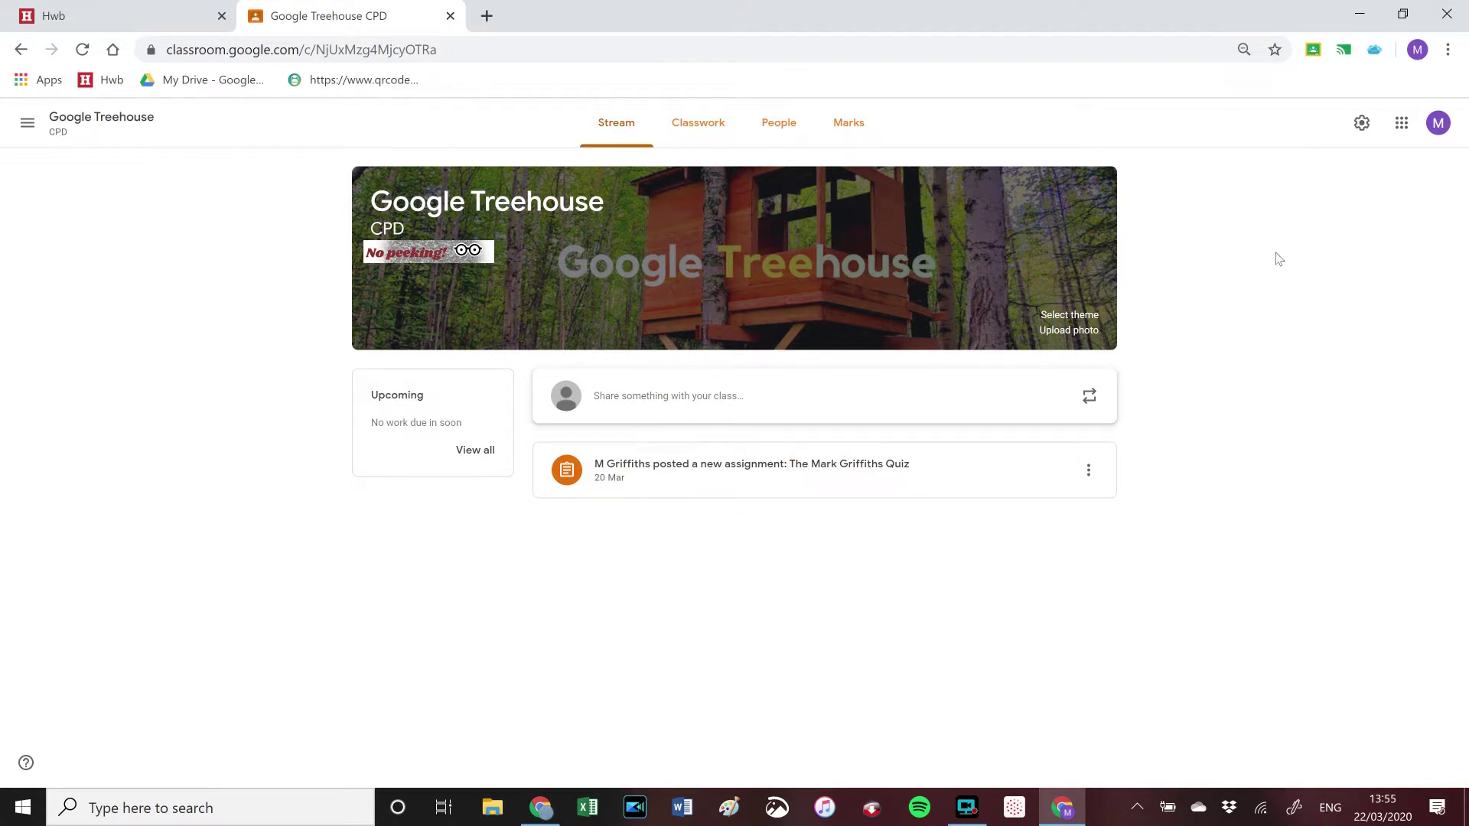
Step: Open the form attached to the existing quiz assignment in the class stream and look through its questions
click(840, 479)
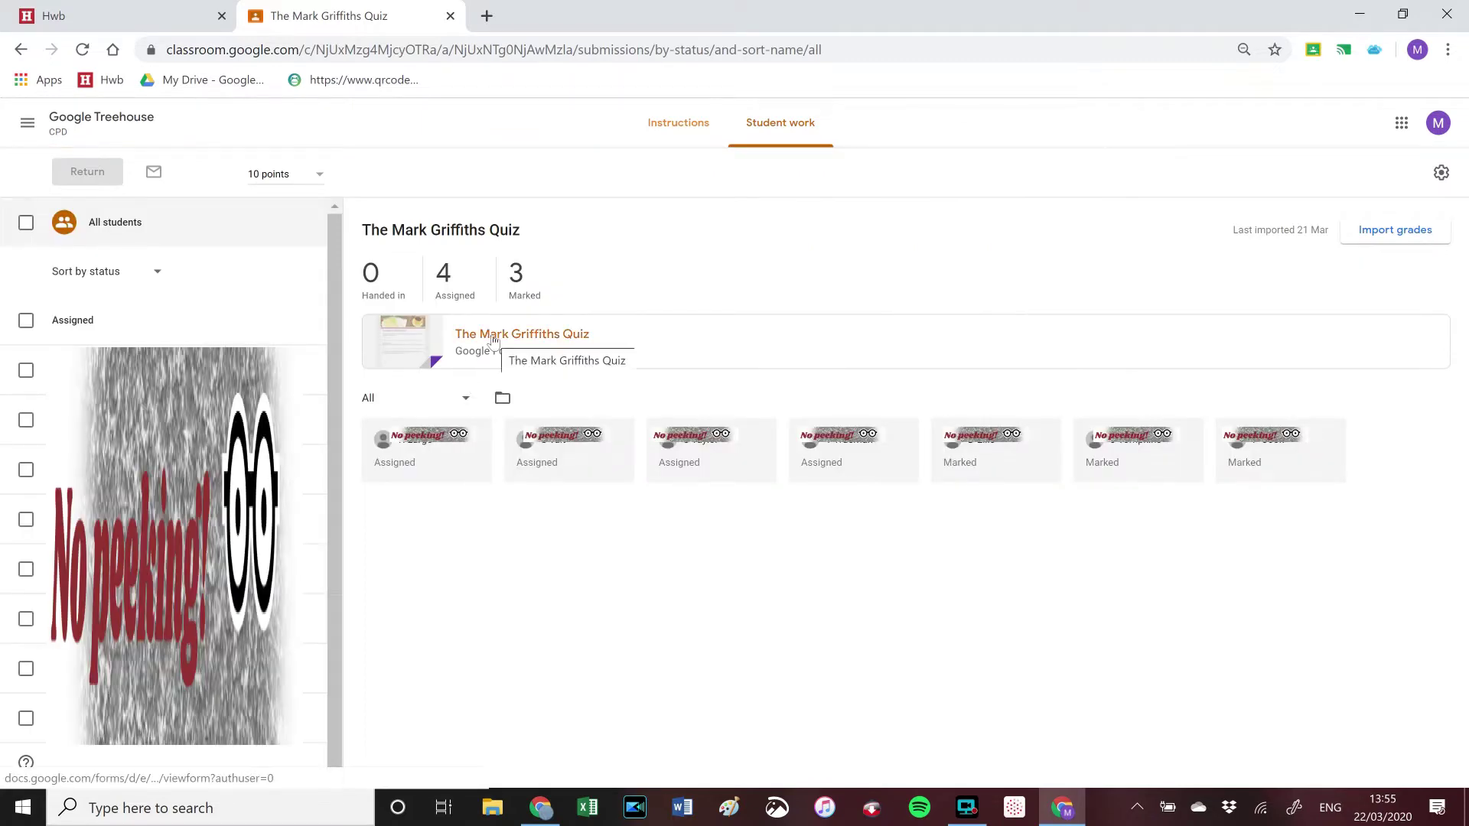
click(494, 337)
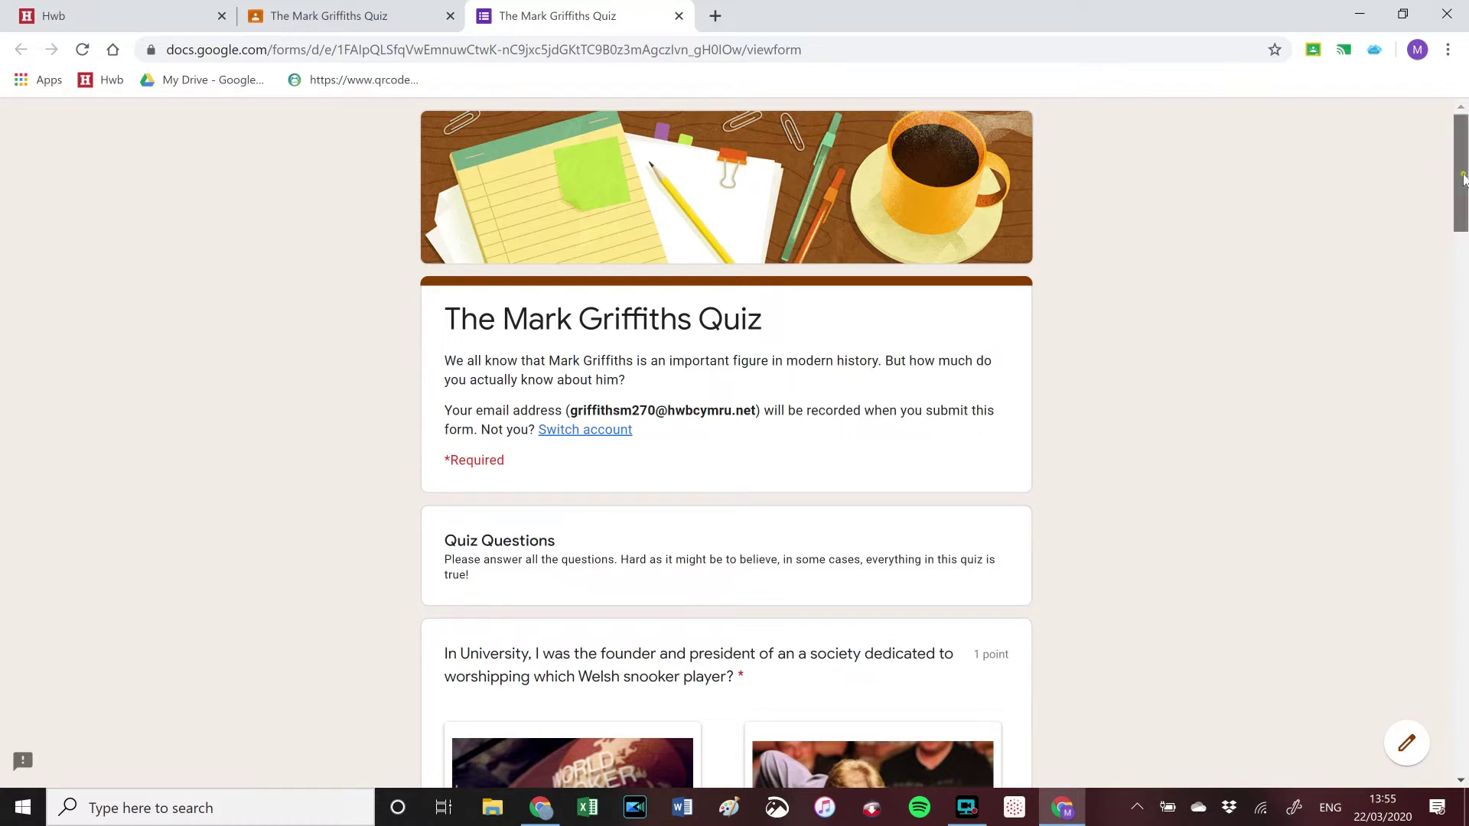
drag(1463, 180, 1444, 417)
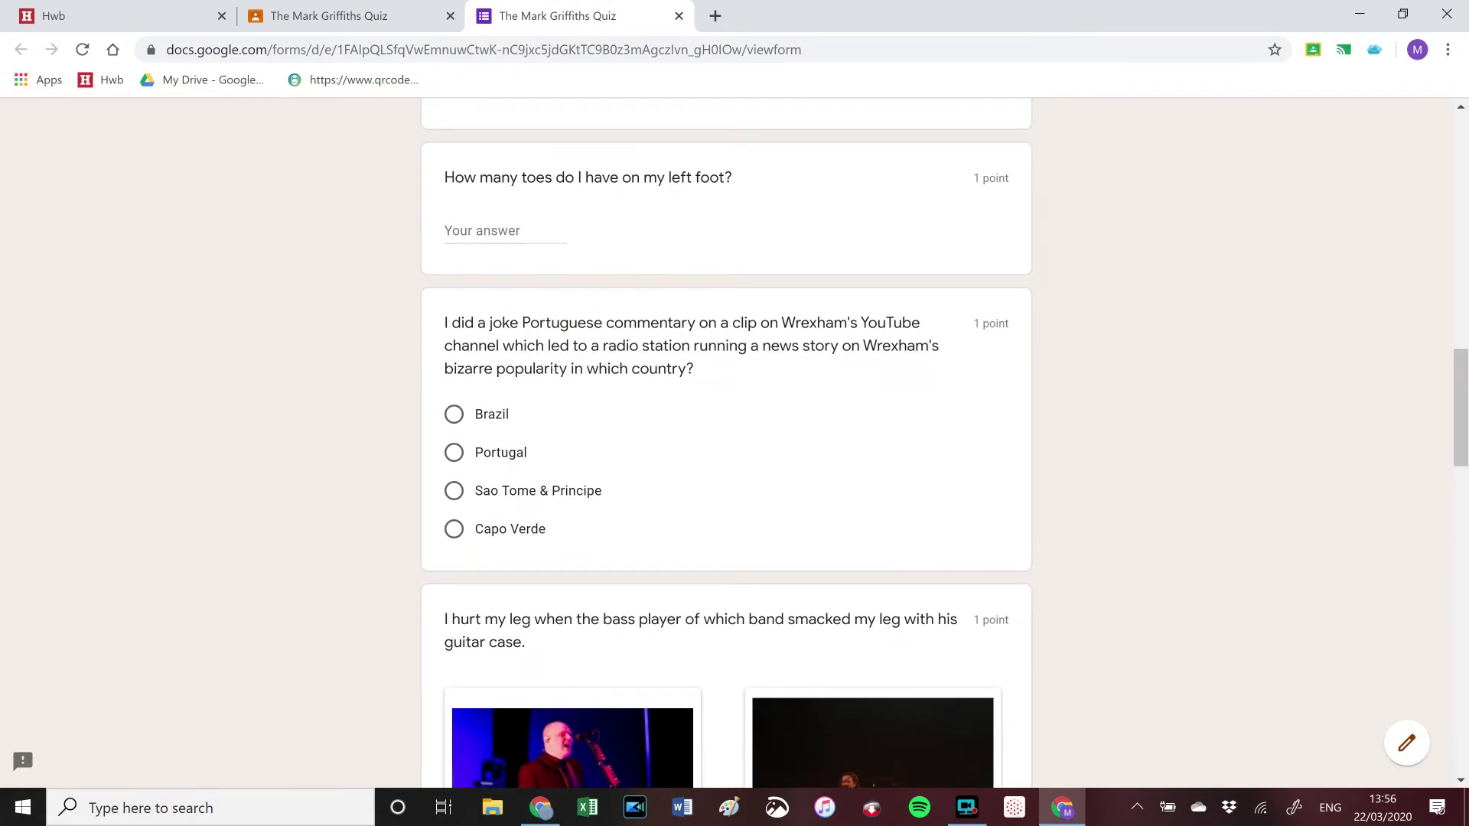
drag(1460, 427, 1463, 115)
Step: Return to the Google Treehouse class and create a new quiz assignment in its classwork
click(79, 123)
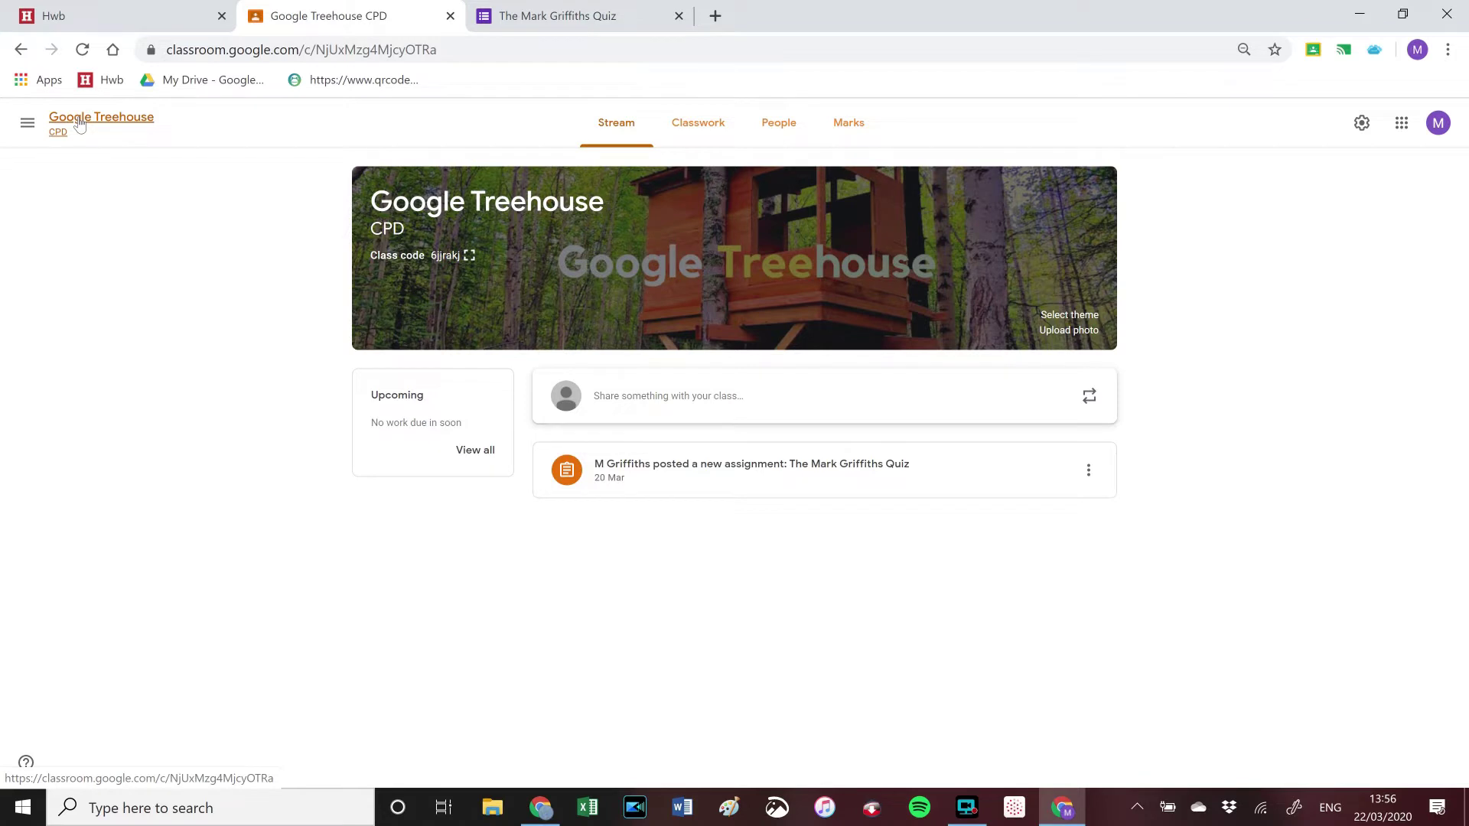
click(700, 132)
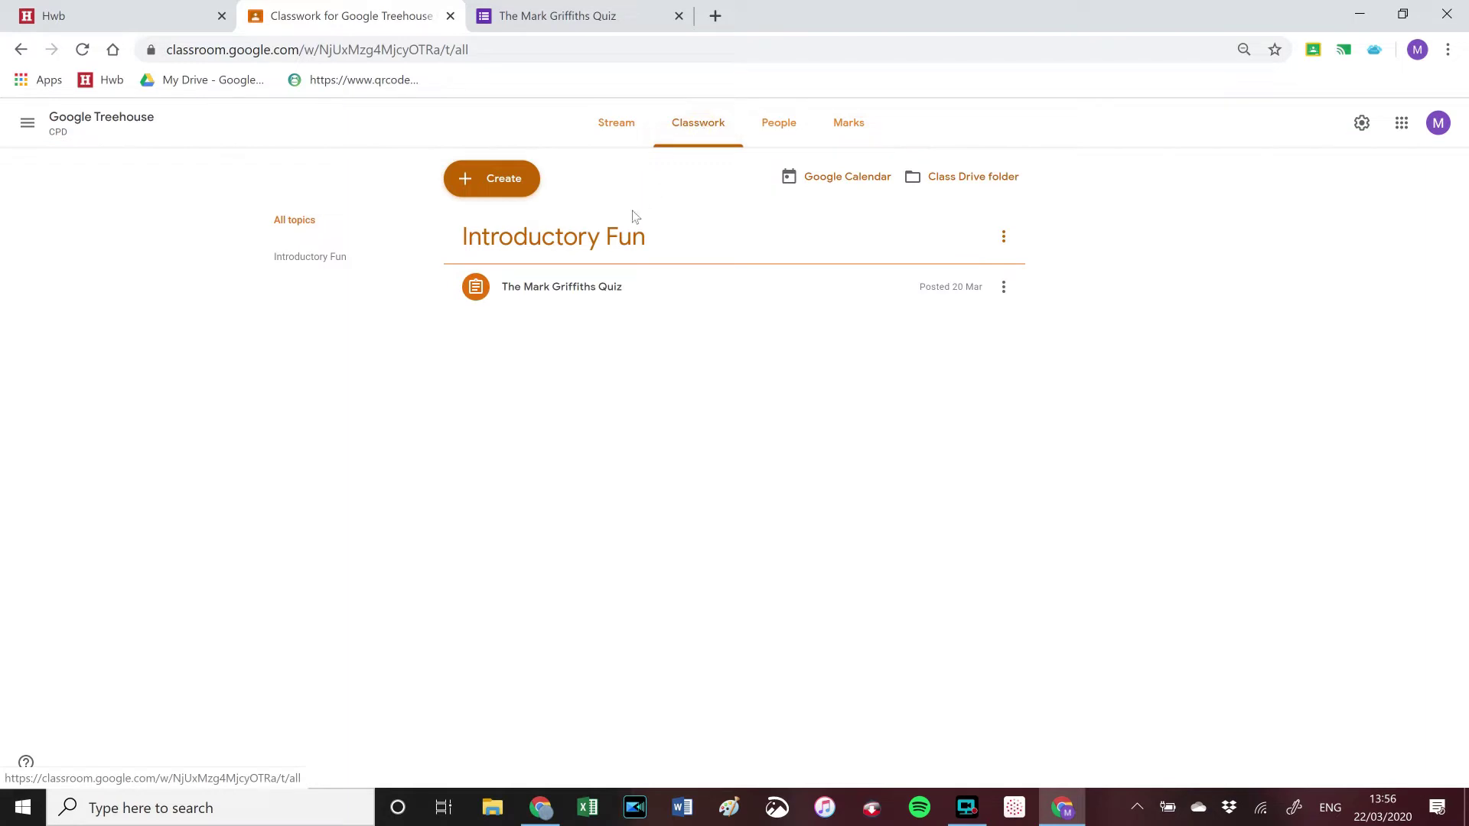
click(479, 182)
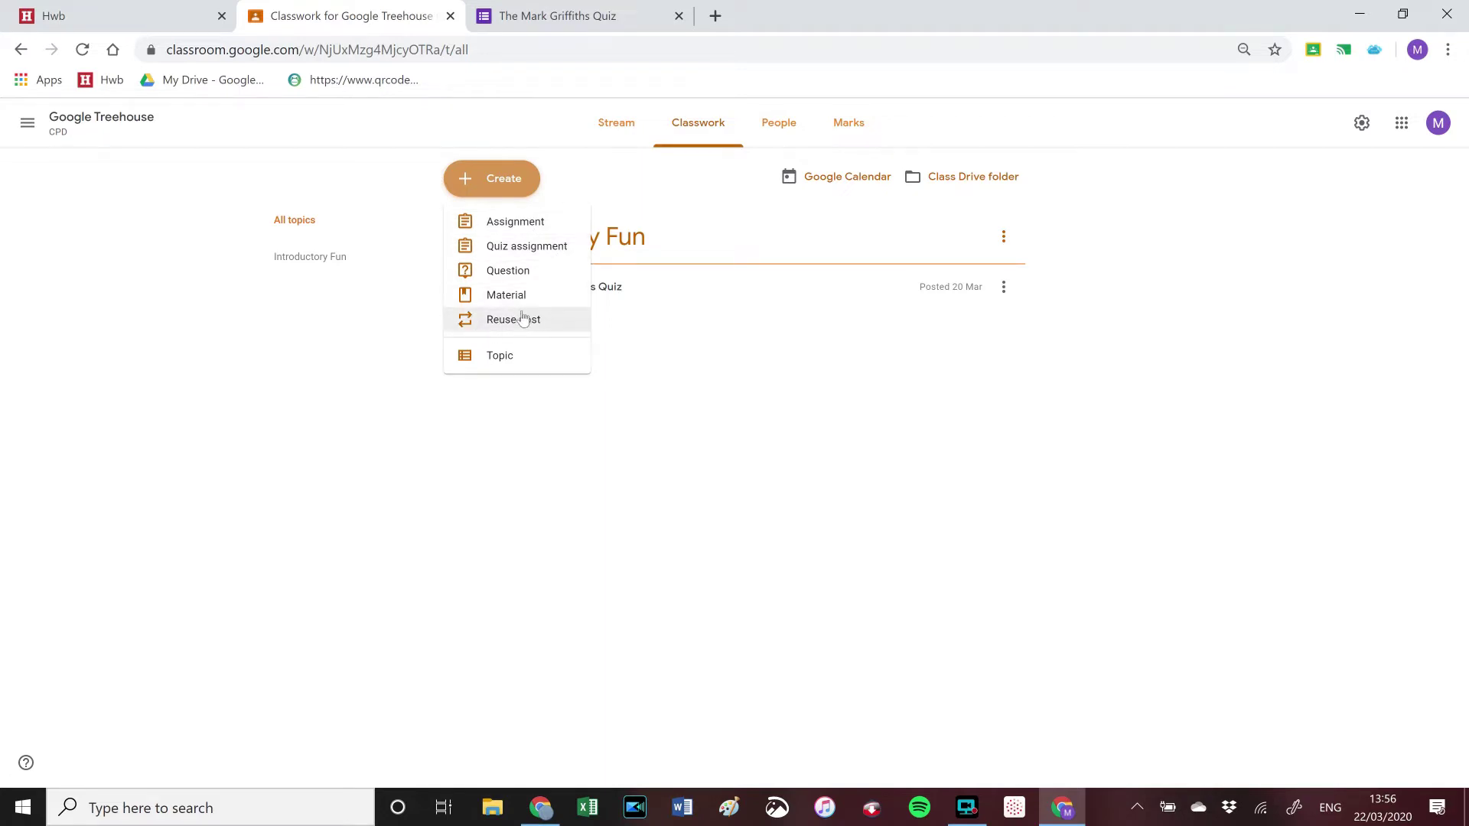
click(518, 247)
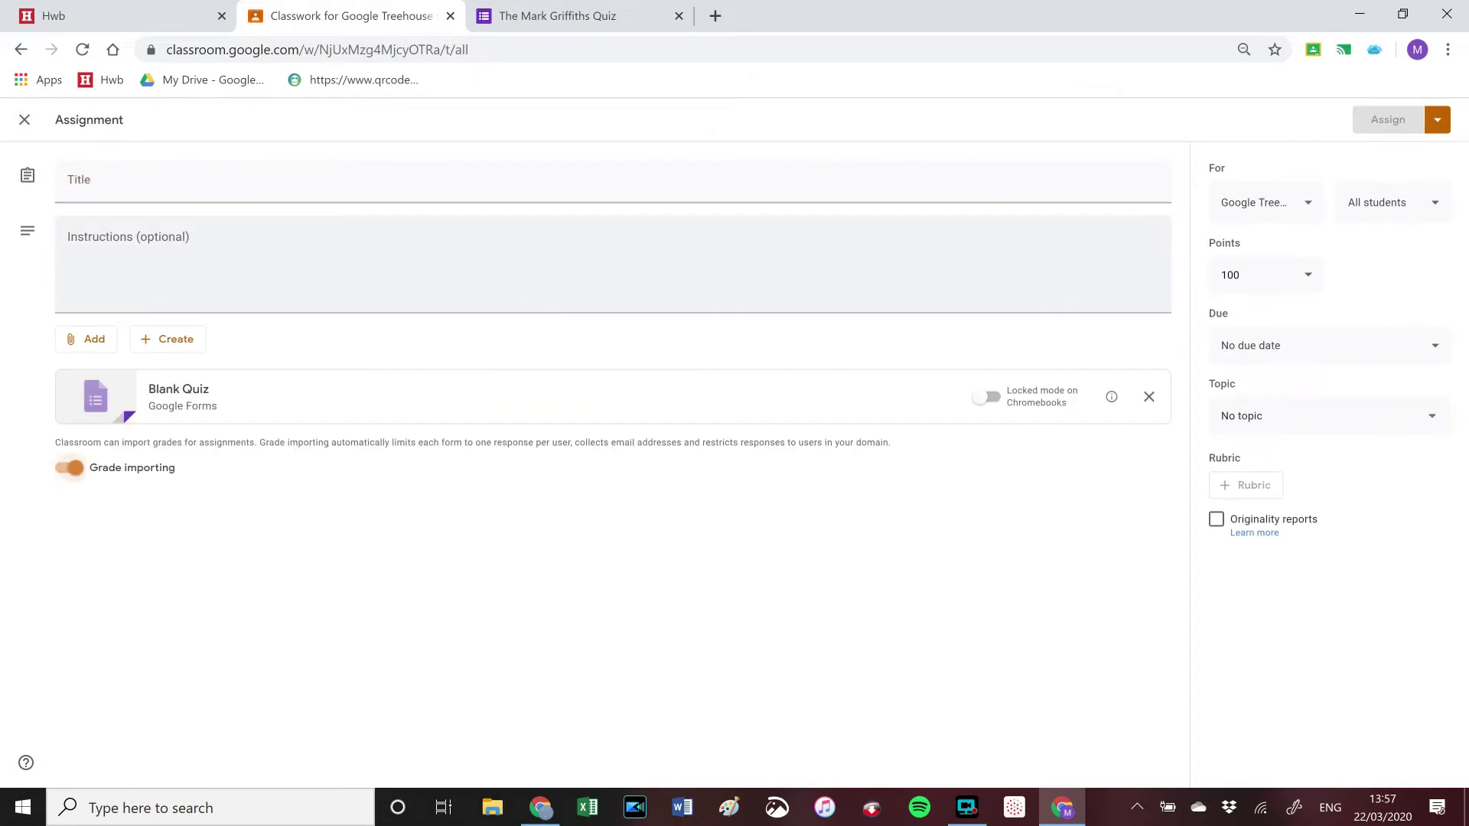
Step: Title the assignment "Here's a test" and enter the instructions "This shows how to make a quiz."
click(613, 184)
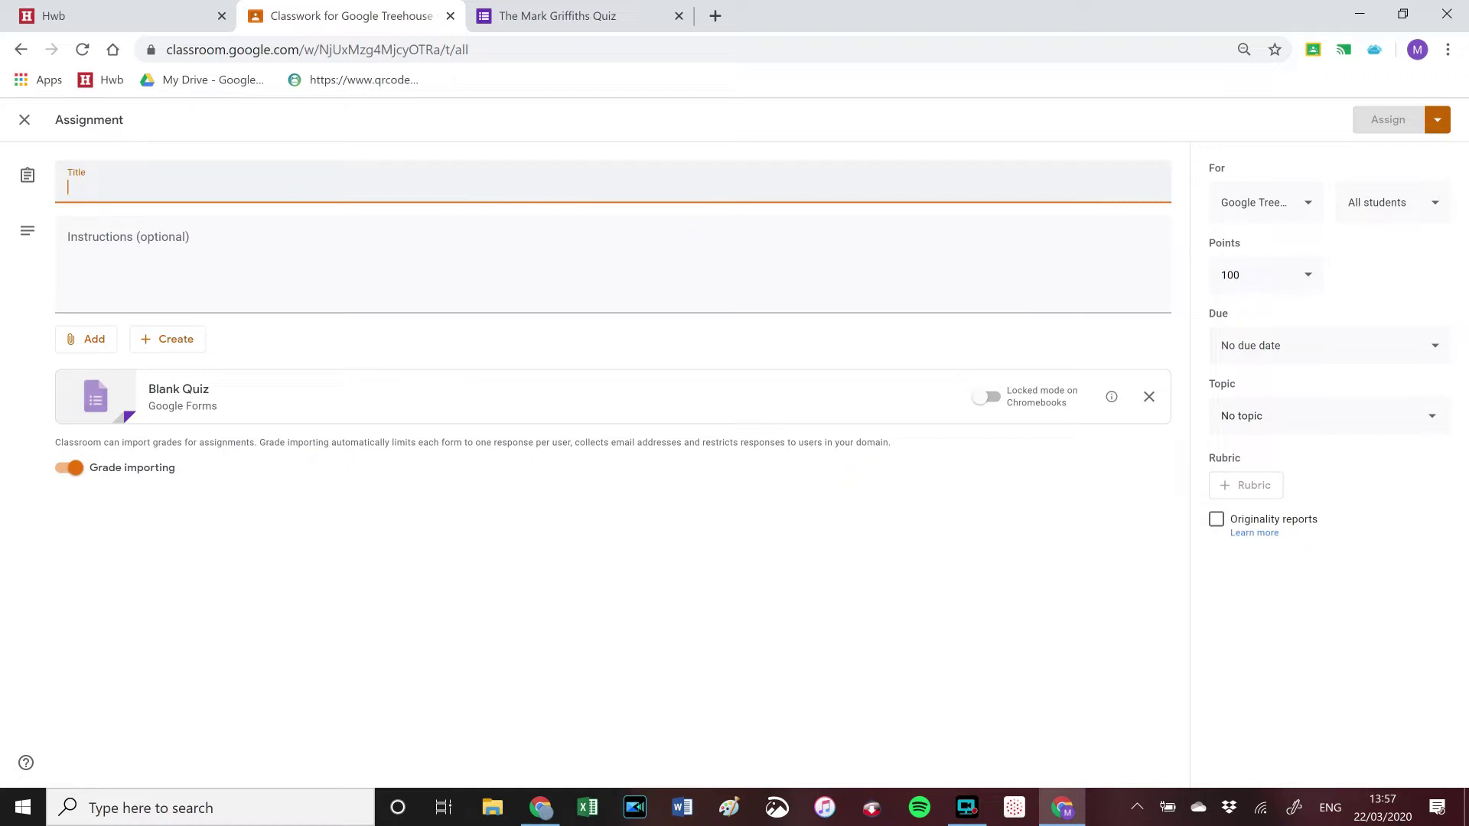
text(Here's a test)
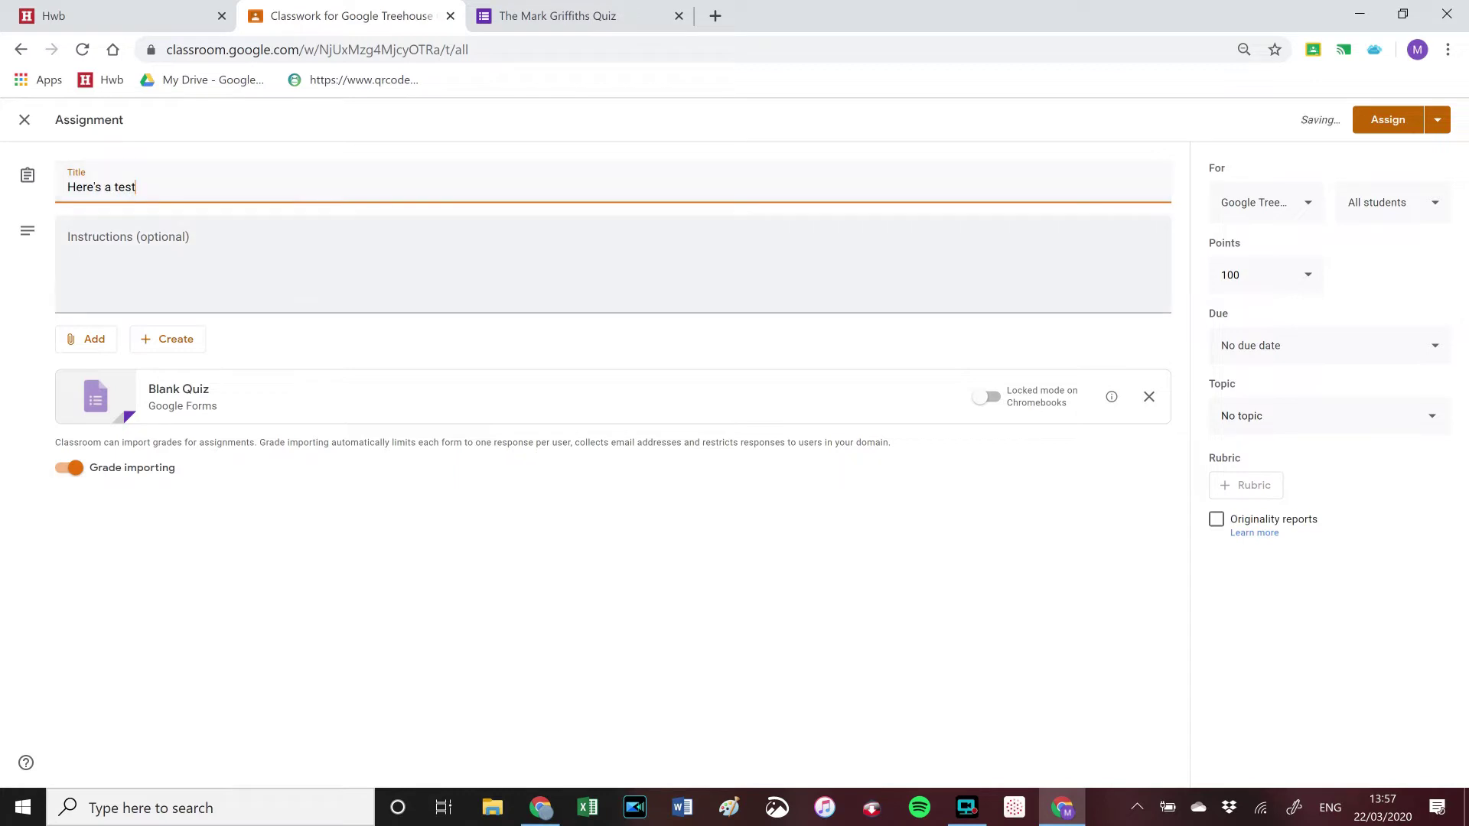
click(468, 238)
text(This shows how )
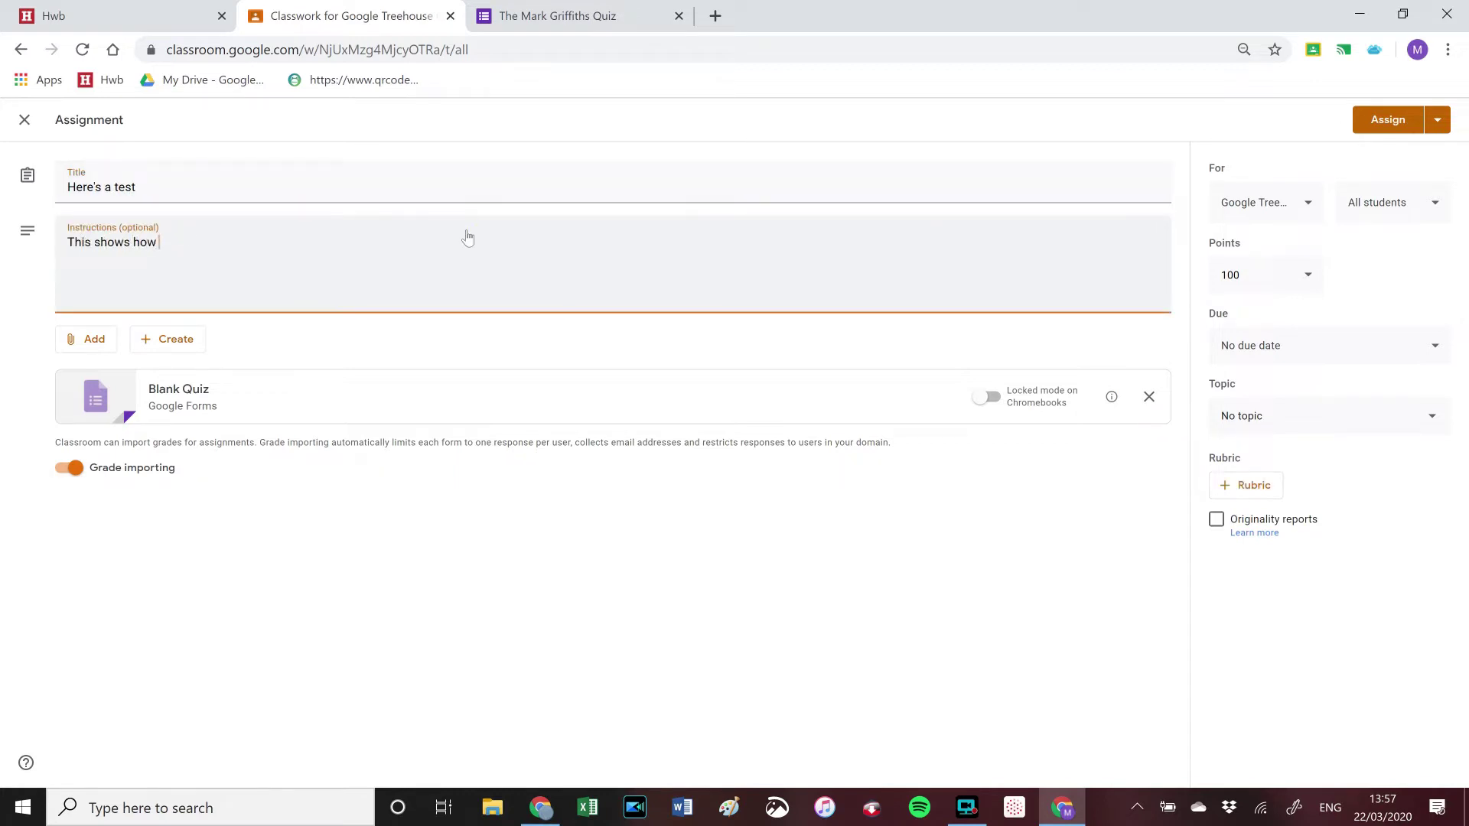
text(to make aquiz.)
key(Left)
key(Left)
key(Left)
key(Left)
key(Left)
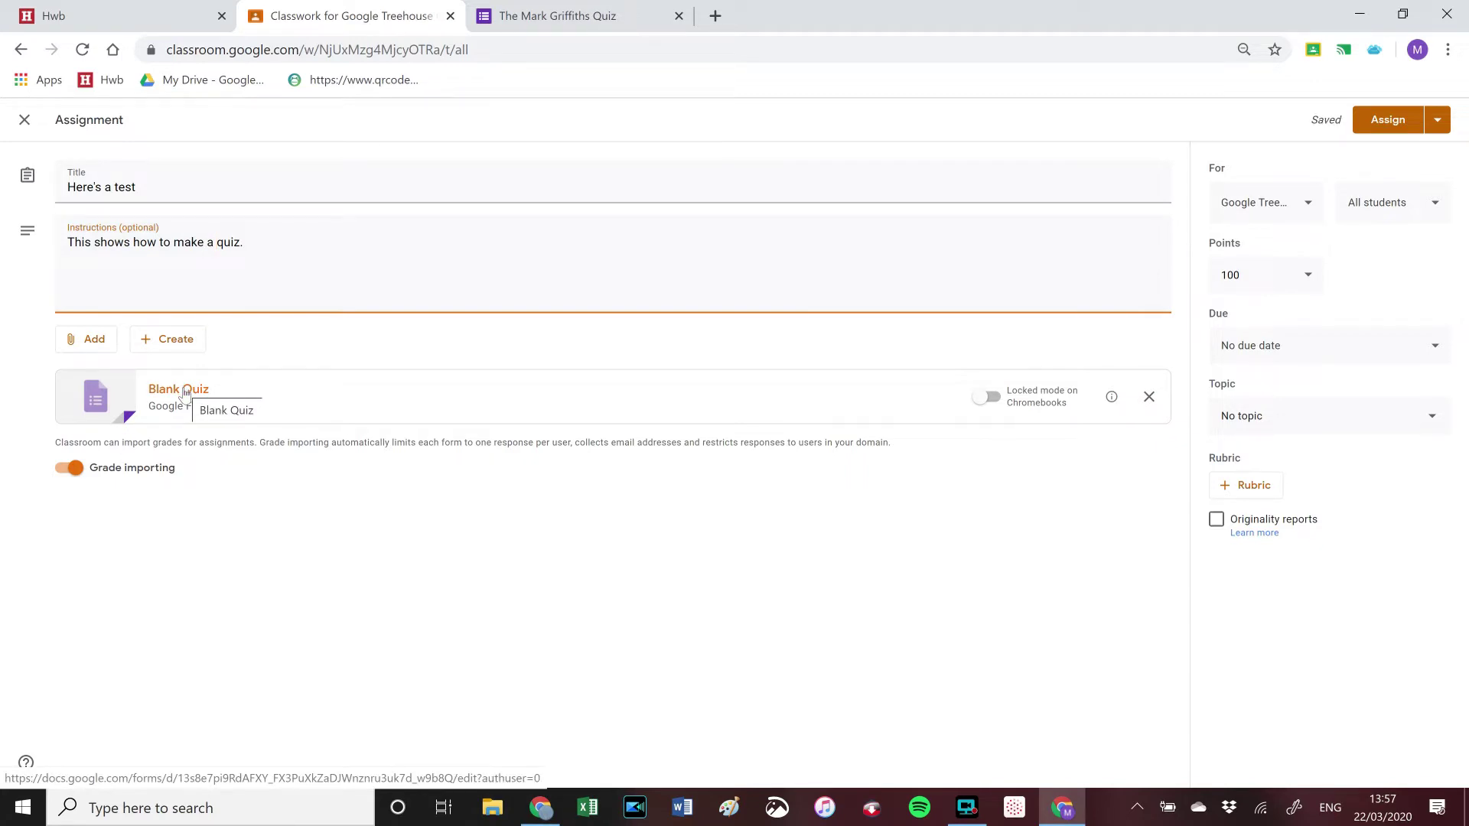
Step: Open the attached Blank Quiz form for editing and set its title to "Test Quiz"
click(184, 393)
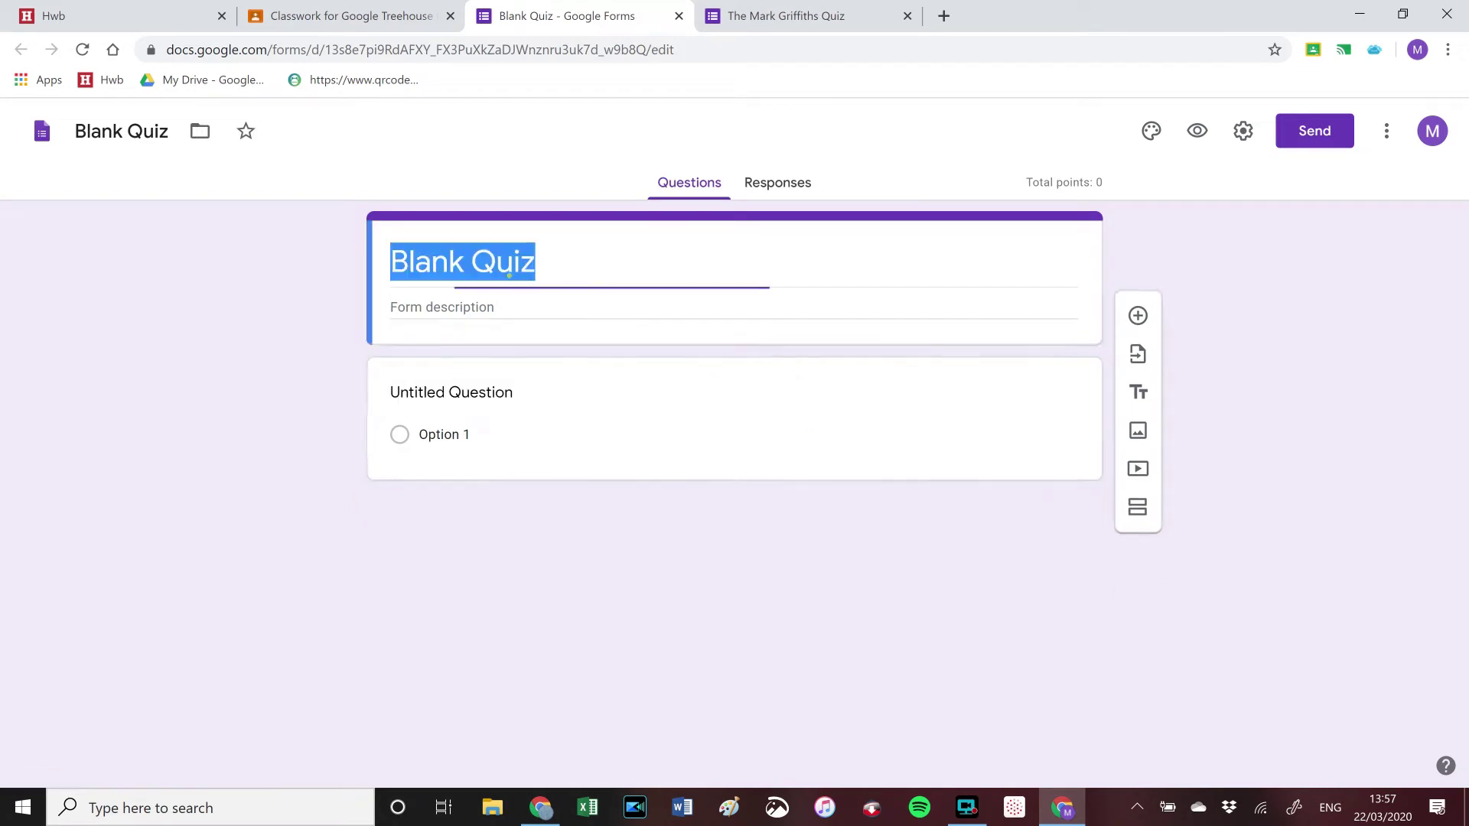
text(T)
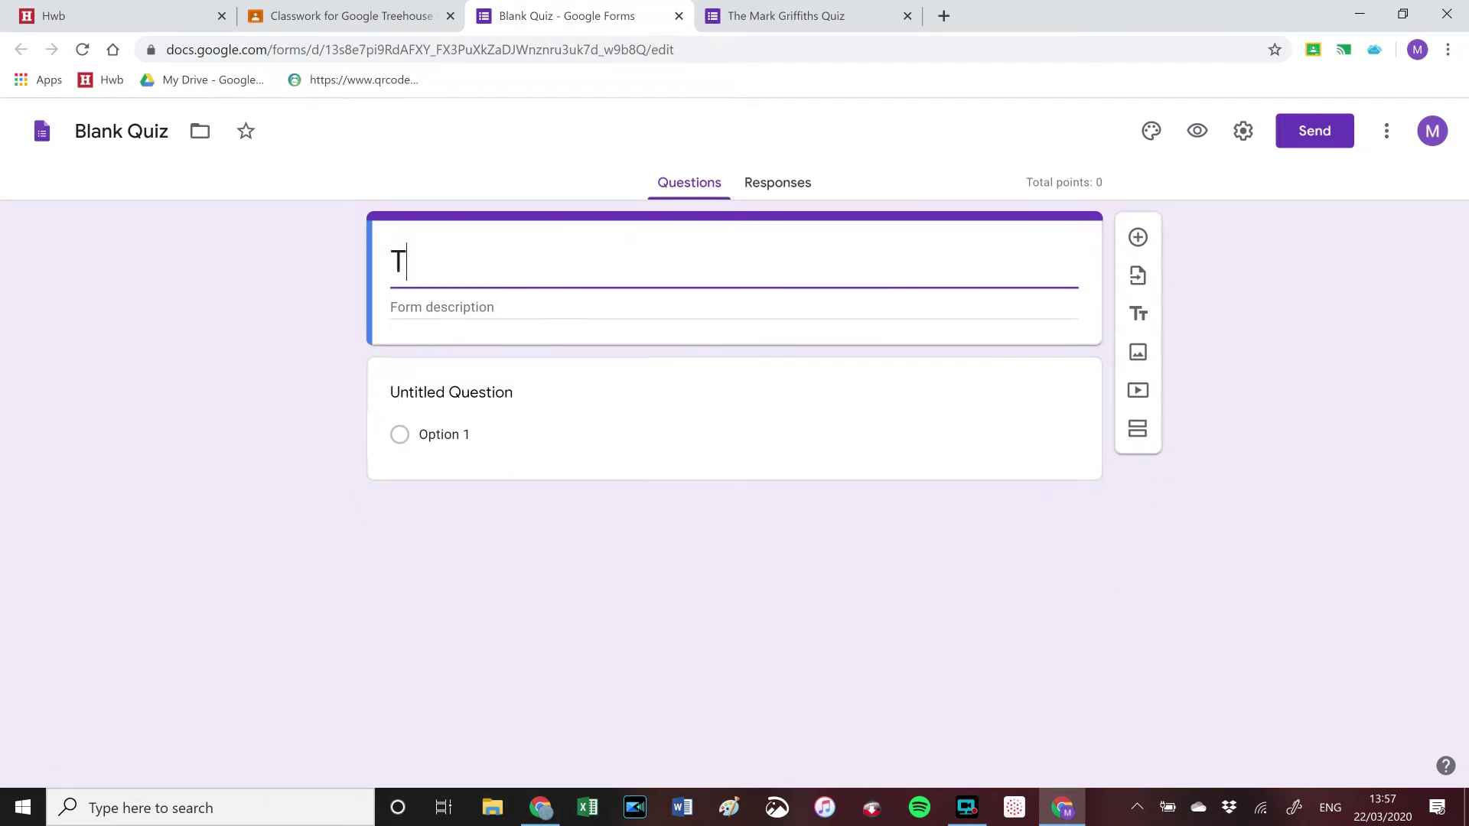
text(est Quiz)
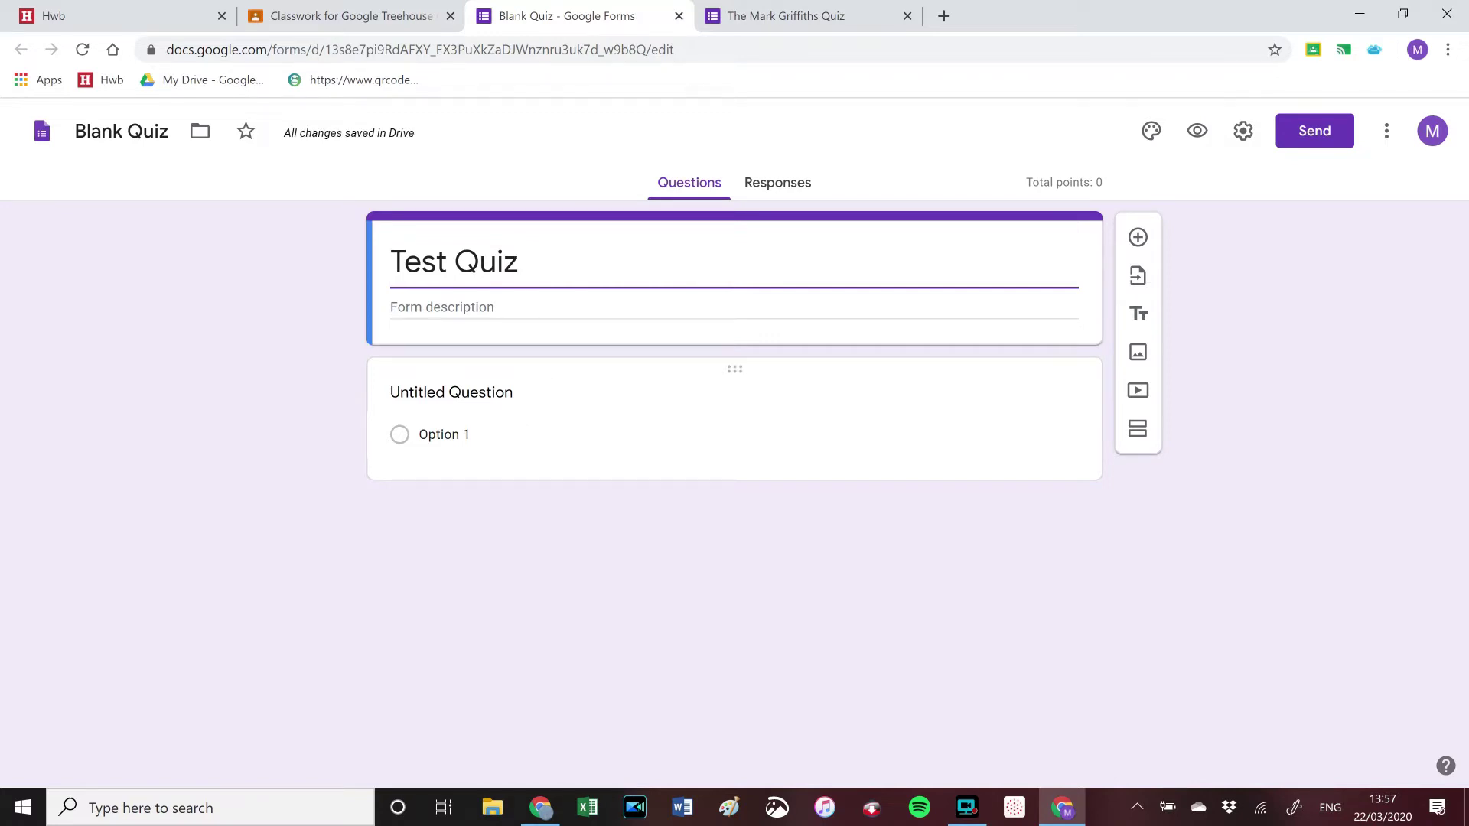
Step: Replace the untitled question's text with "What is the capital of France?"
click(494, 396)
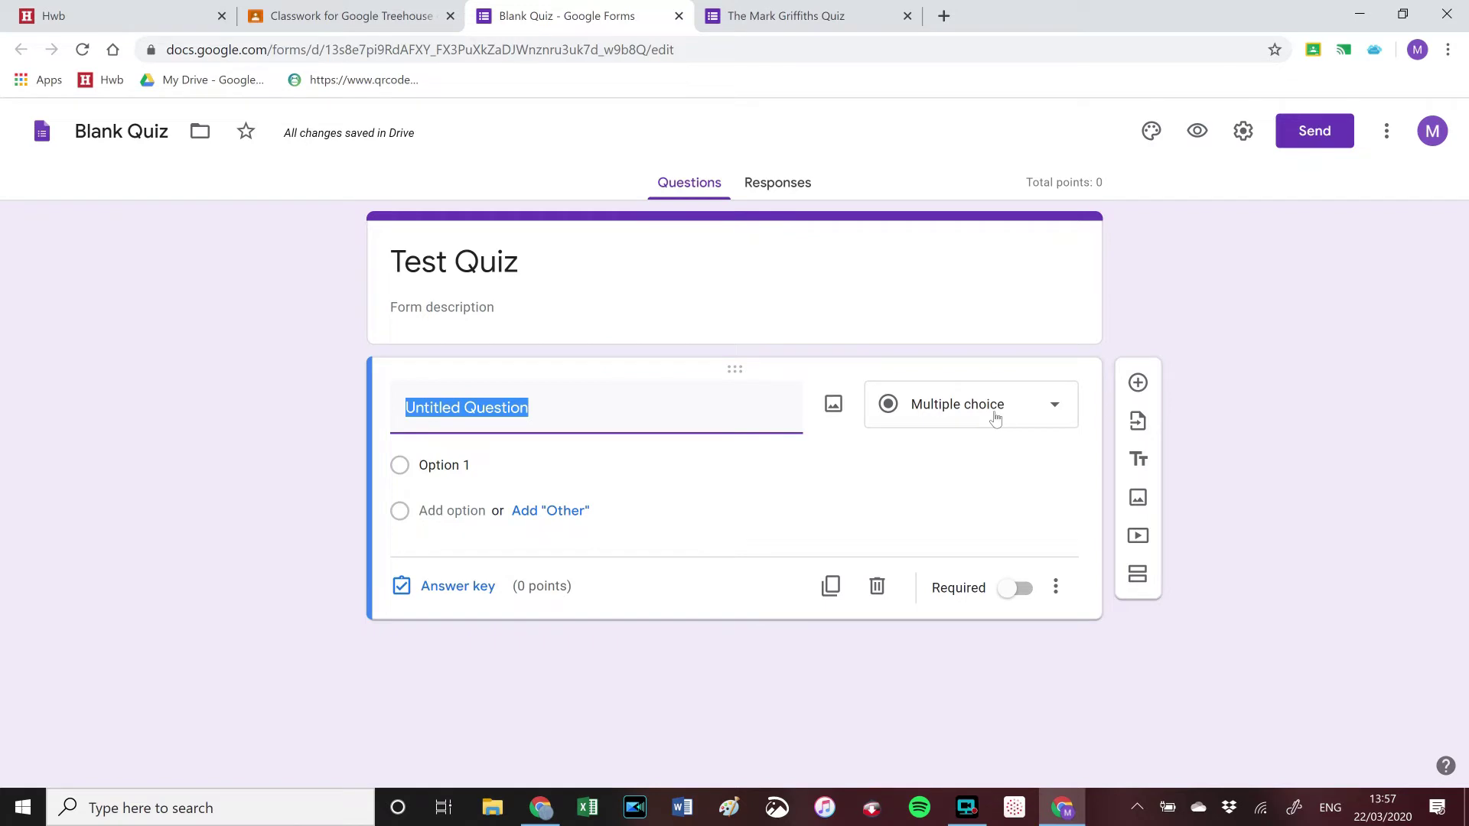
text(Wha)
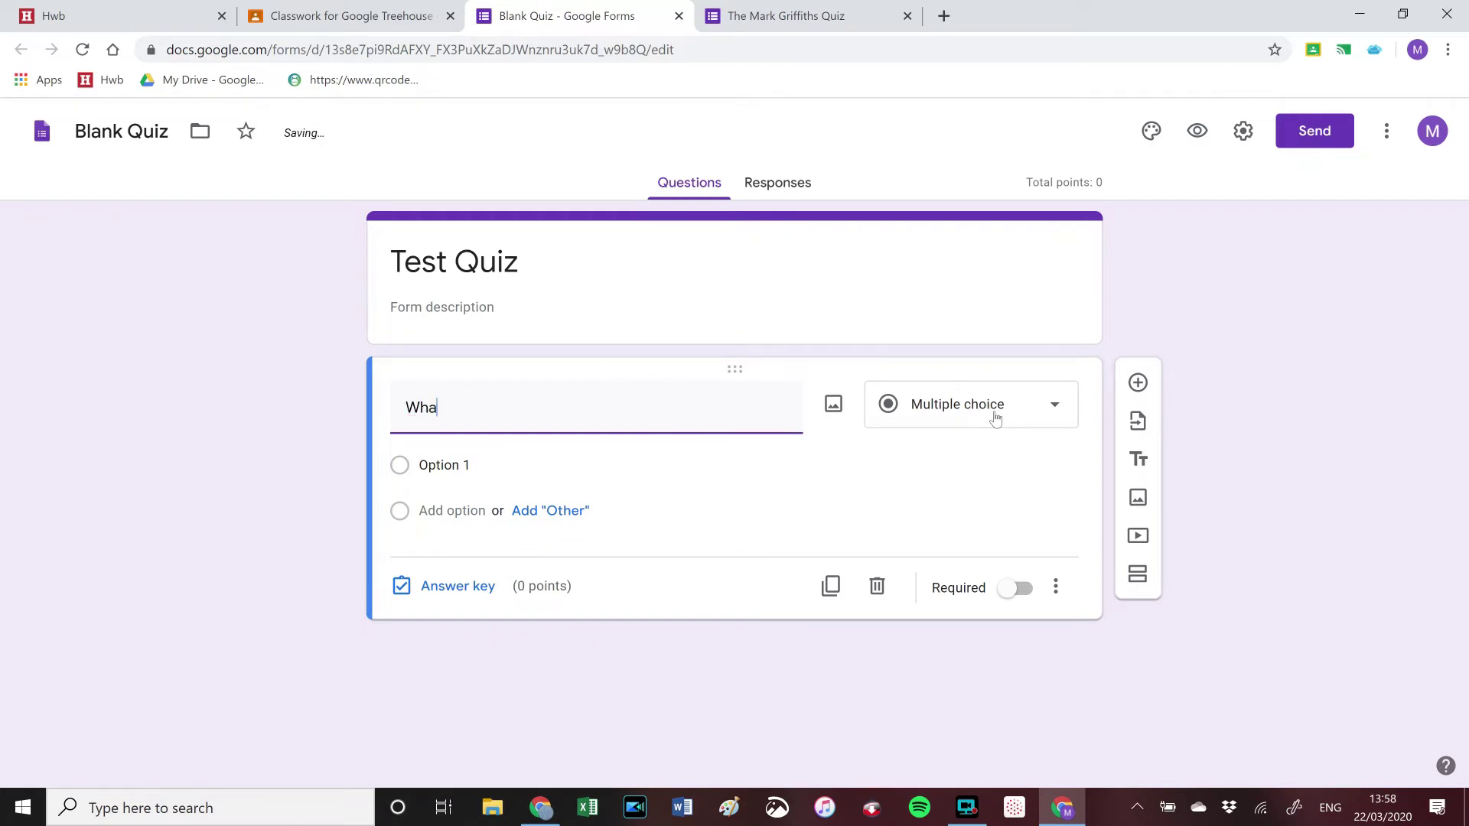
text(t is the capital of France?)
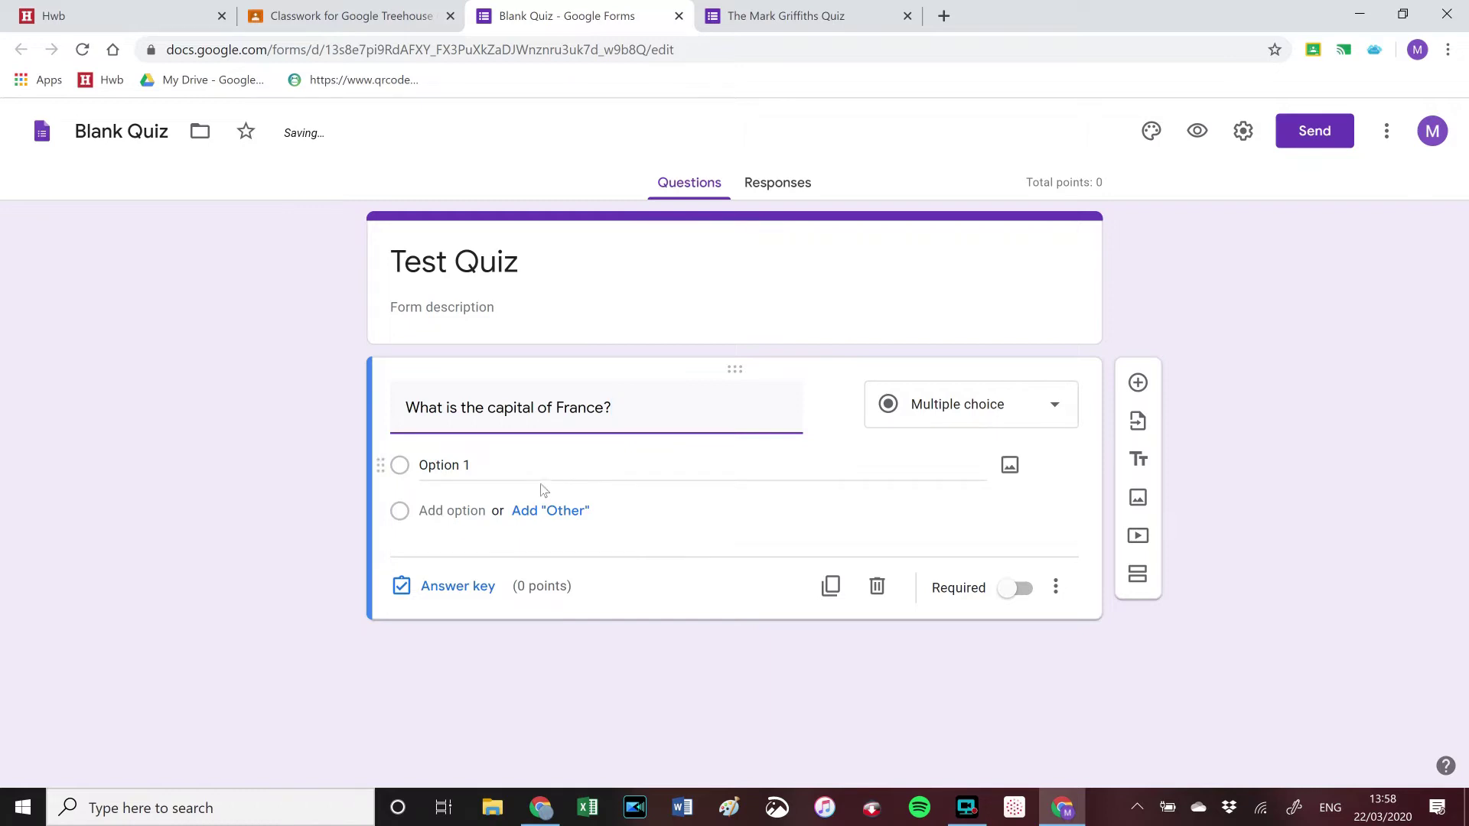
Step: Give the capital of France question three answer options: Paris, Hamburg and Flint
click(453, 465)
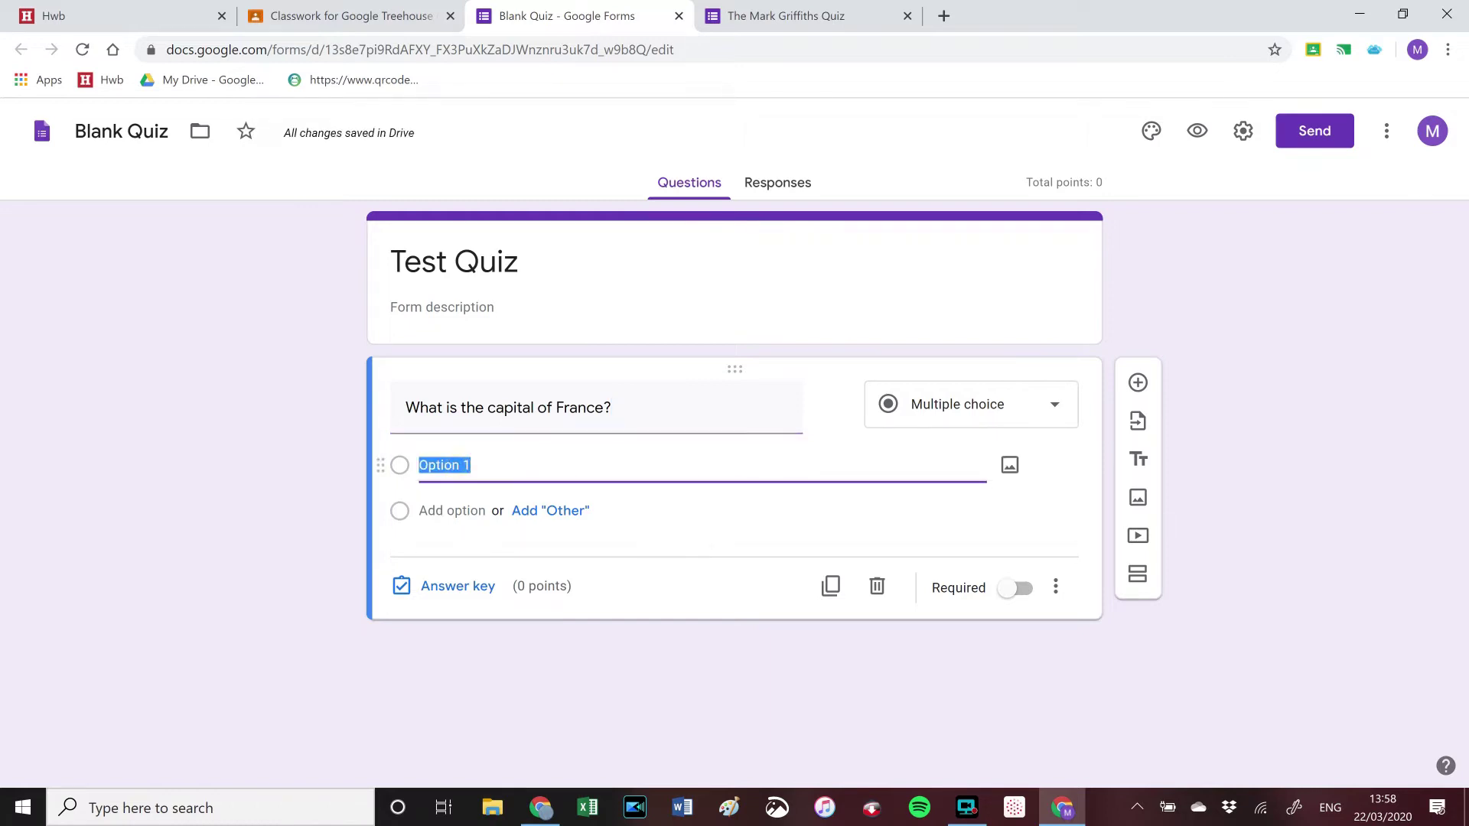
text(Paris)
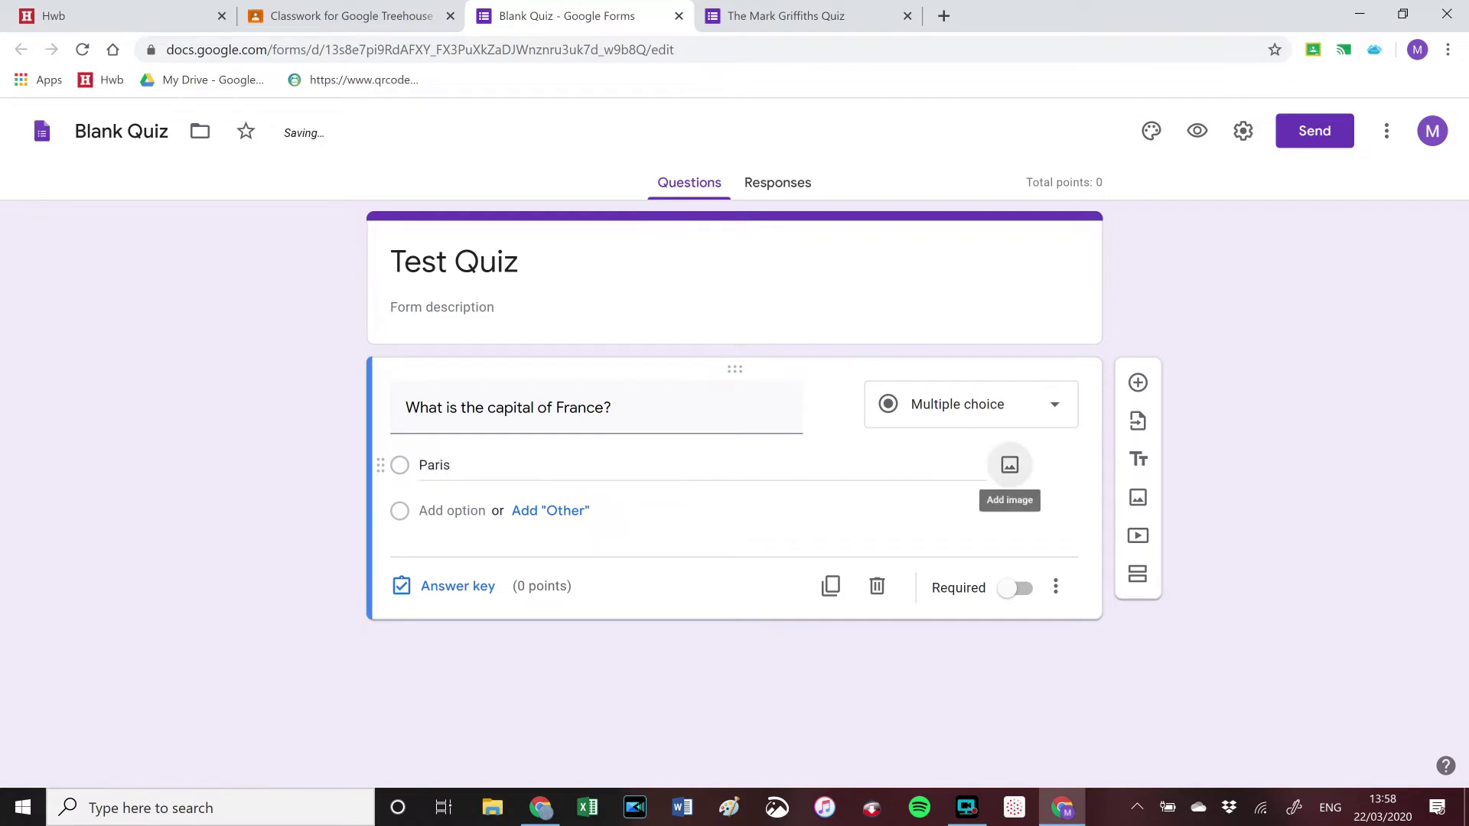
click(451, 510)
text(Hamburg)
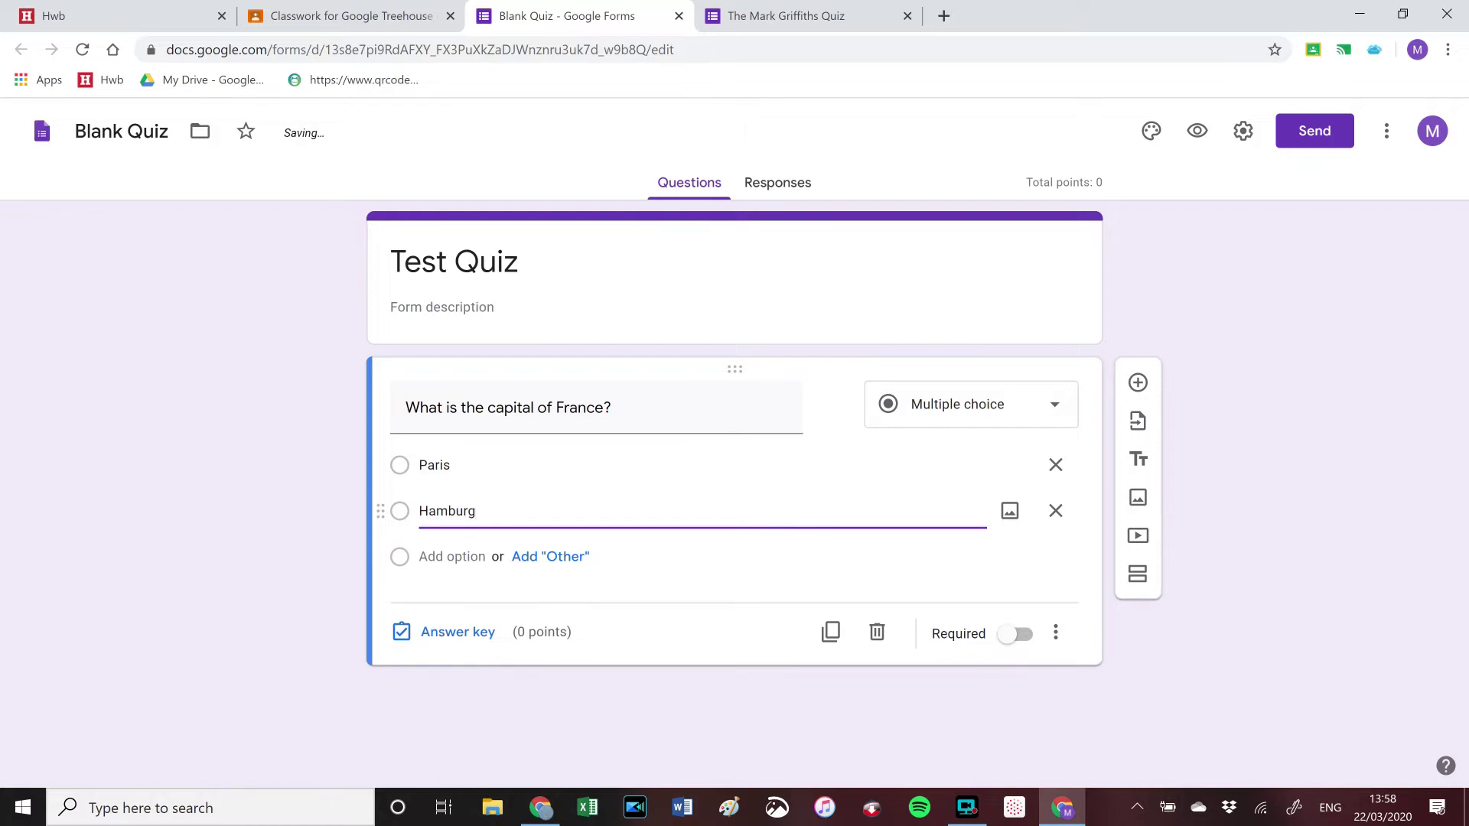
key(Return)
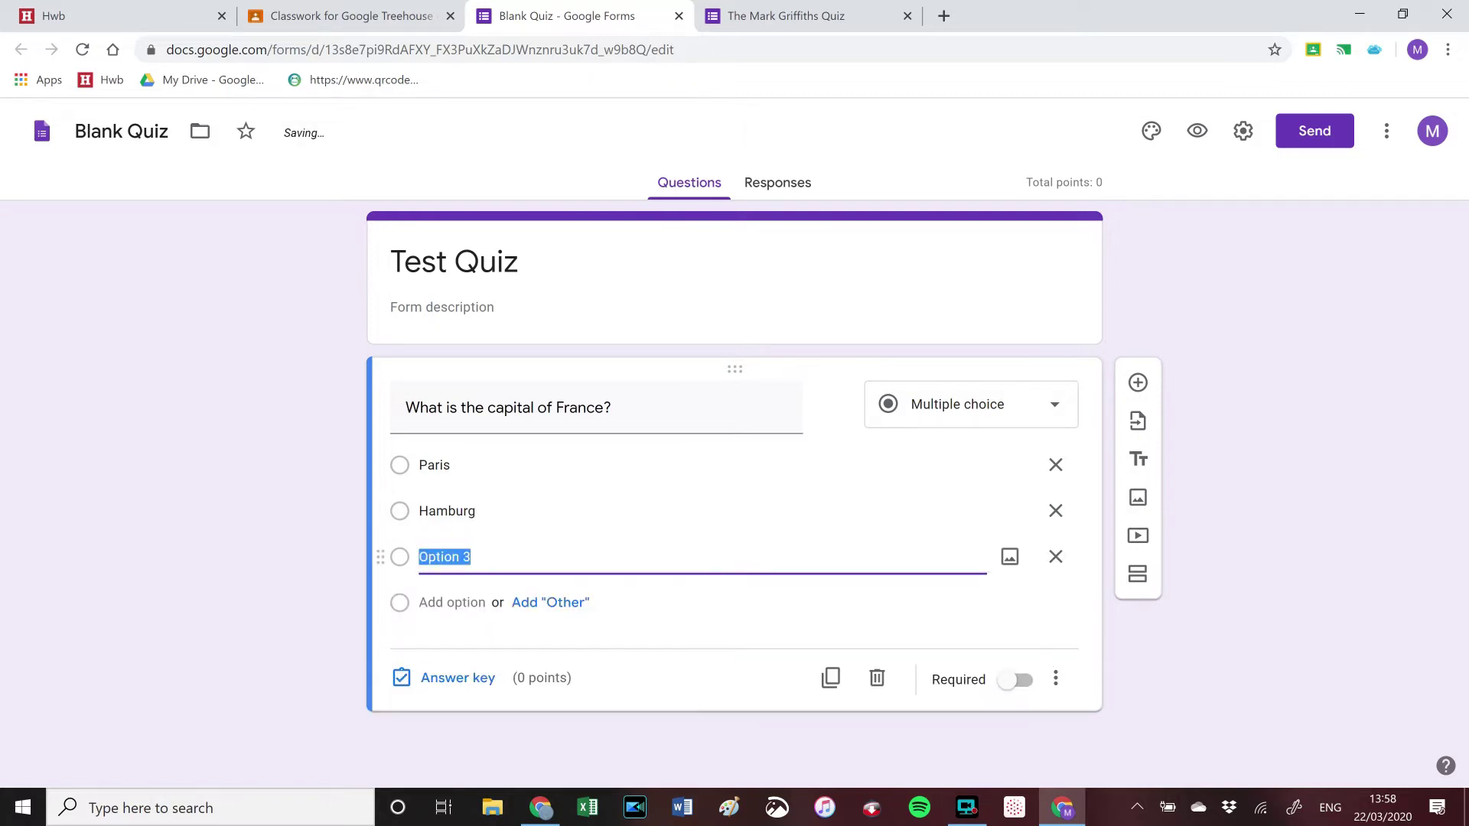
text(Flint)
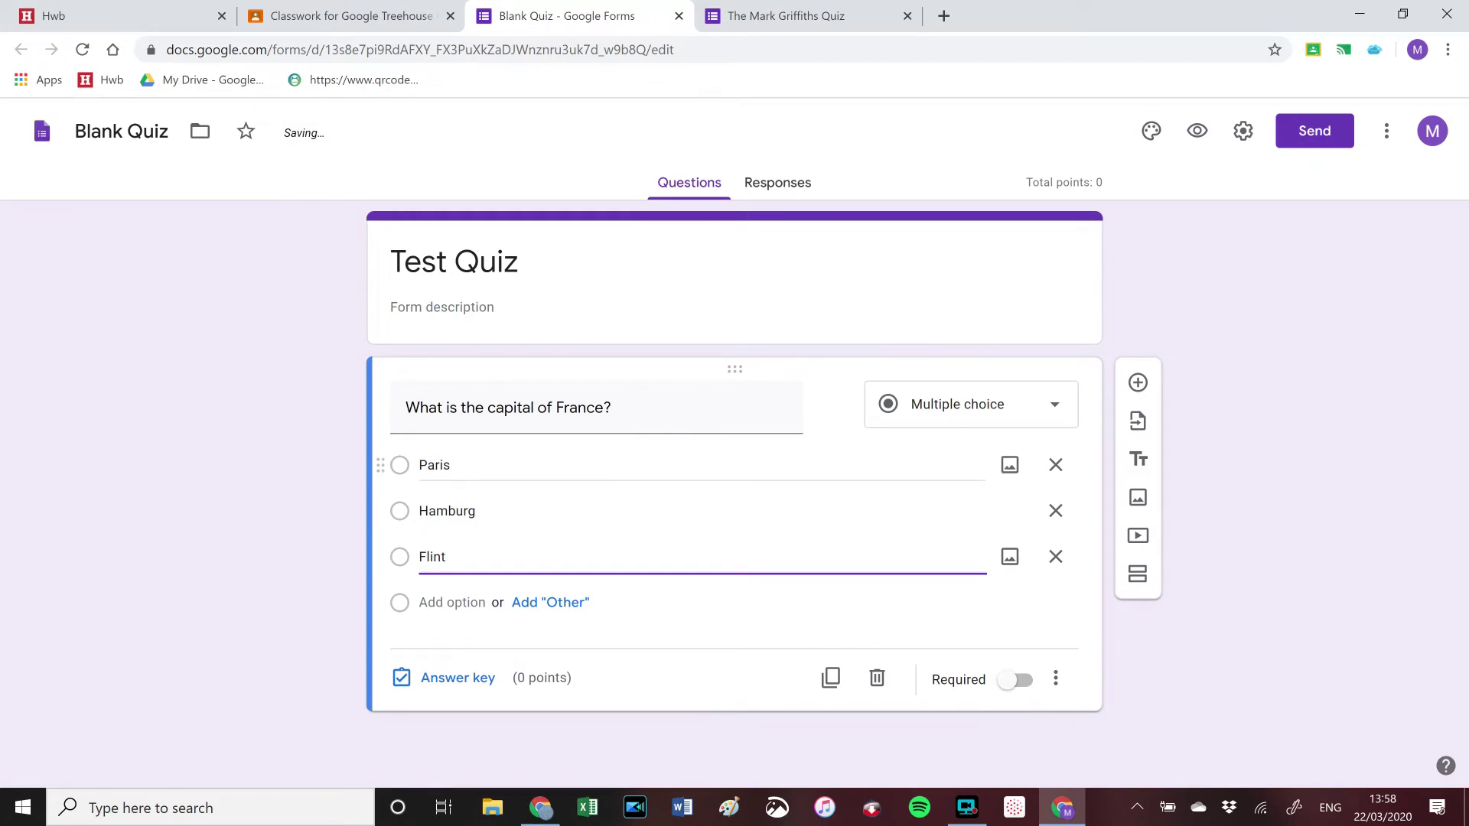
Step: Start adding an image to the Paris option and run a Google image search for "paris fury"
click(1011, 468)
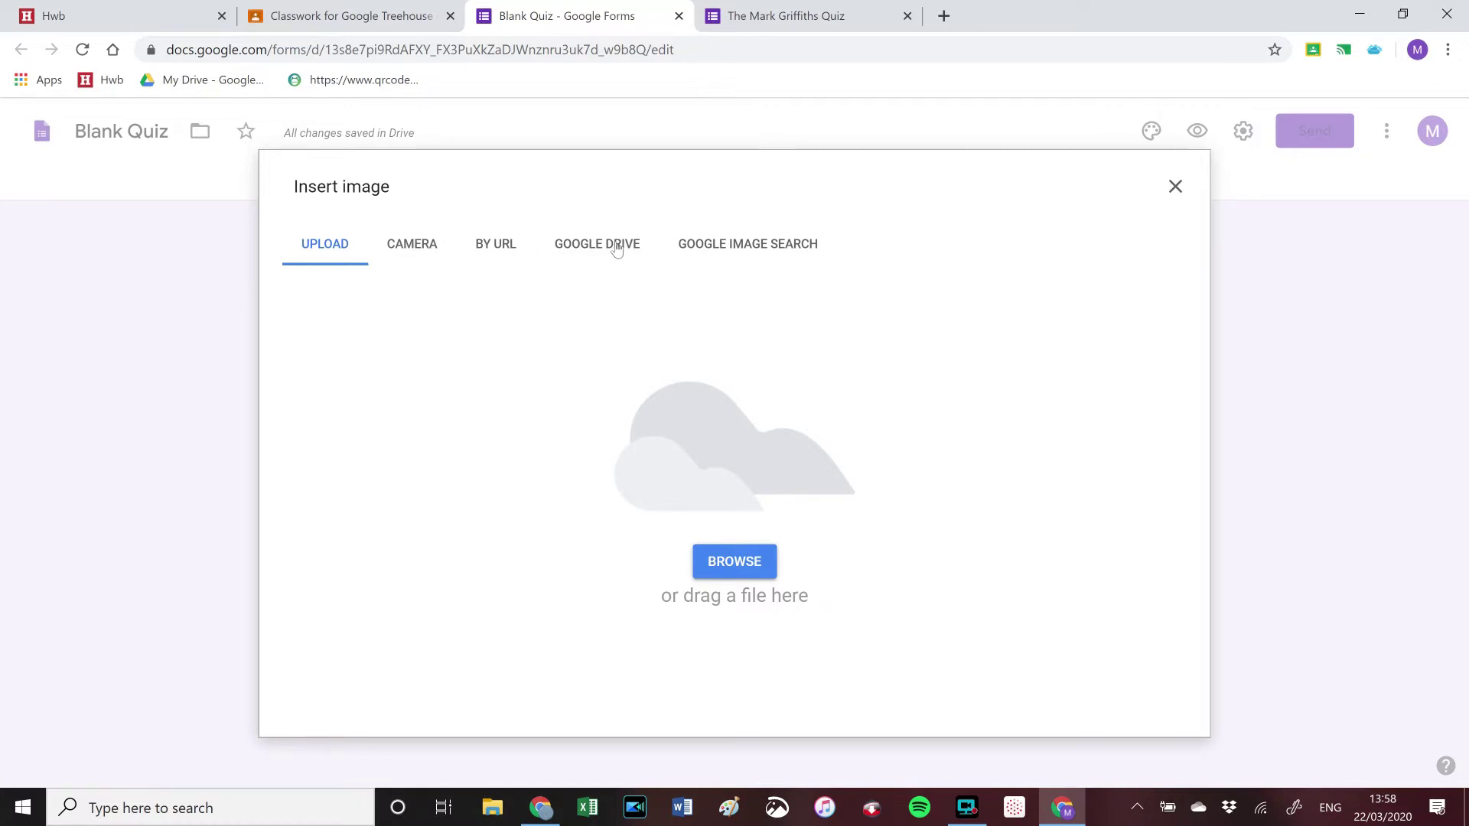
click(738, 251)
text(paris)
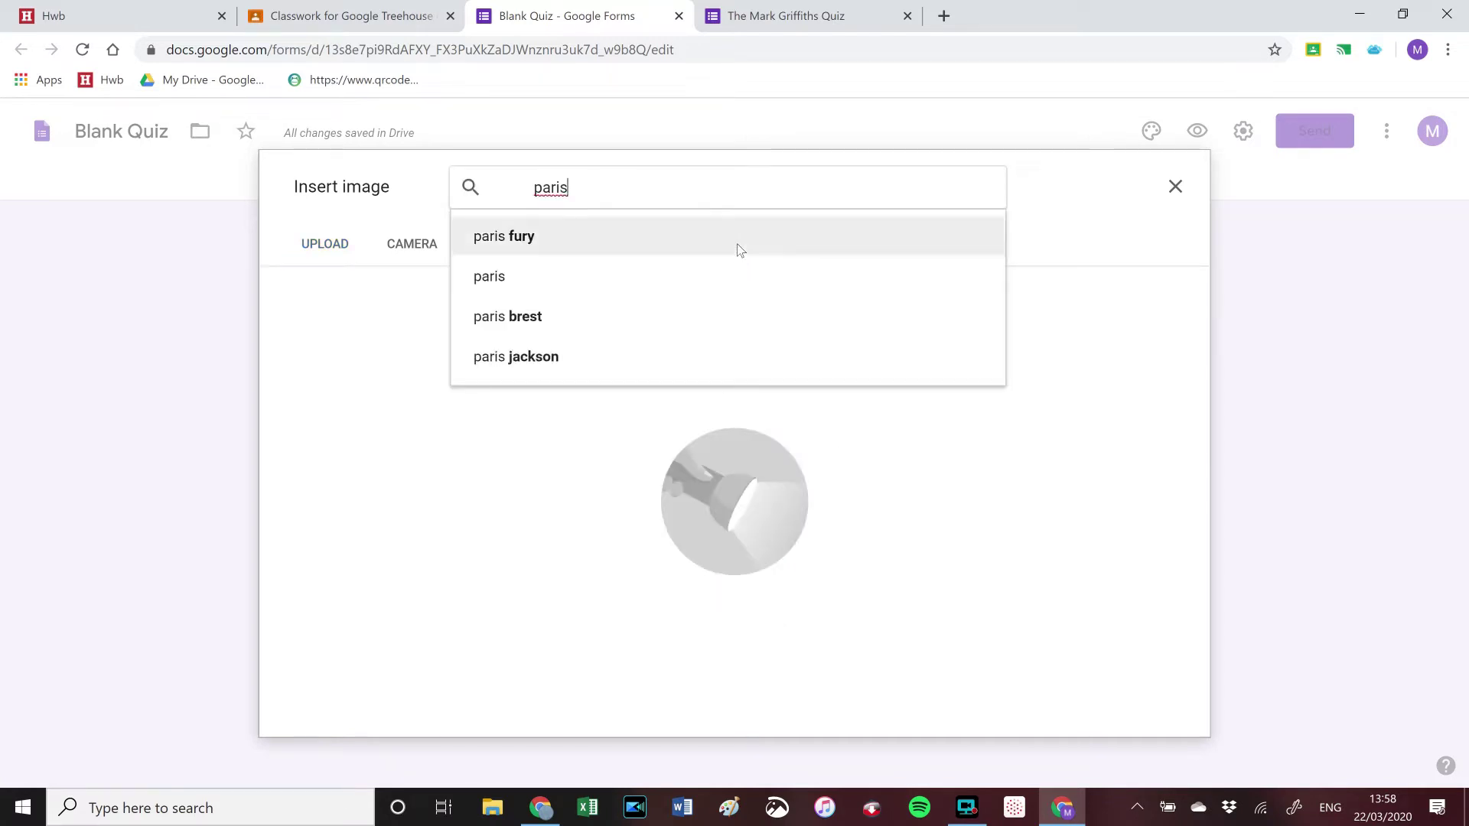
click(737, 243)
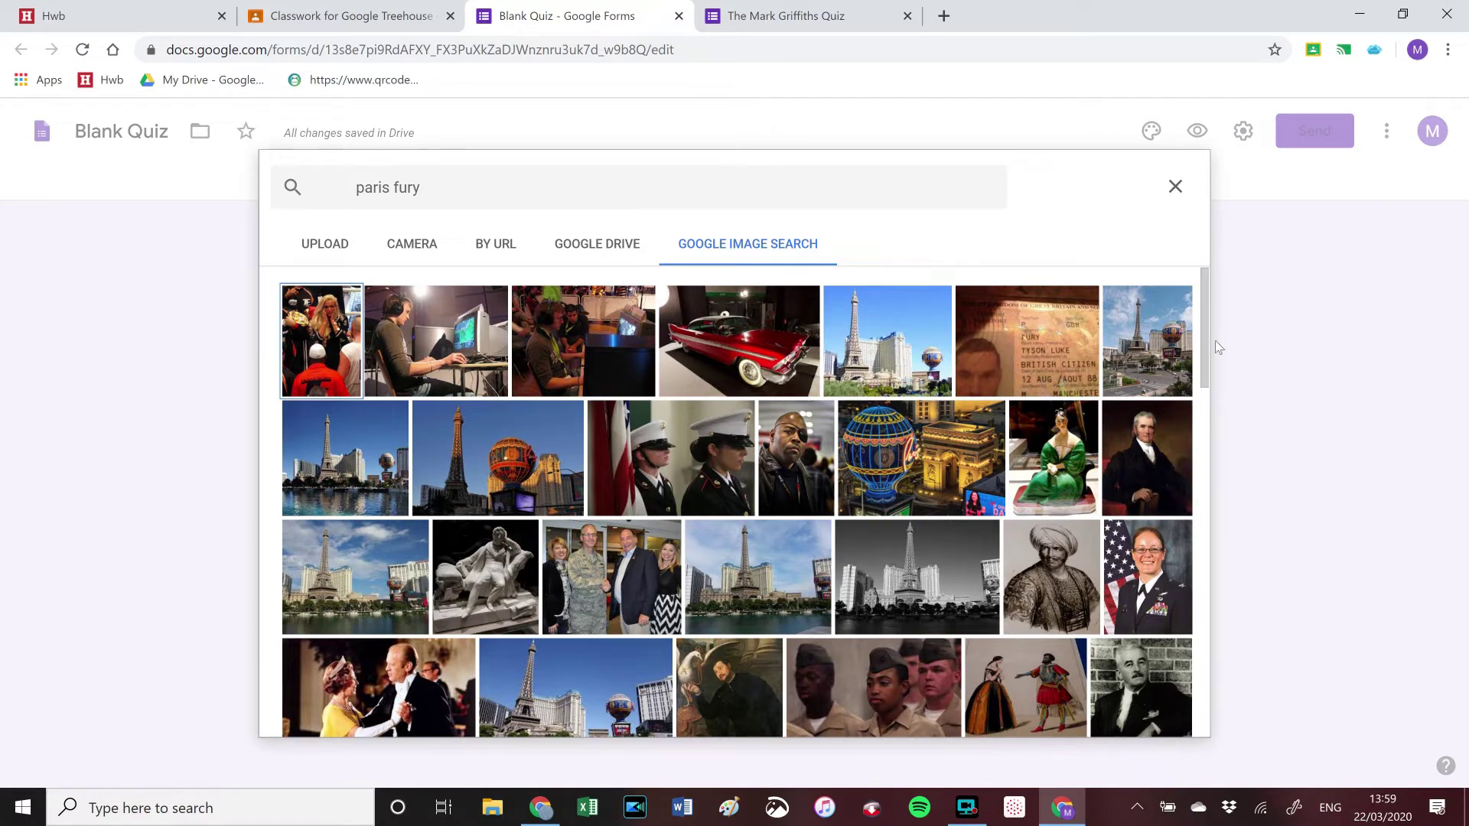
mouse_move(1206, 341)
mouse_down()
mouse_move(1215, 611)
mouse_move(1209, 329)
mouse_up()
Step: Change the image search to "arc de triomphe" and insert the first result as the Paris option's picture
drag(434, 187, 213, 188)
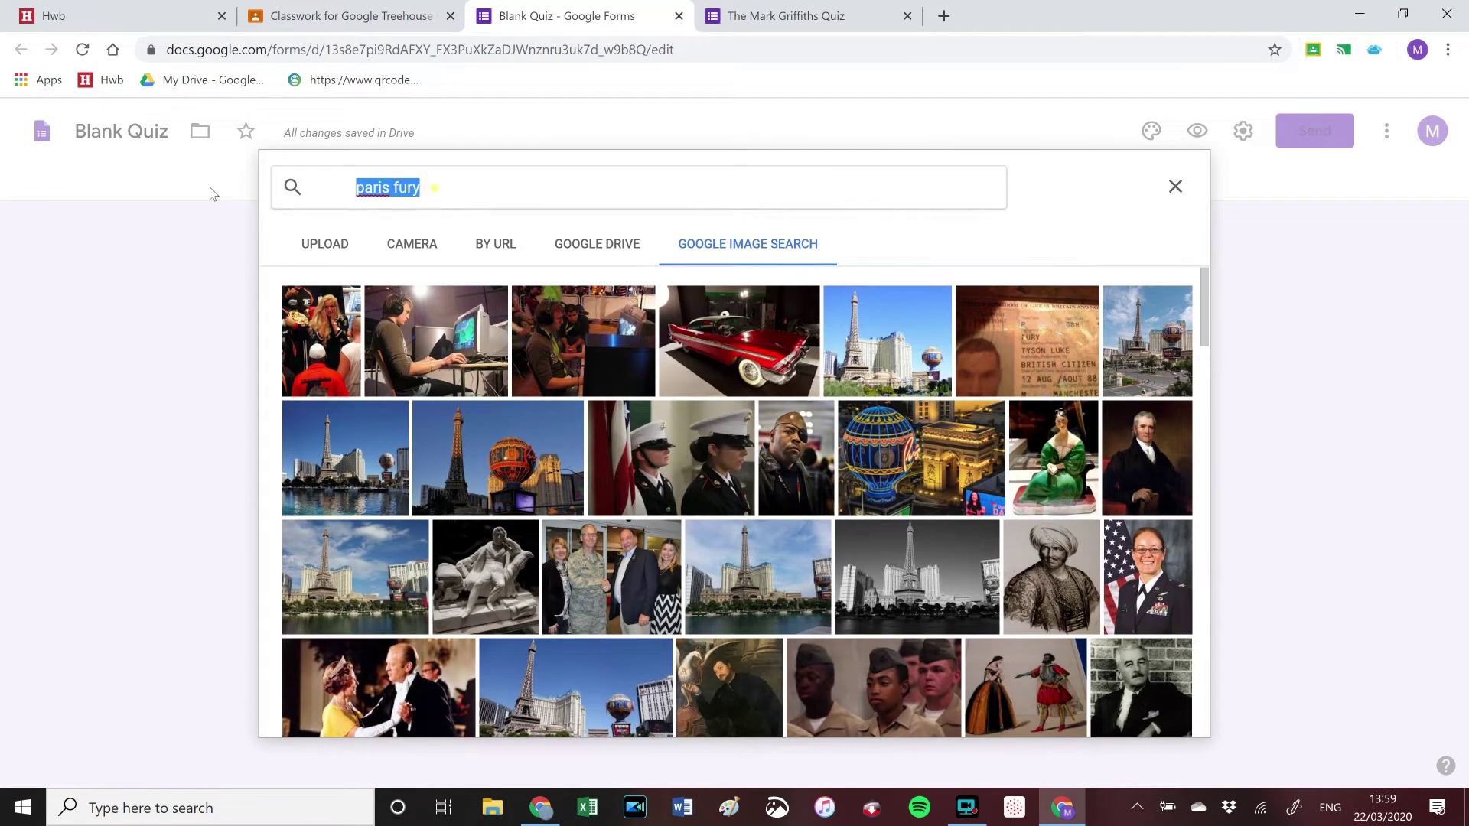
text(arc de t)
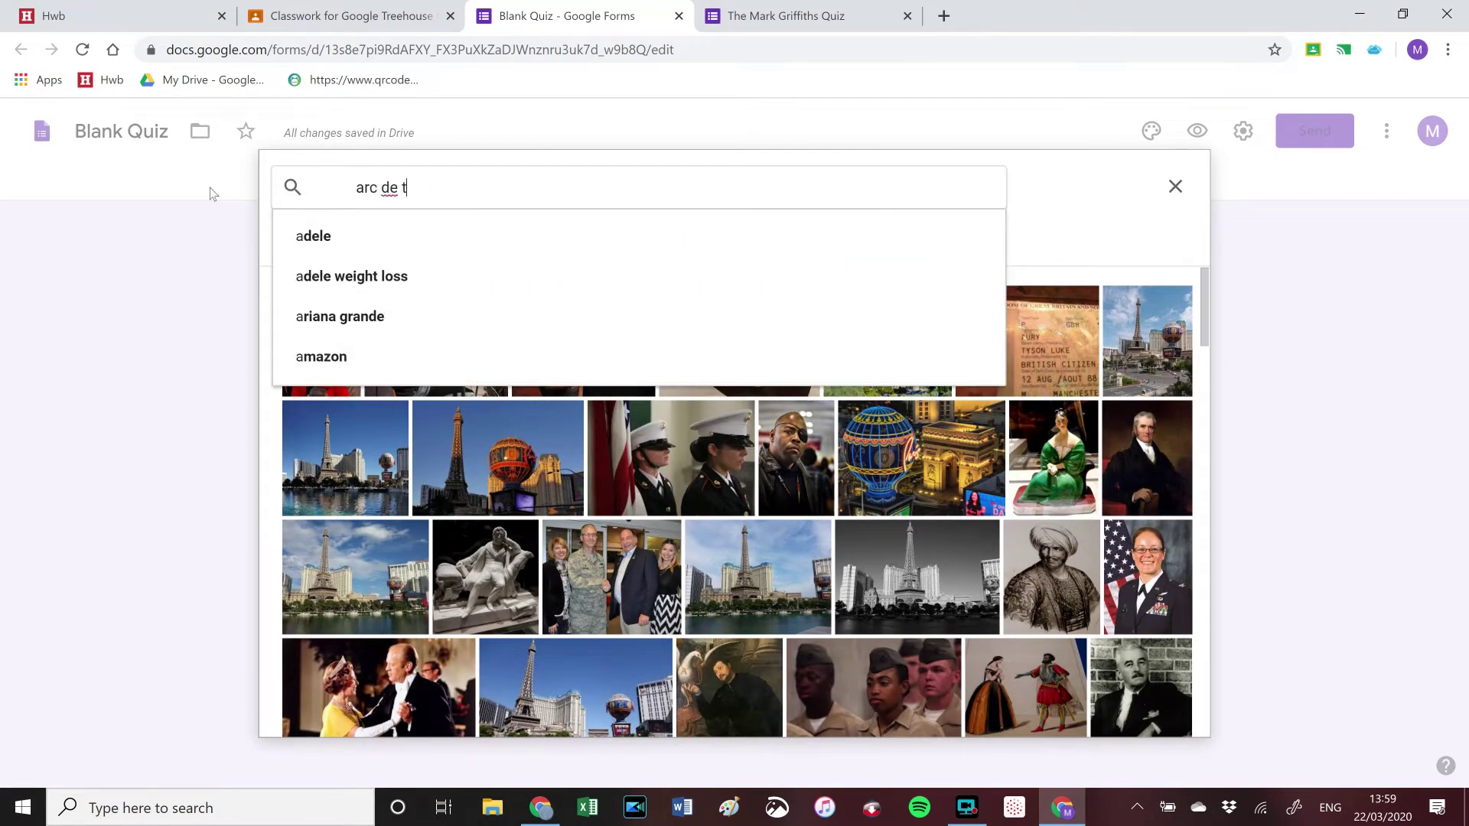
text(riomphe)
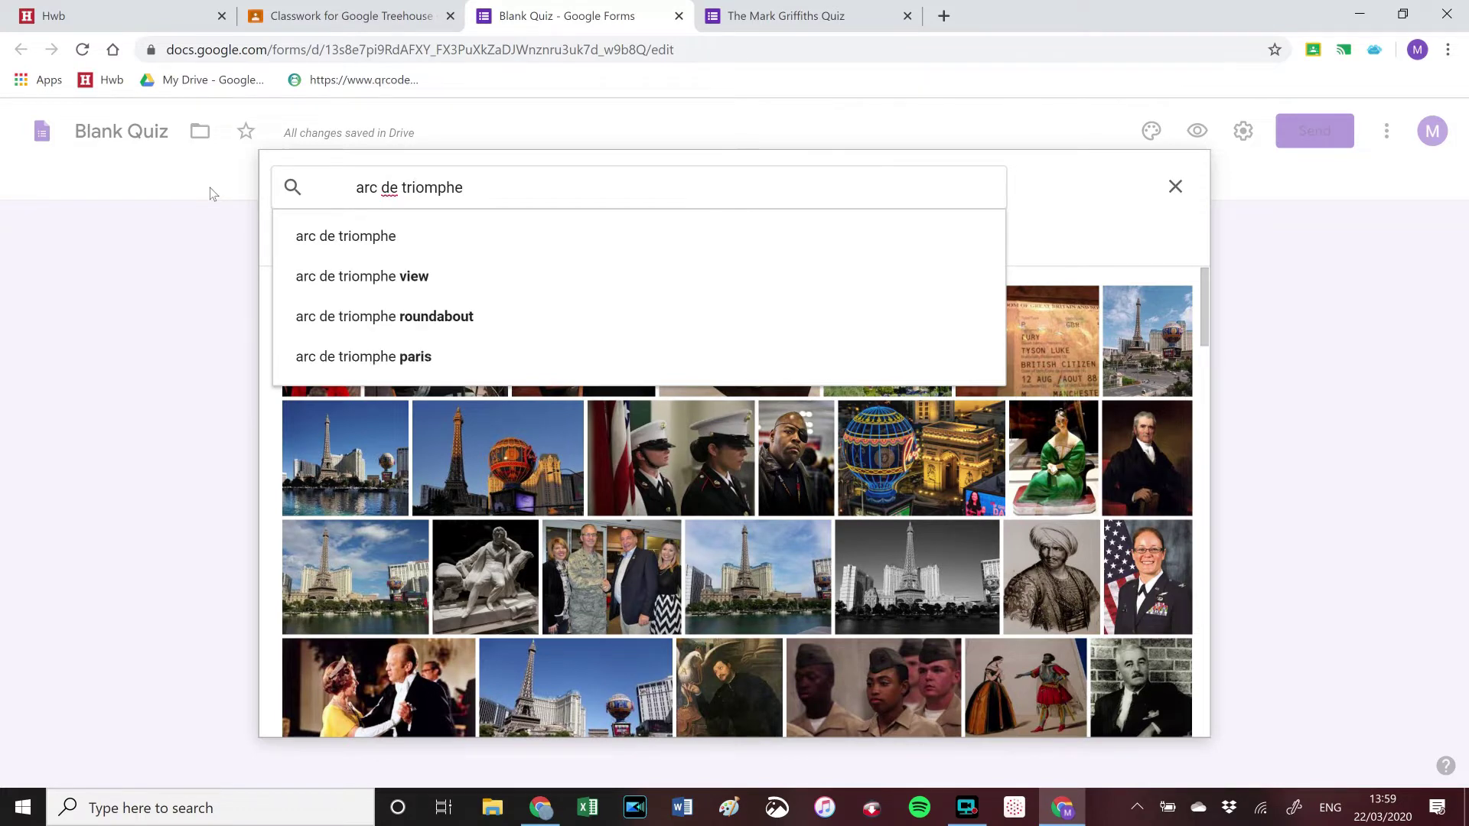
key(Return)
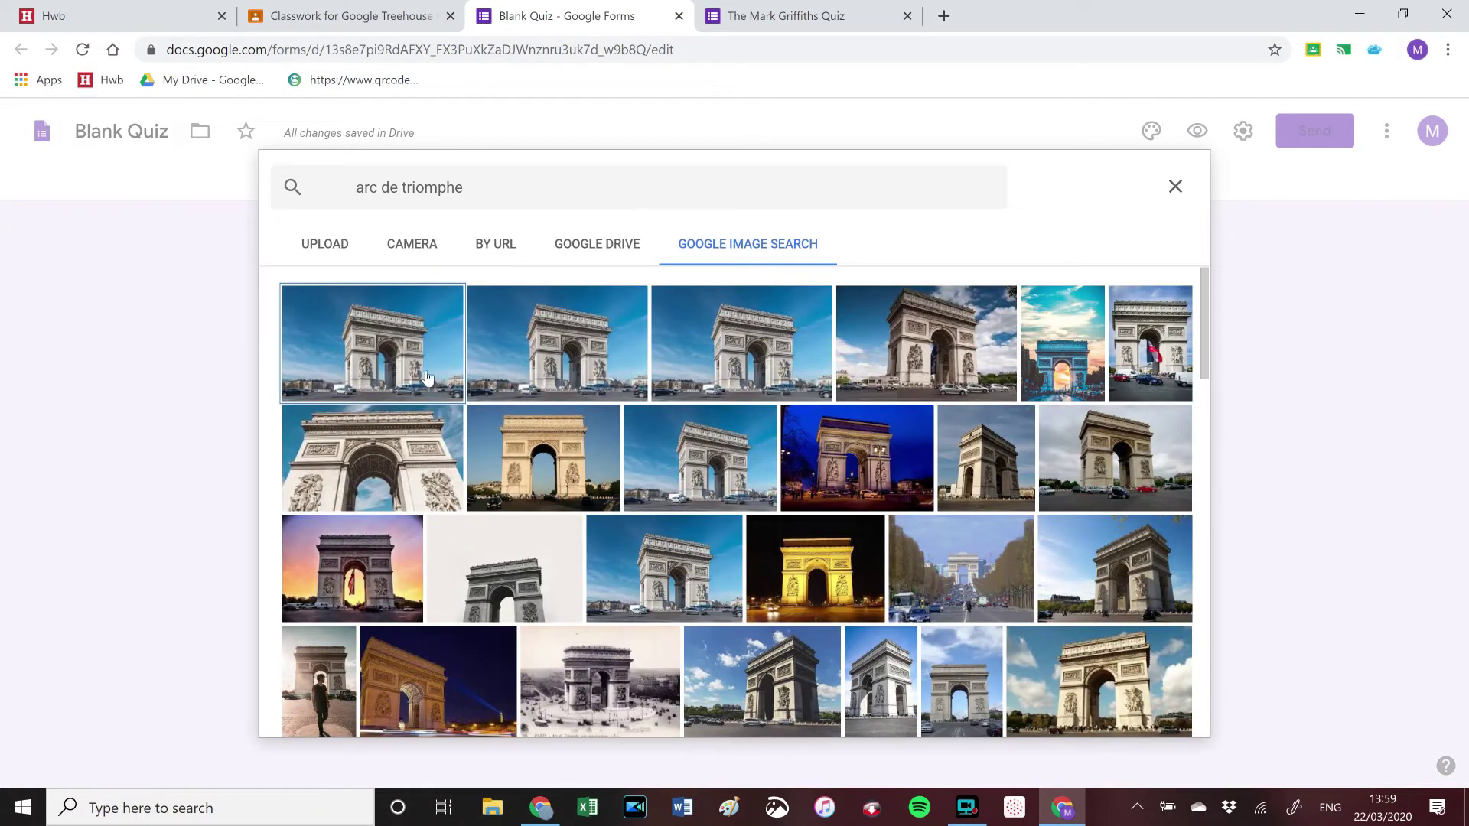
click(407, 368)
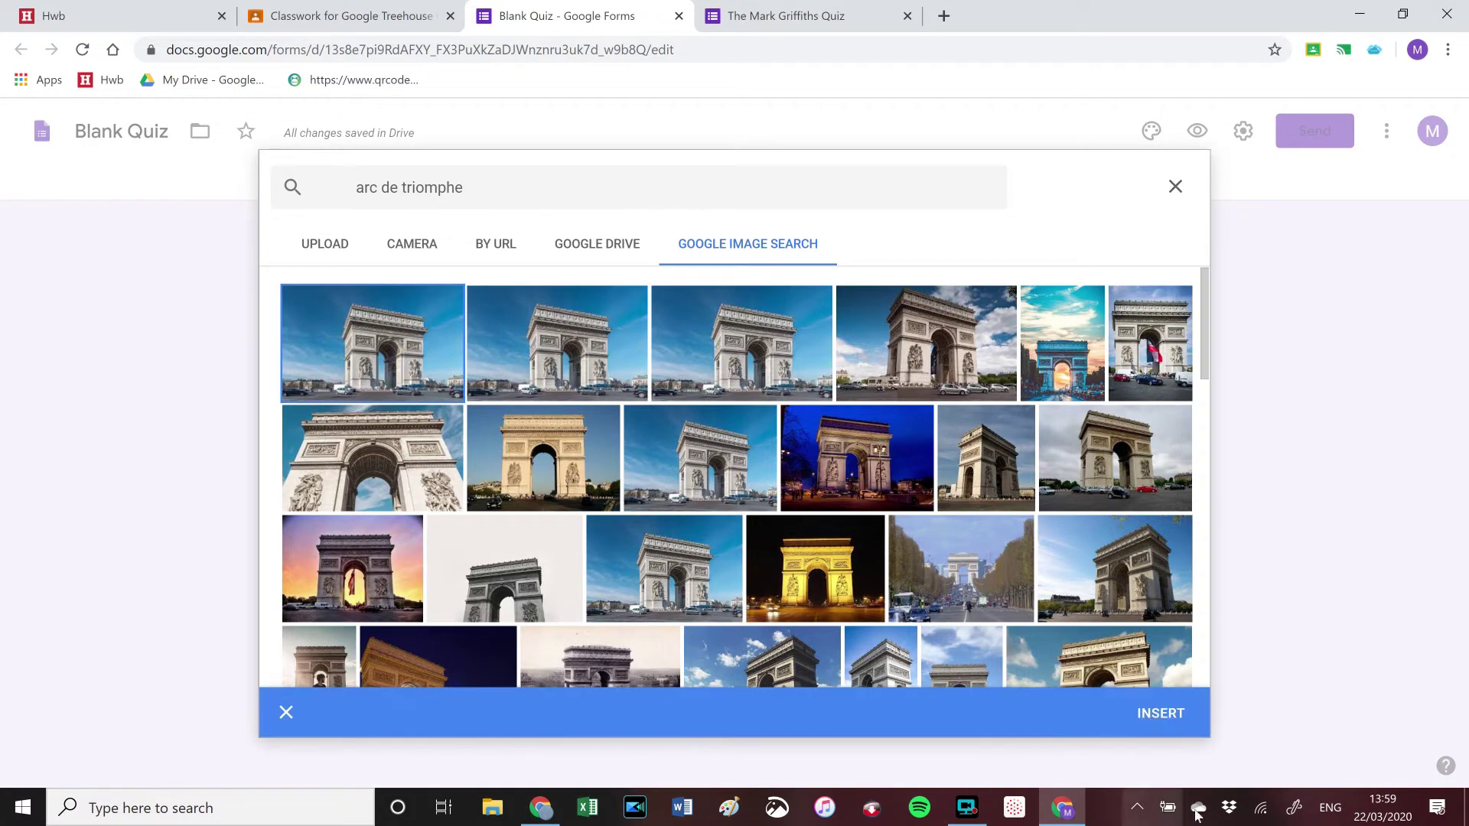
click(1161, 713)
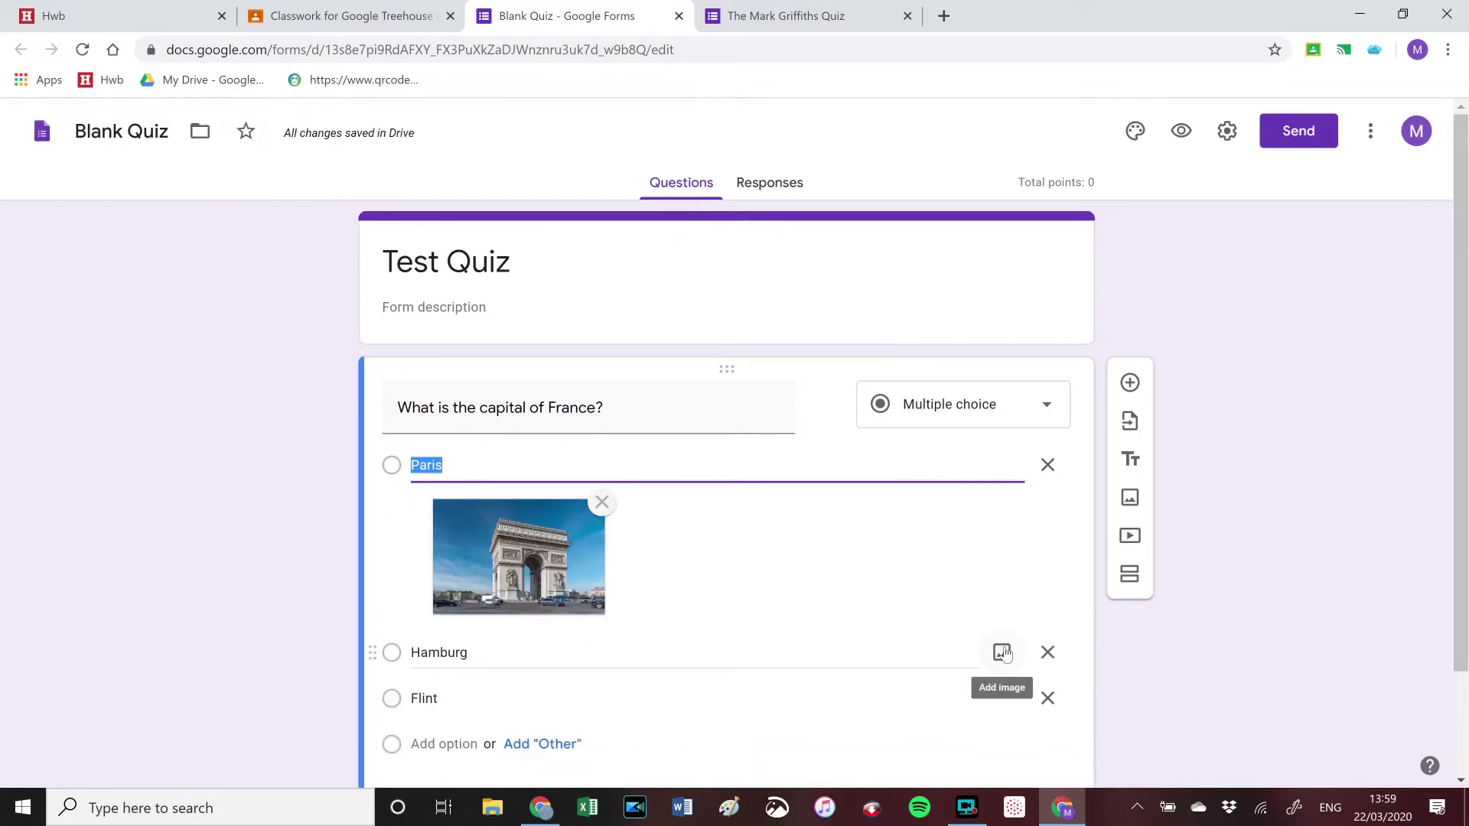
Step: Add a picture to the Hamburg option by searching Google images for "hamburg sv" and inserting the floodlit football match photo
click(1002, 651)
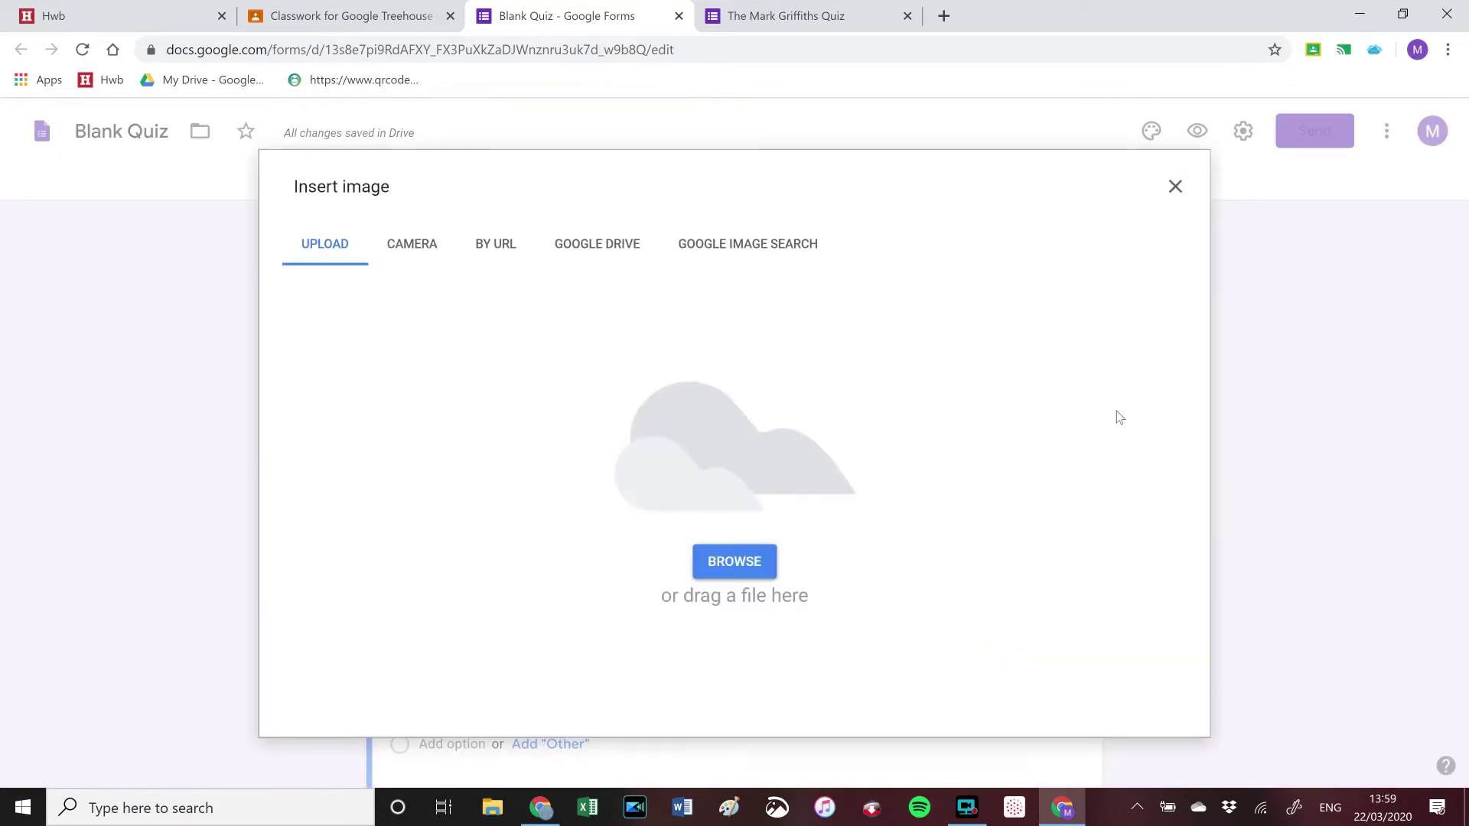
click(773, 244)
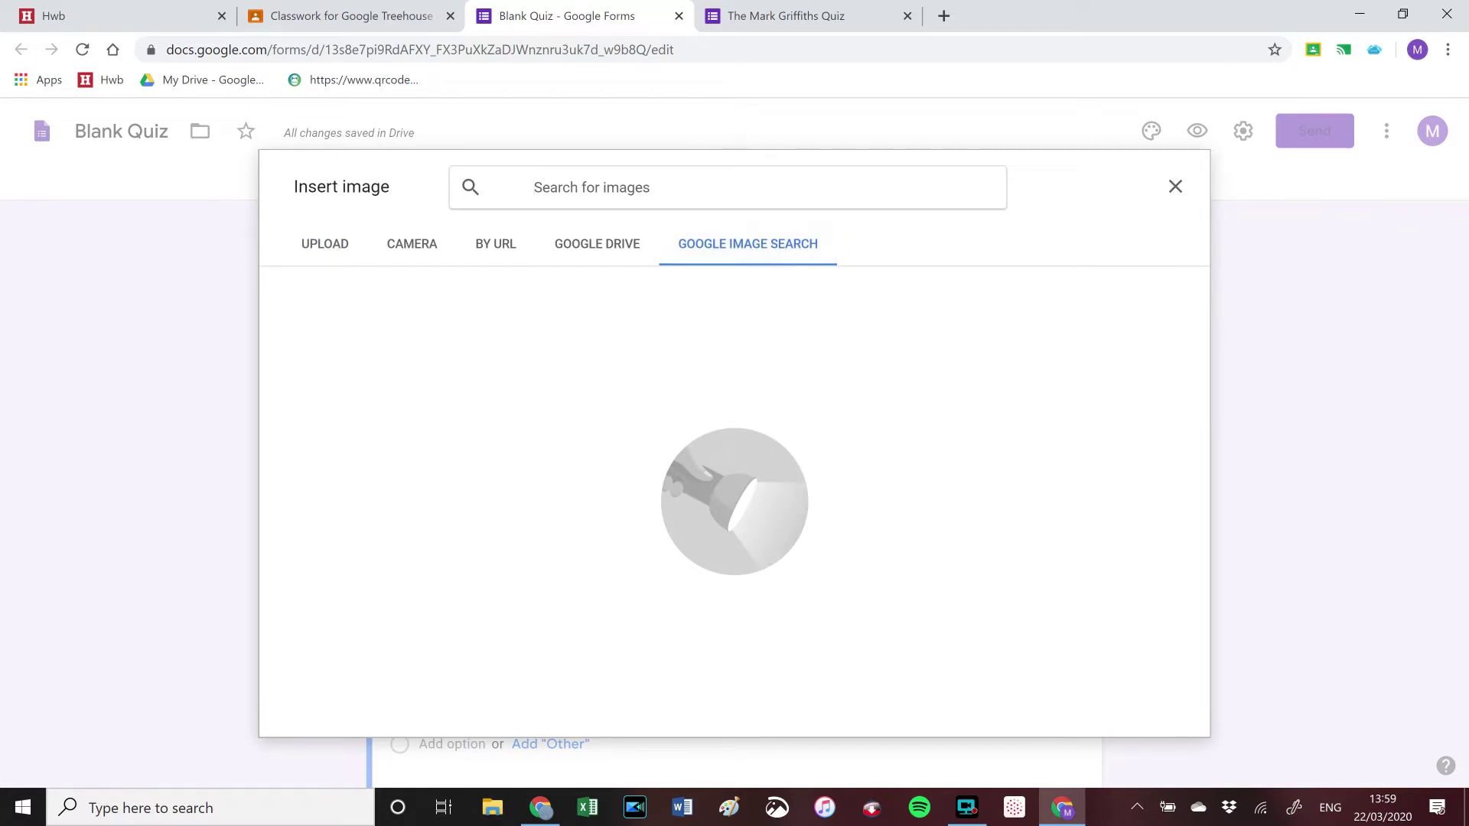
text(hambu)
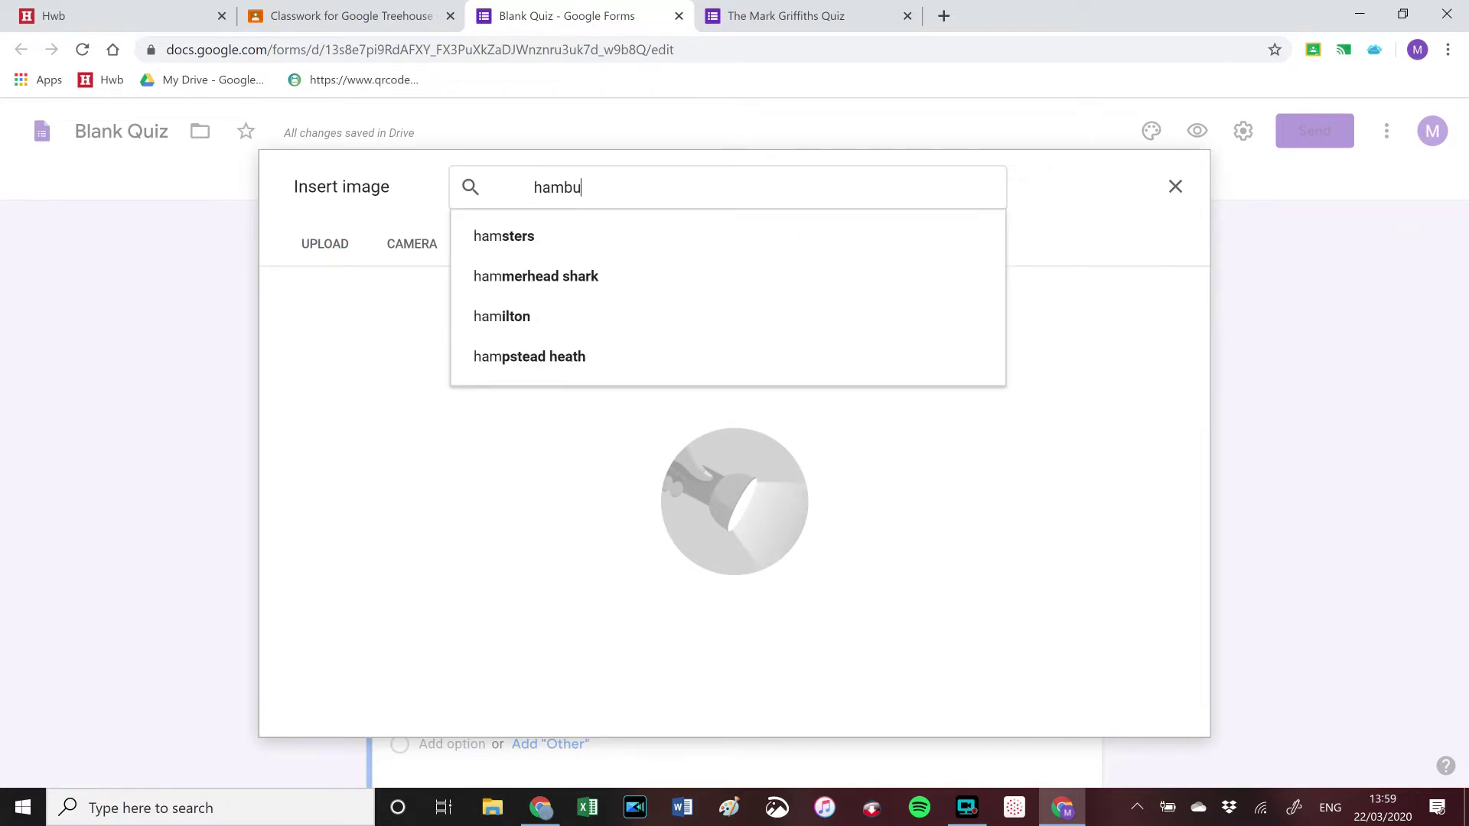
text(rg sv)
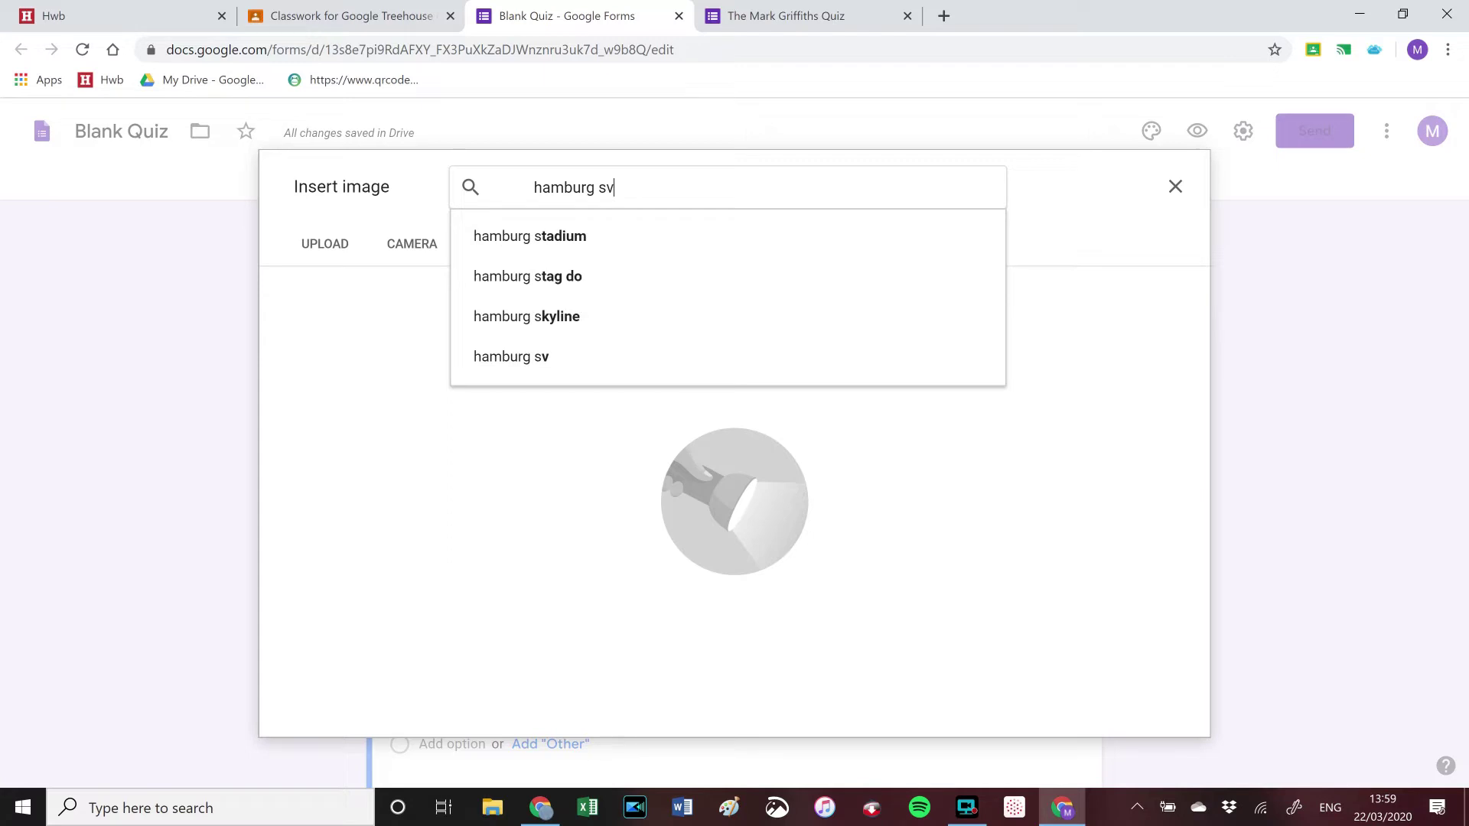
key(Return)
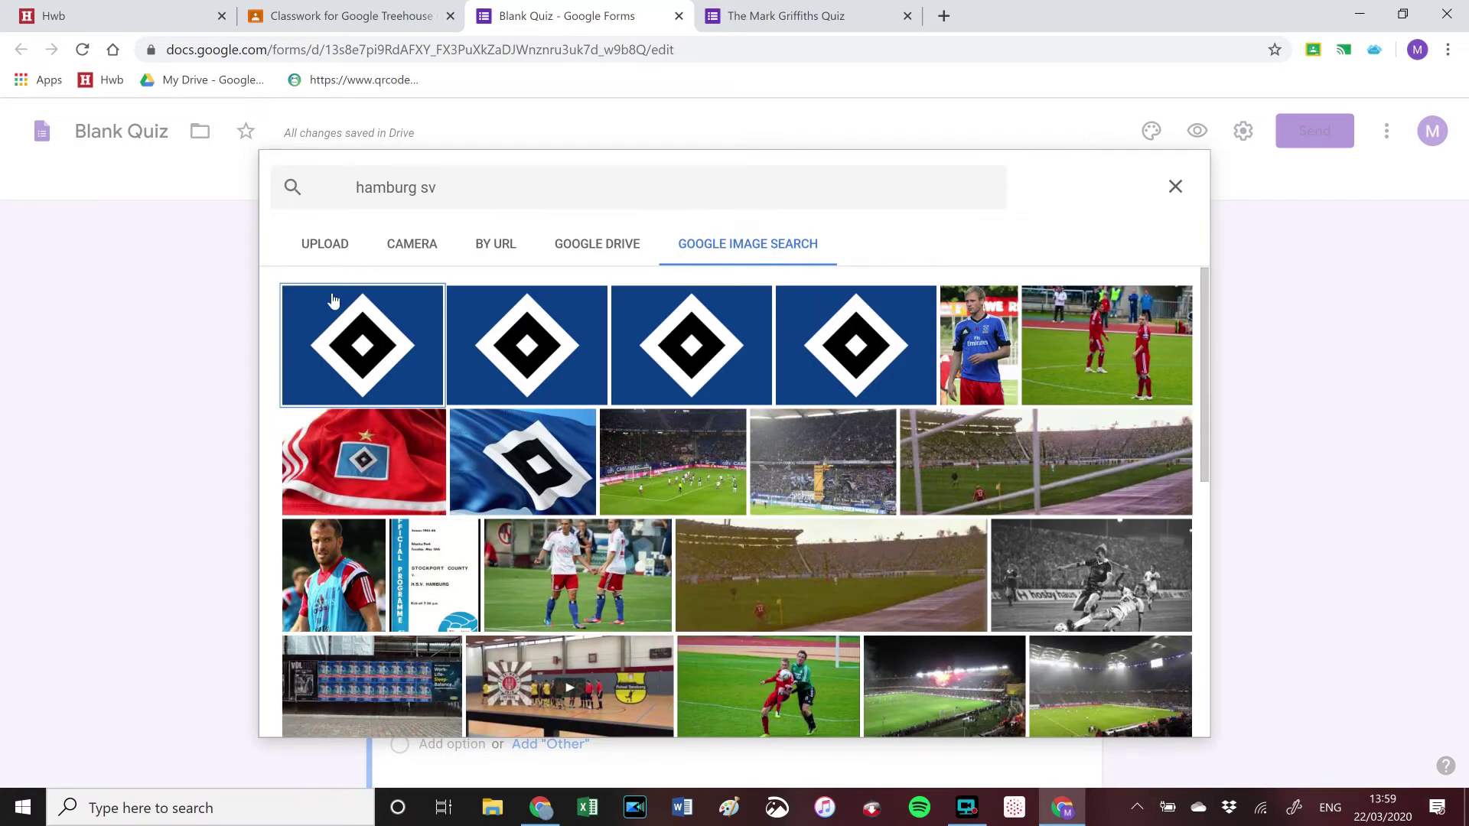
click(710, 449)
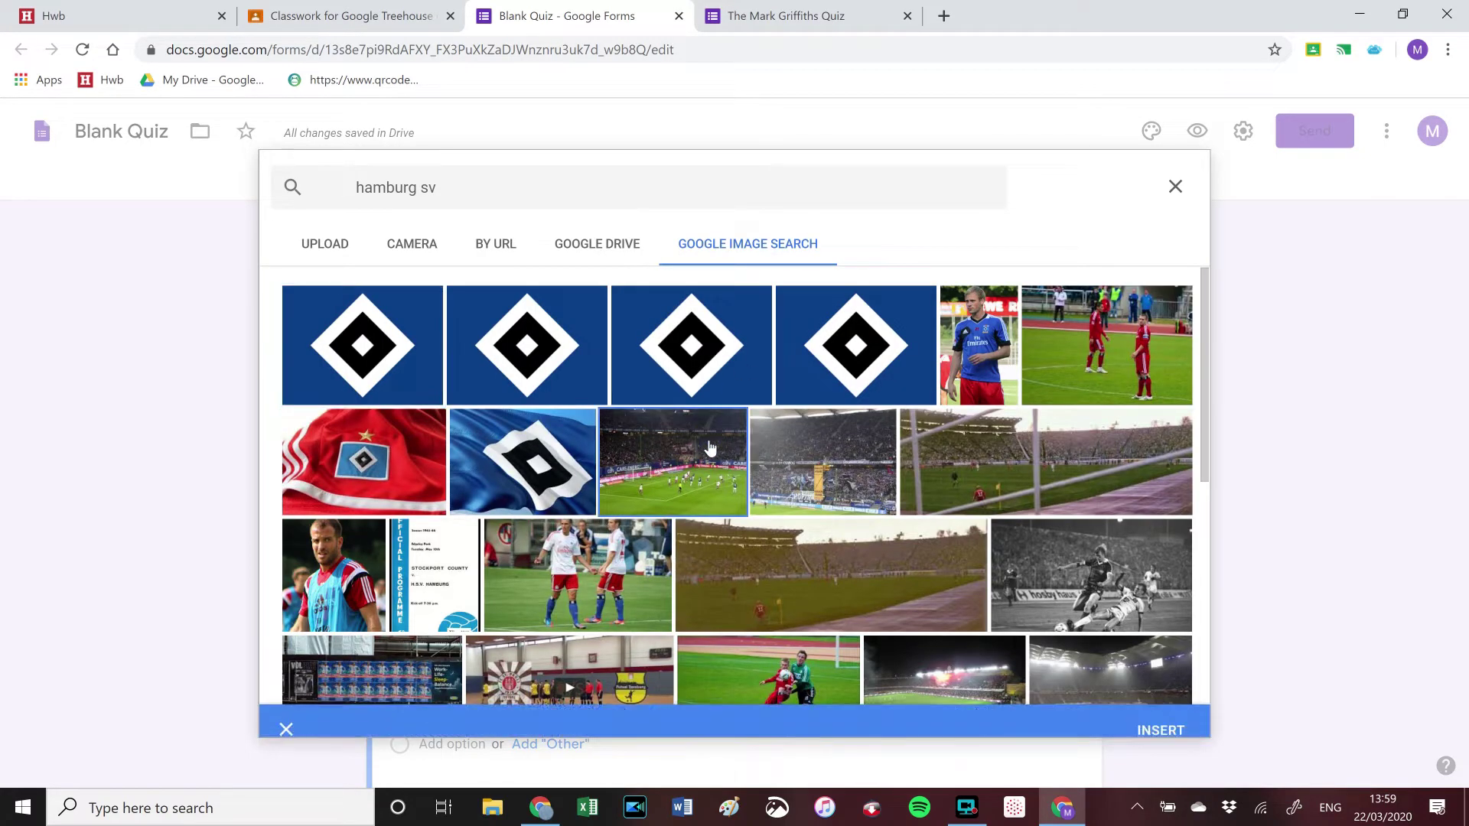
click(1174, 714)
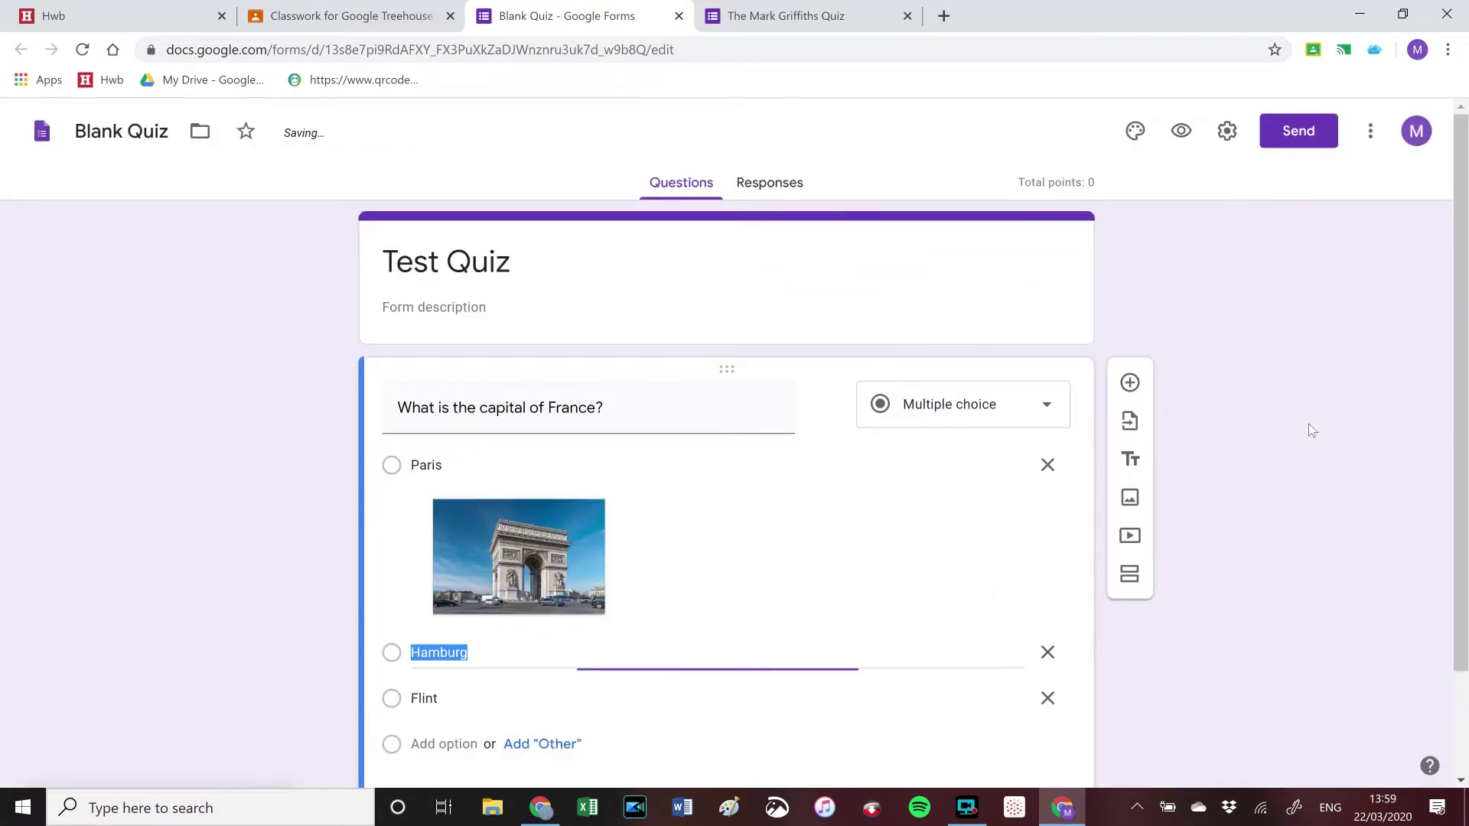
Step: Start adding an image to the Flint option and run a Google image search for "flint"
scroll(1462, 321, down, 3)
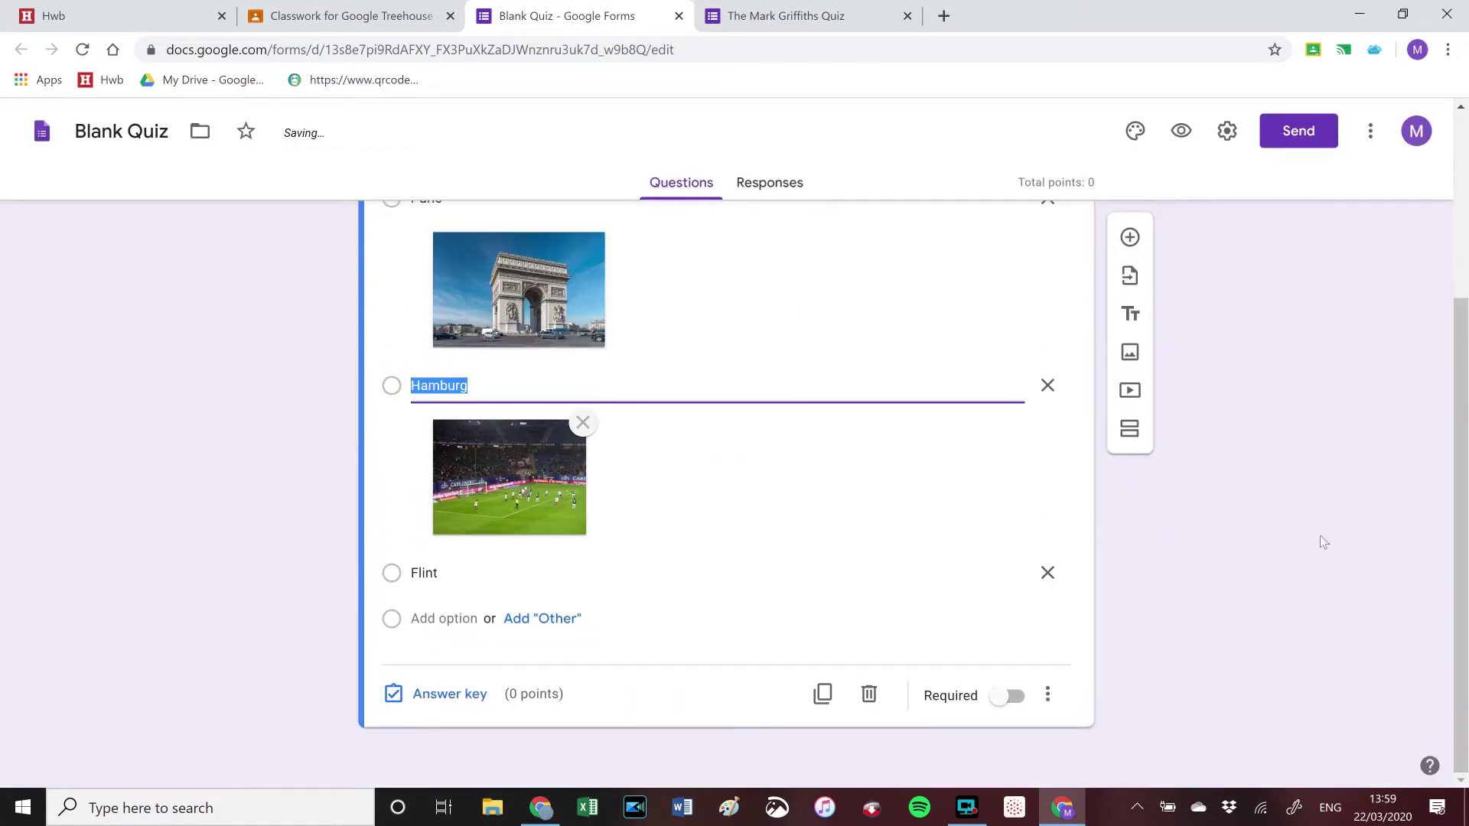
click(1001, 572)
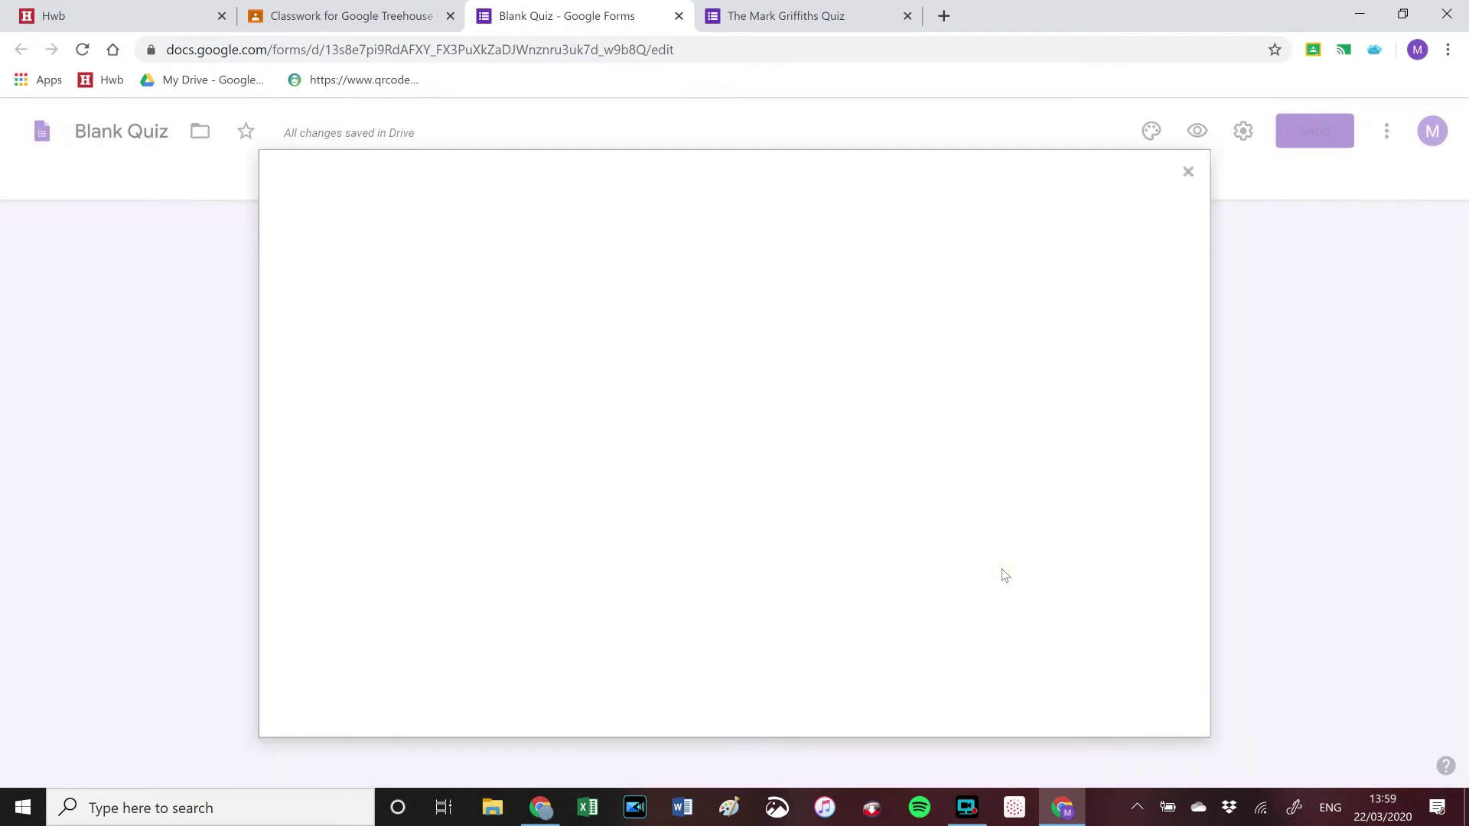
click(738, 244)
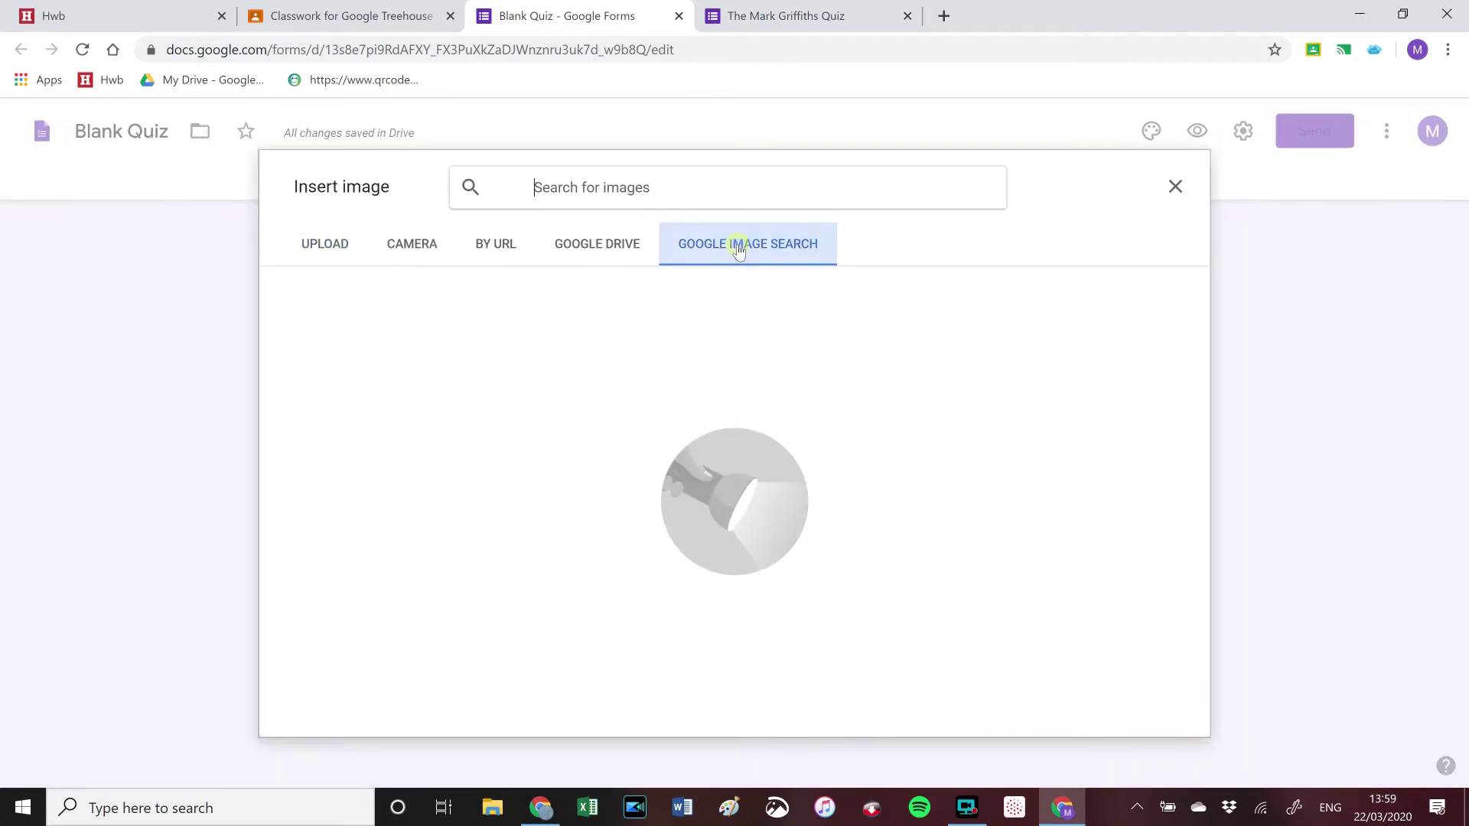
text(flint)
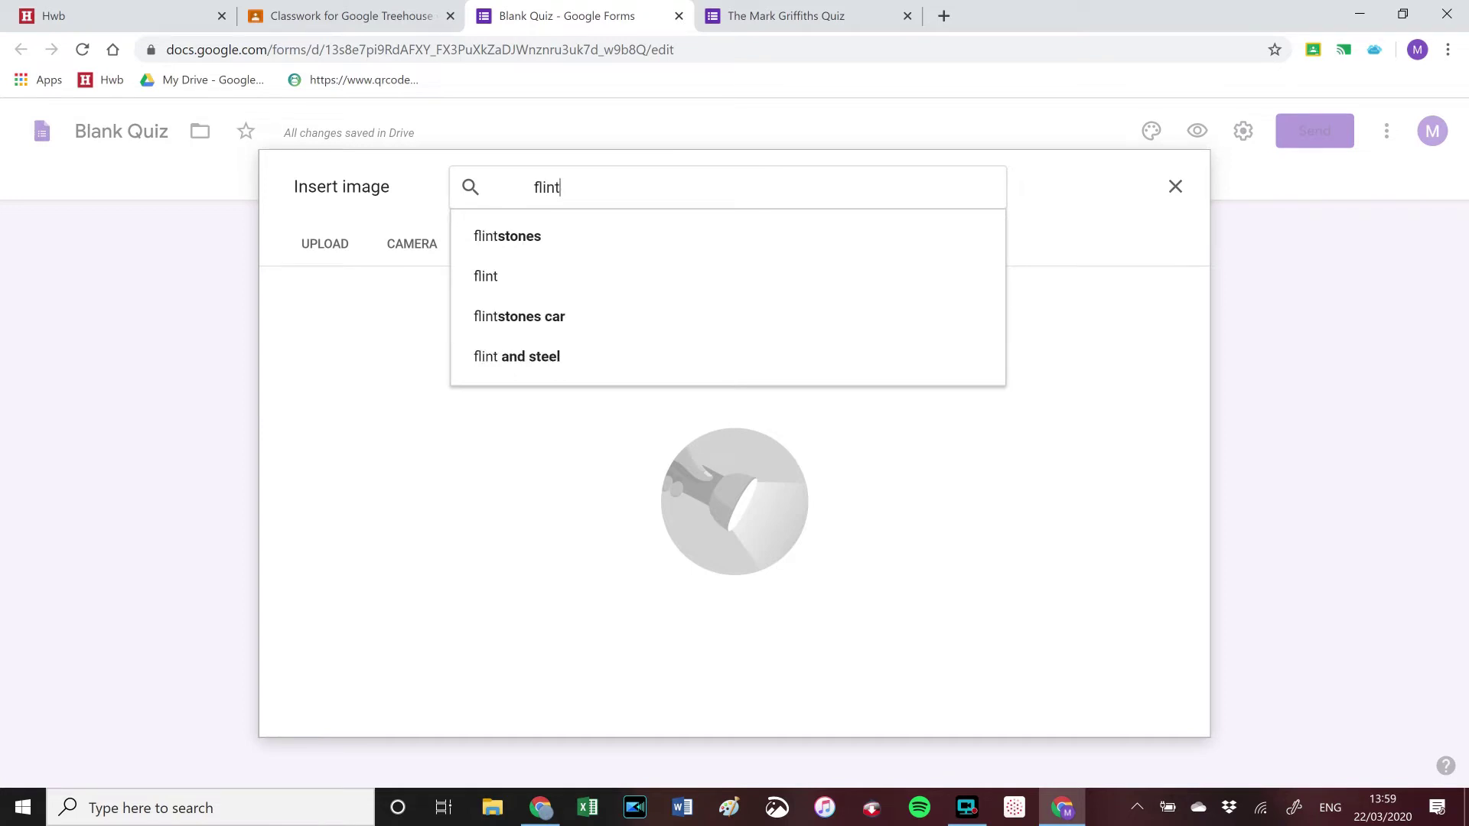
key(Return)
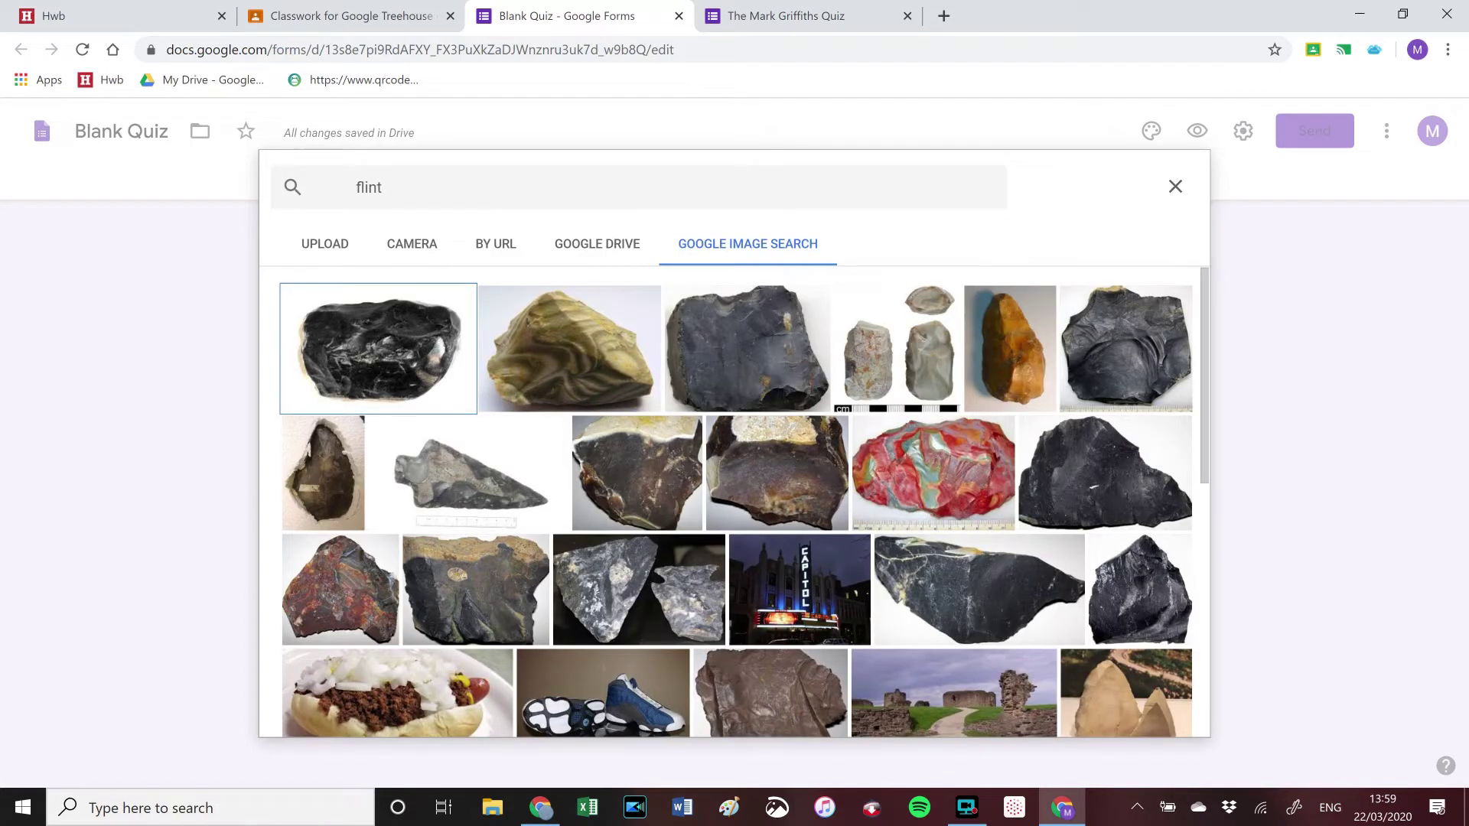
Step: Refine the image search to "flint castle" and insert the photo of the ruins with a round plaque on a stone as Flint's picture
click(523, 188)
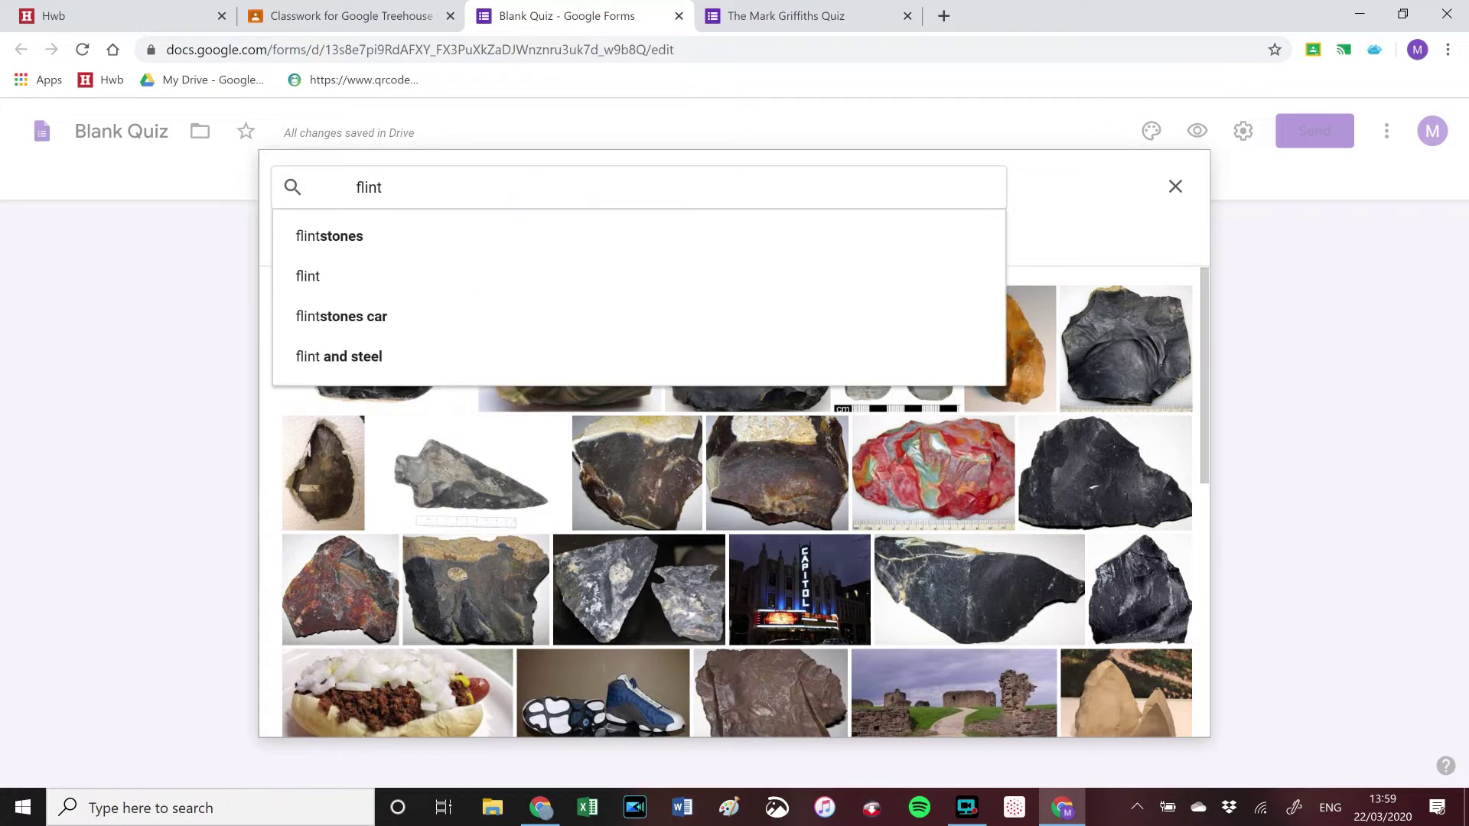
text(castle)
key(Return)
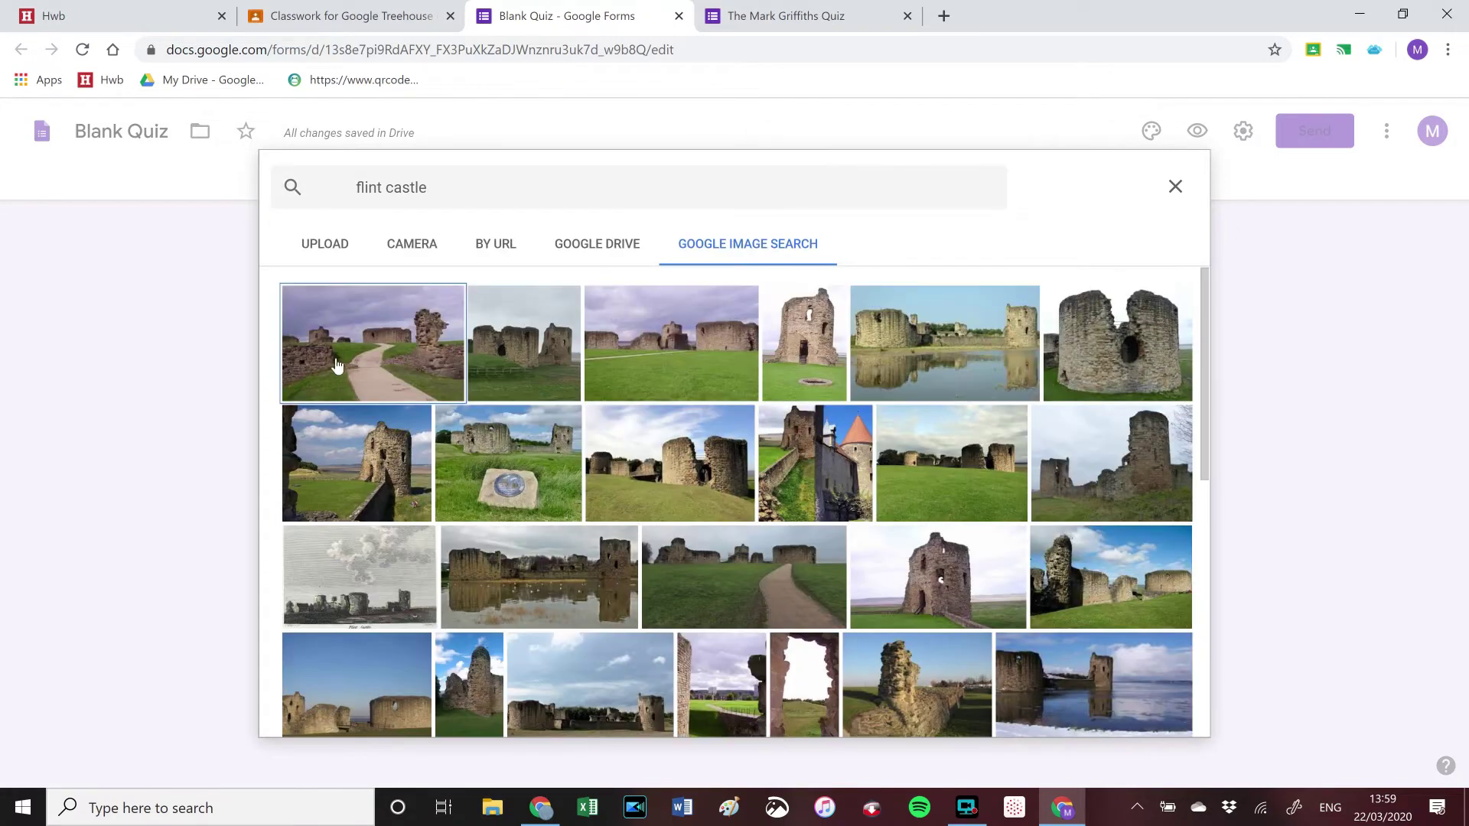
click(363, 348)
click(385, 377)
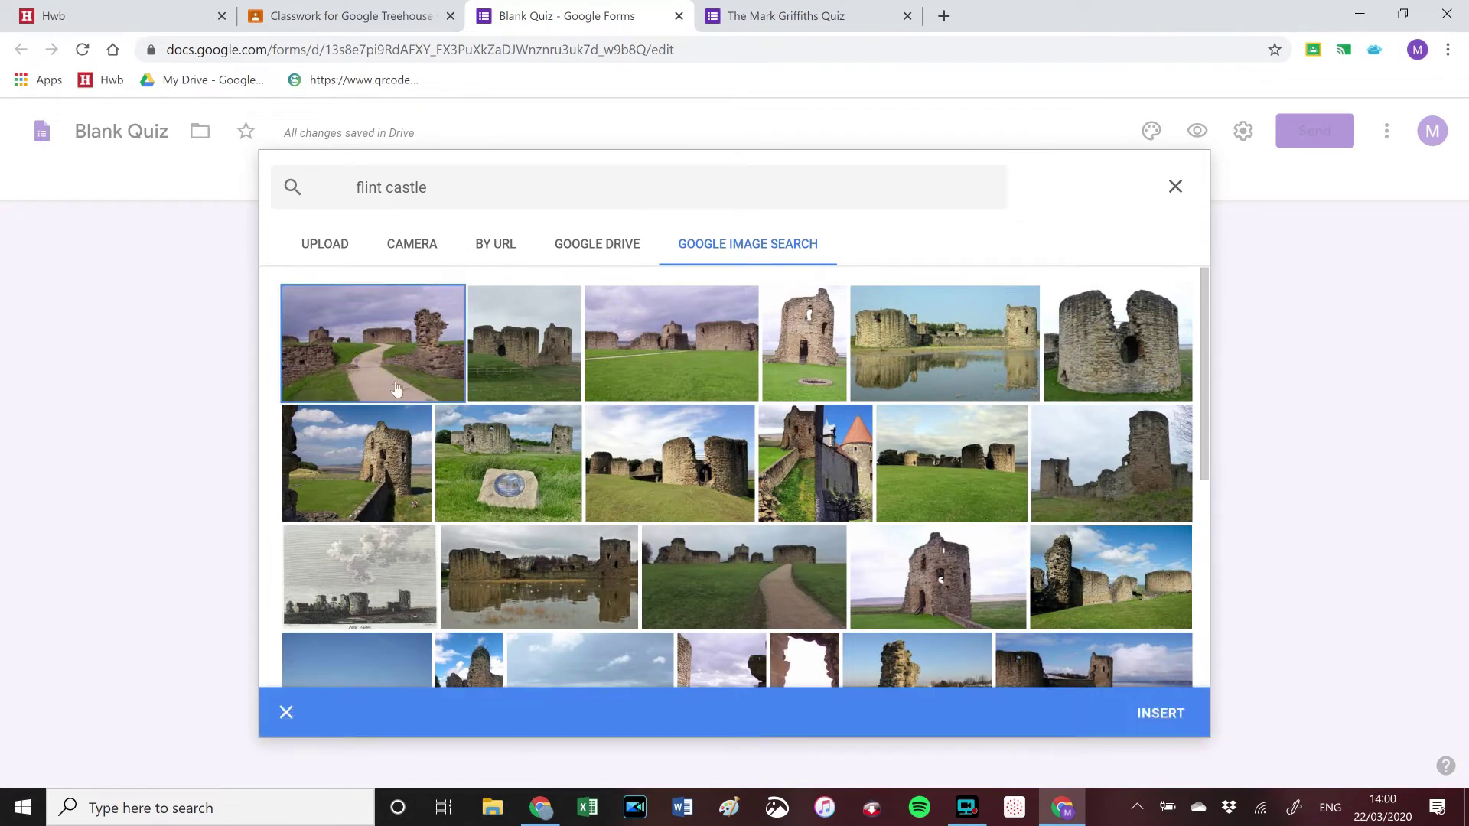
click(486, 454)
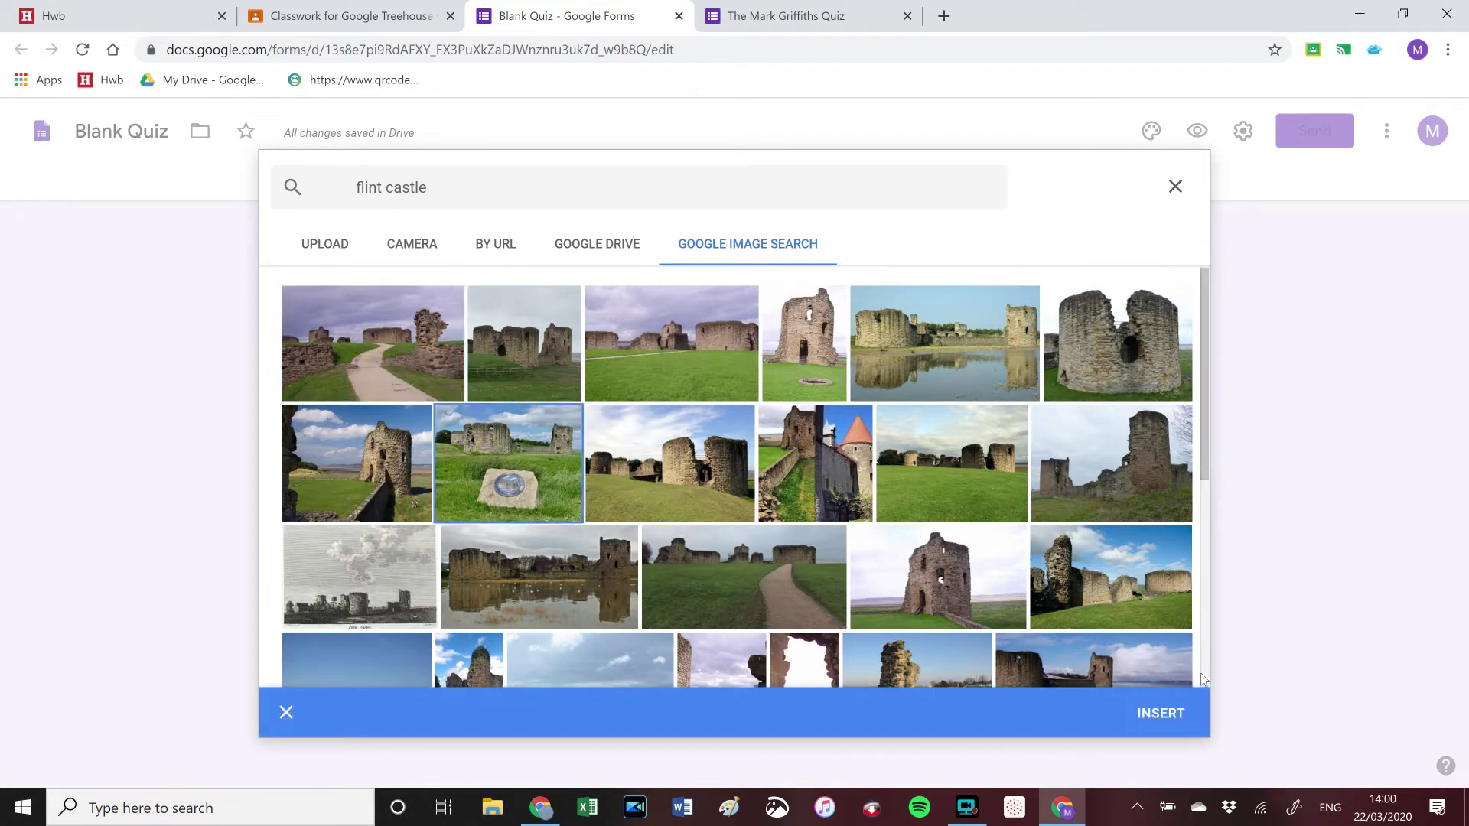
click(1160, 715)
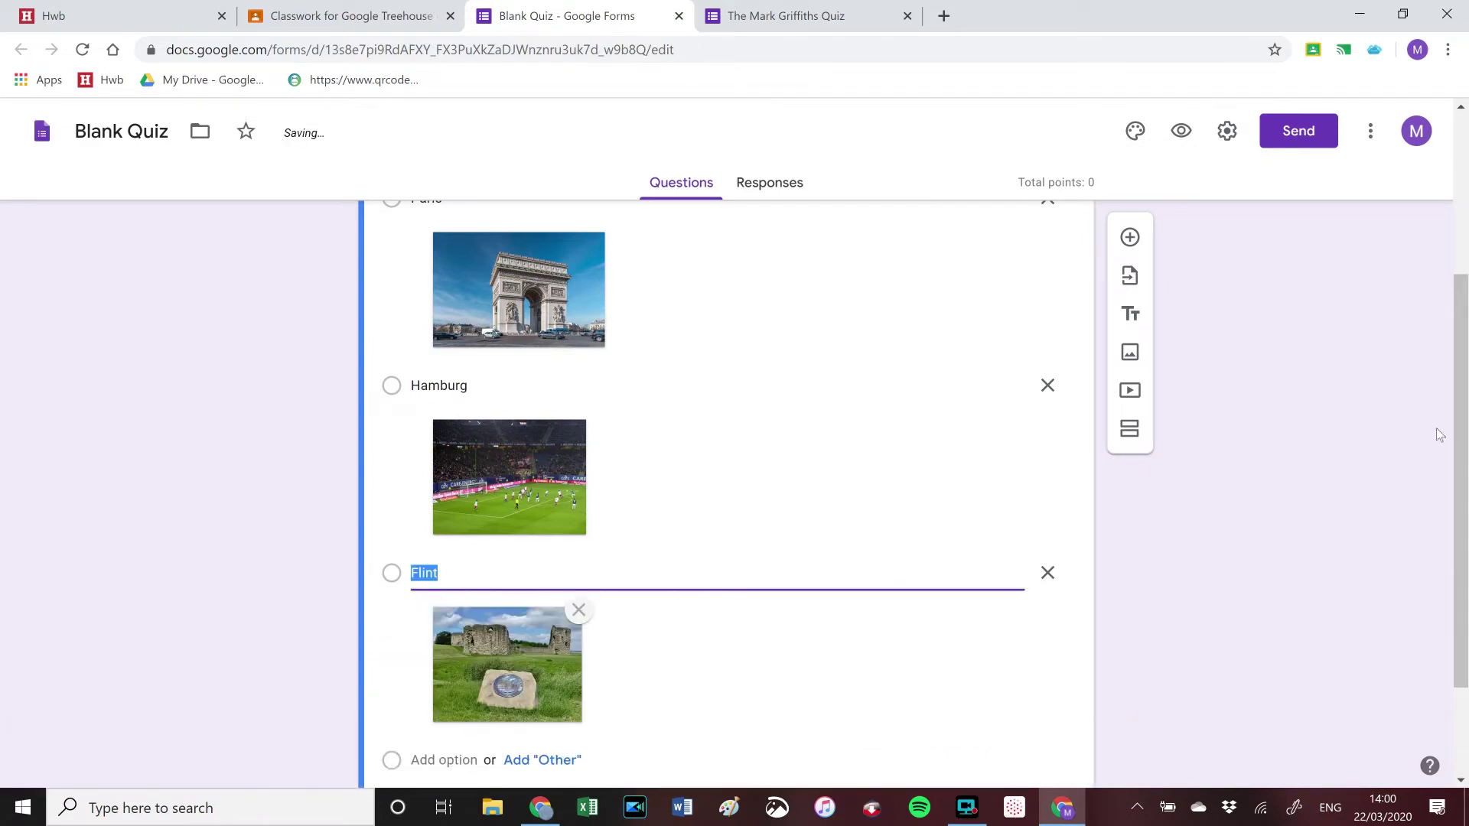
Step: In the France question's answer key, mark Paris as the correct answer and set the question's worth to 1 point
drag(1454, 442, 1449, 319)
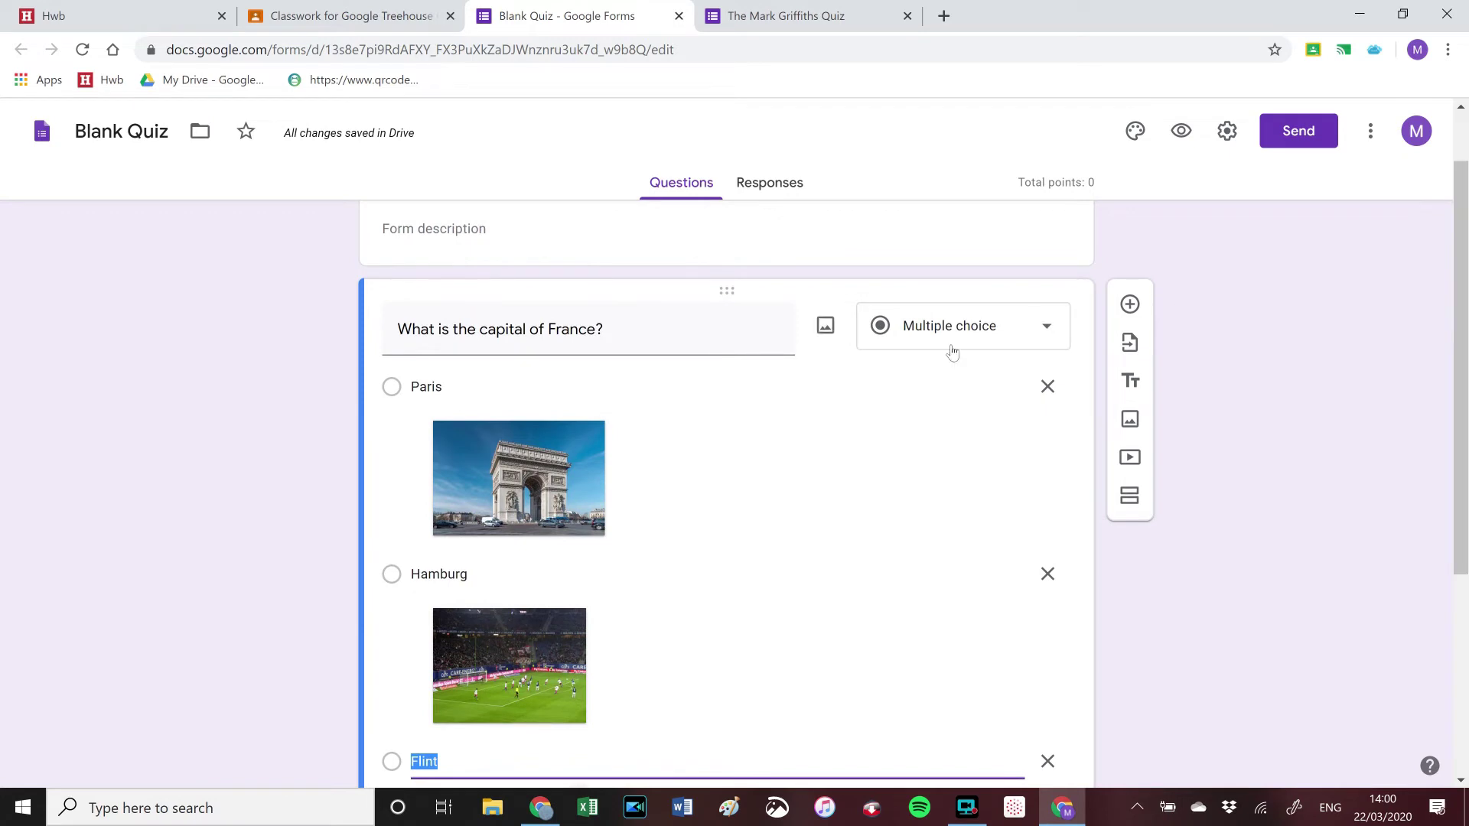
click(859, 461)
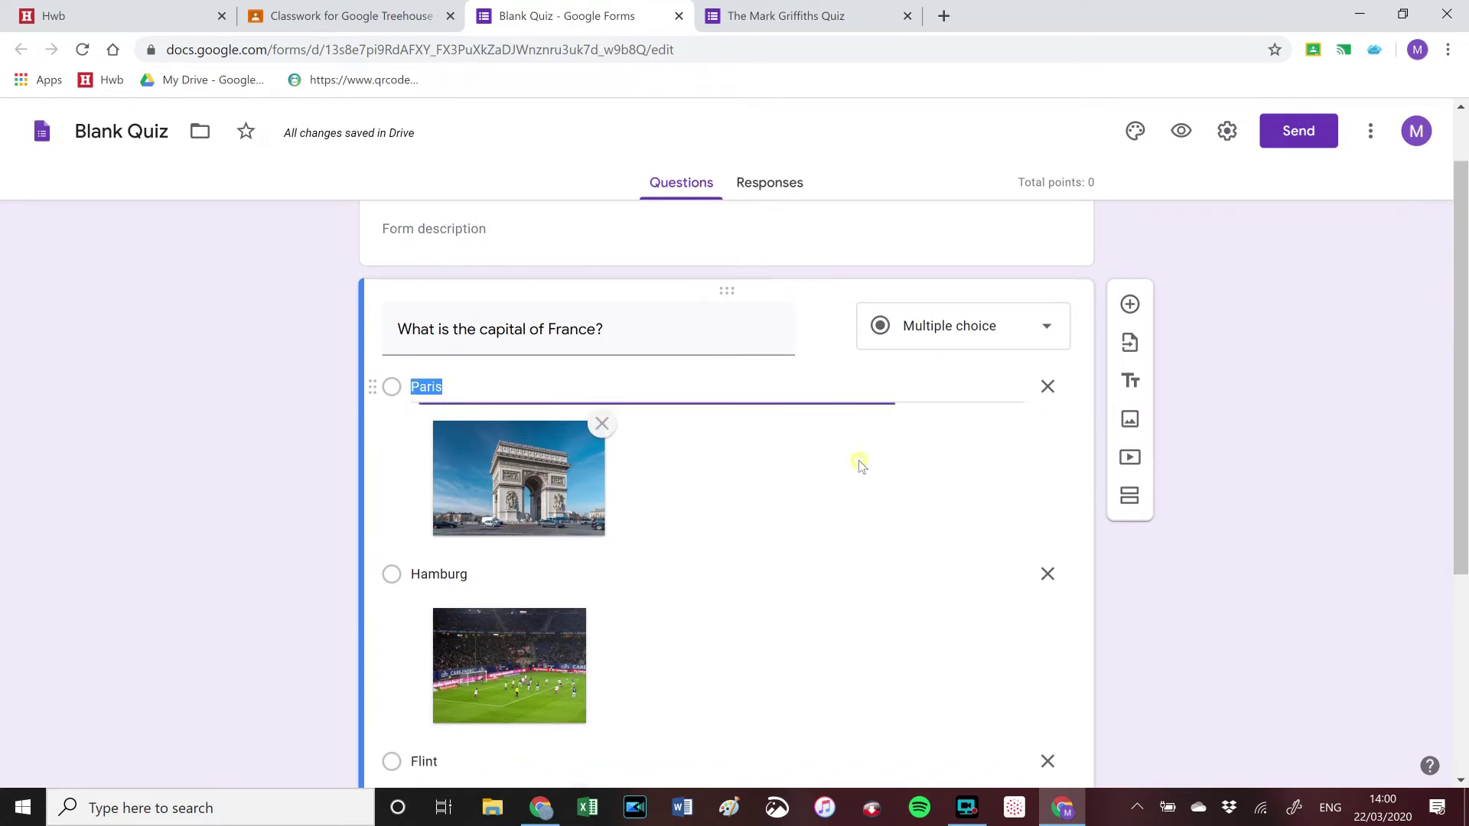
click(821, 383)
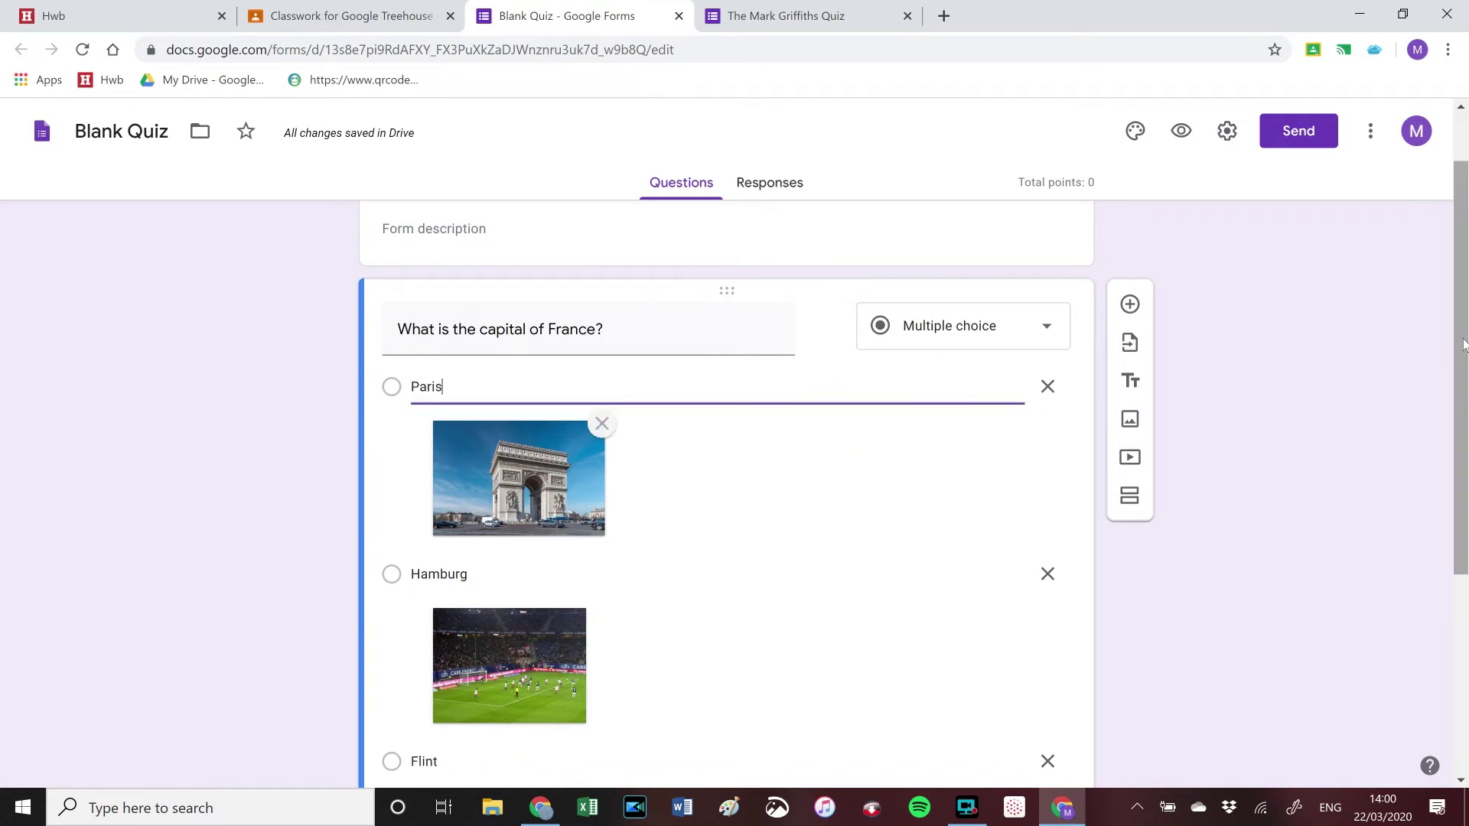
drag(1465, 339, 1463, 536)
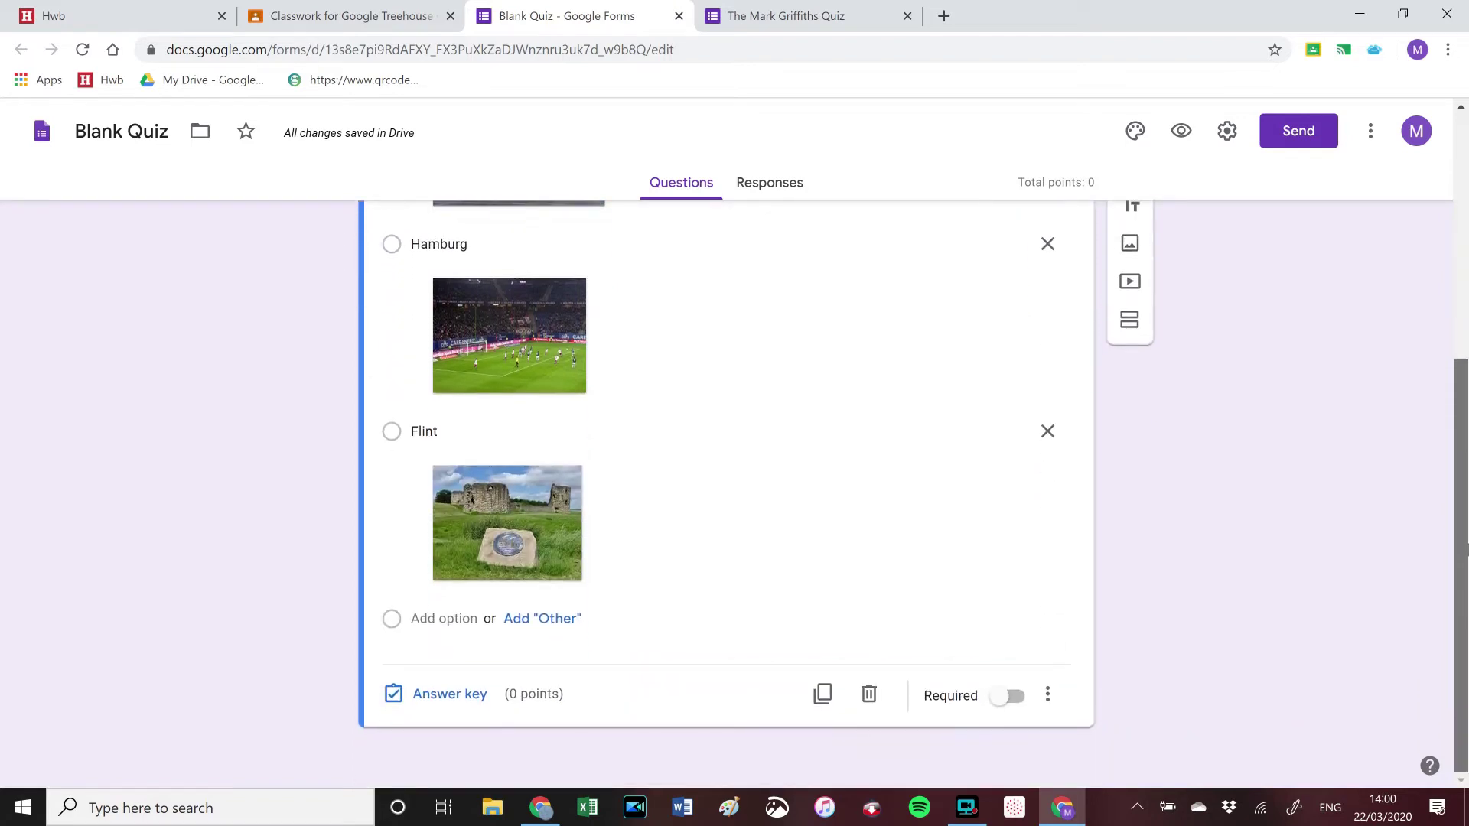
click(470, 698)
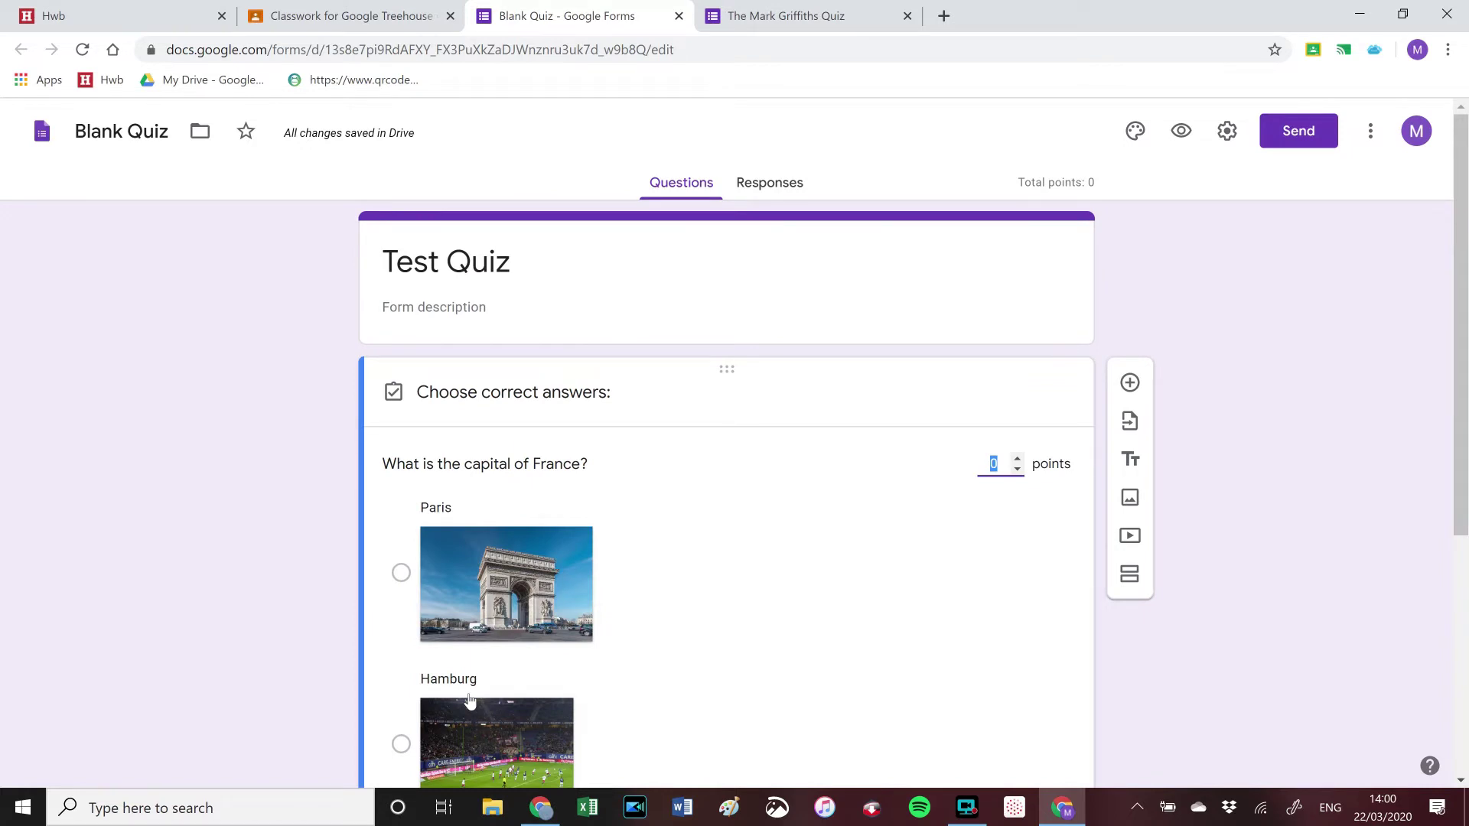
click(642, 580)
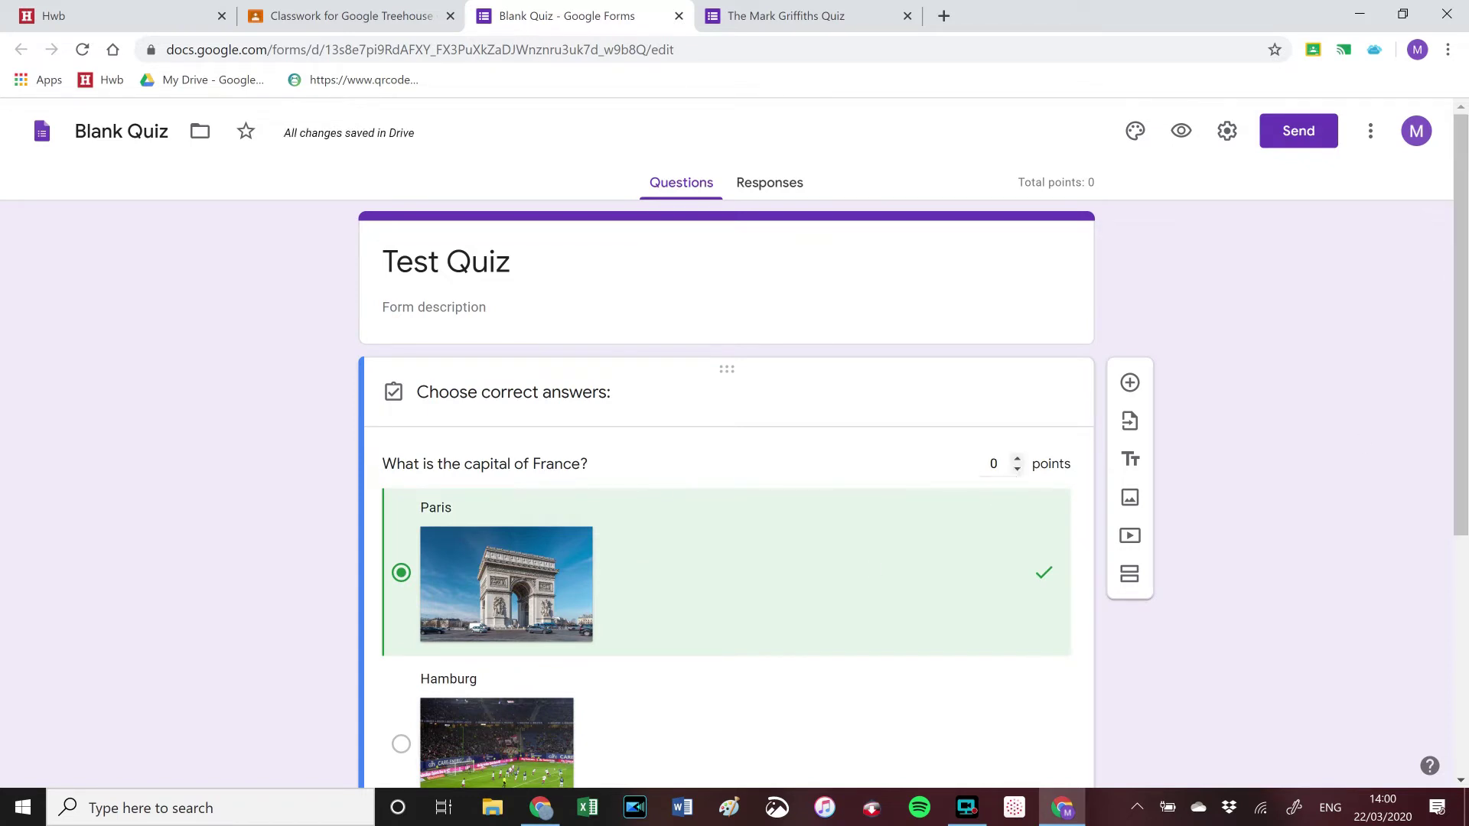
click(1017, 458)
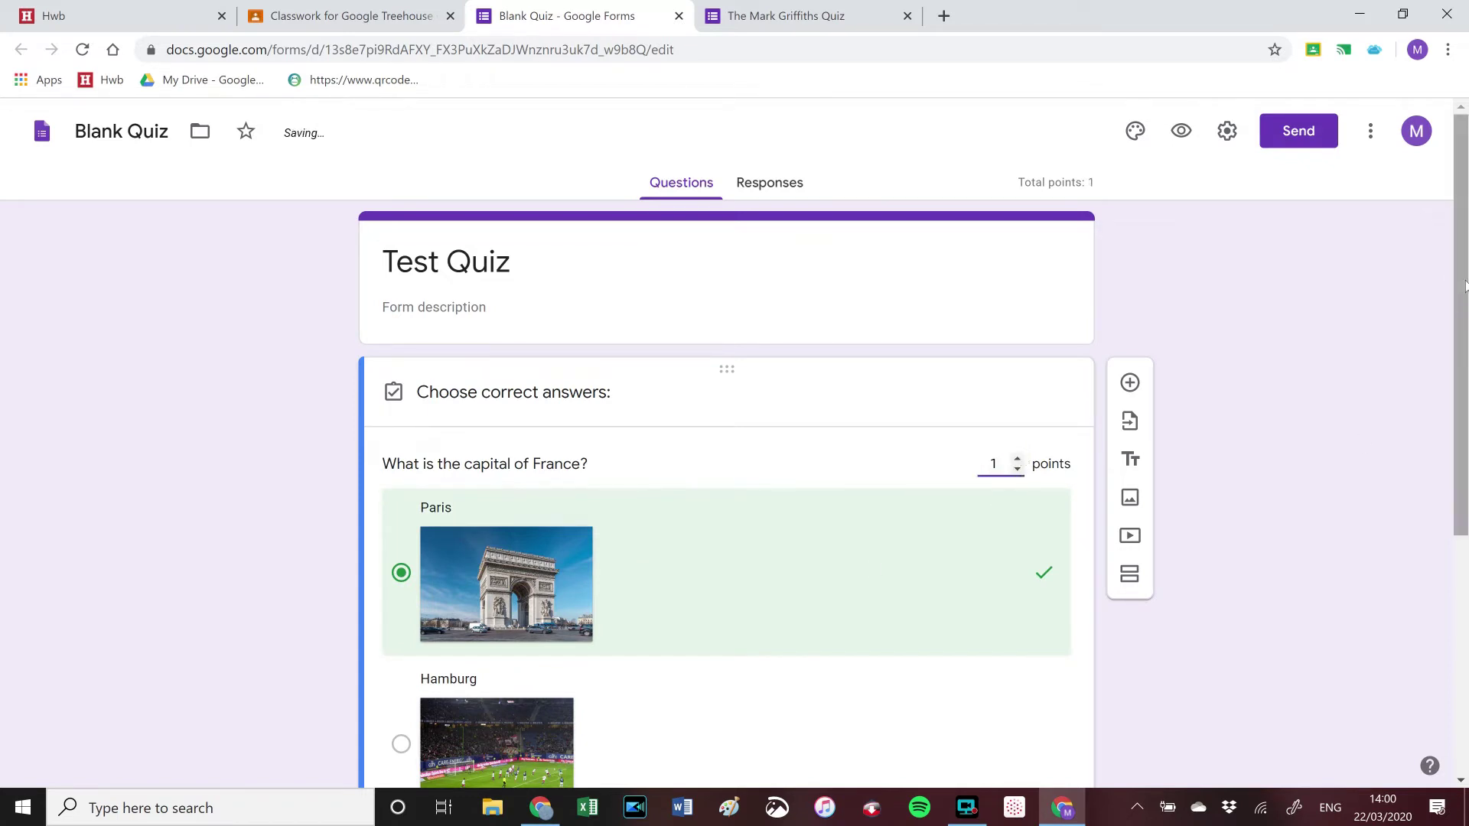
Step: Add answer feedback for correct answers reading "Well done! Paris is in Europe!"
drag(1465, 284, 1465, 522)
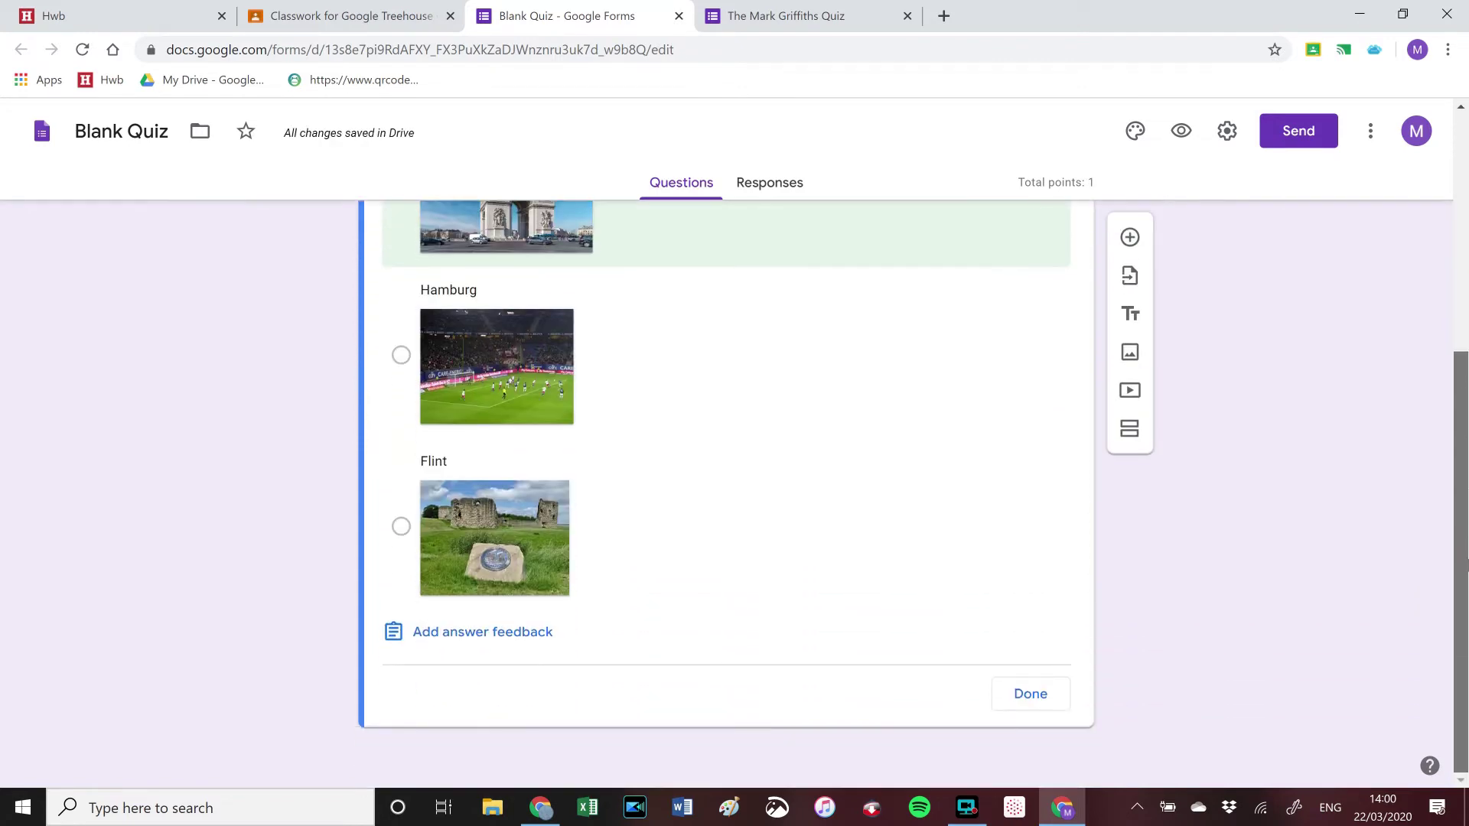
click(498, 633)
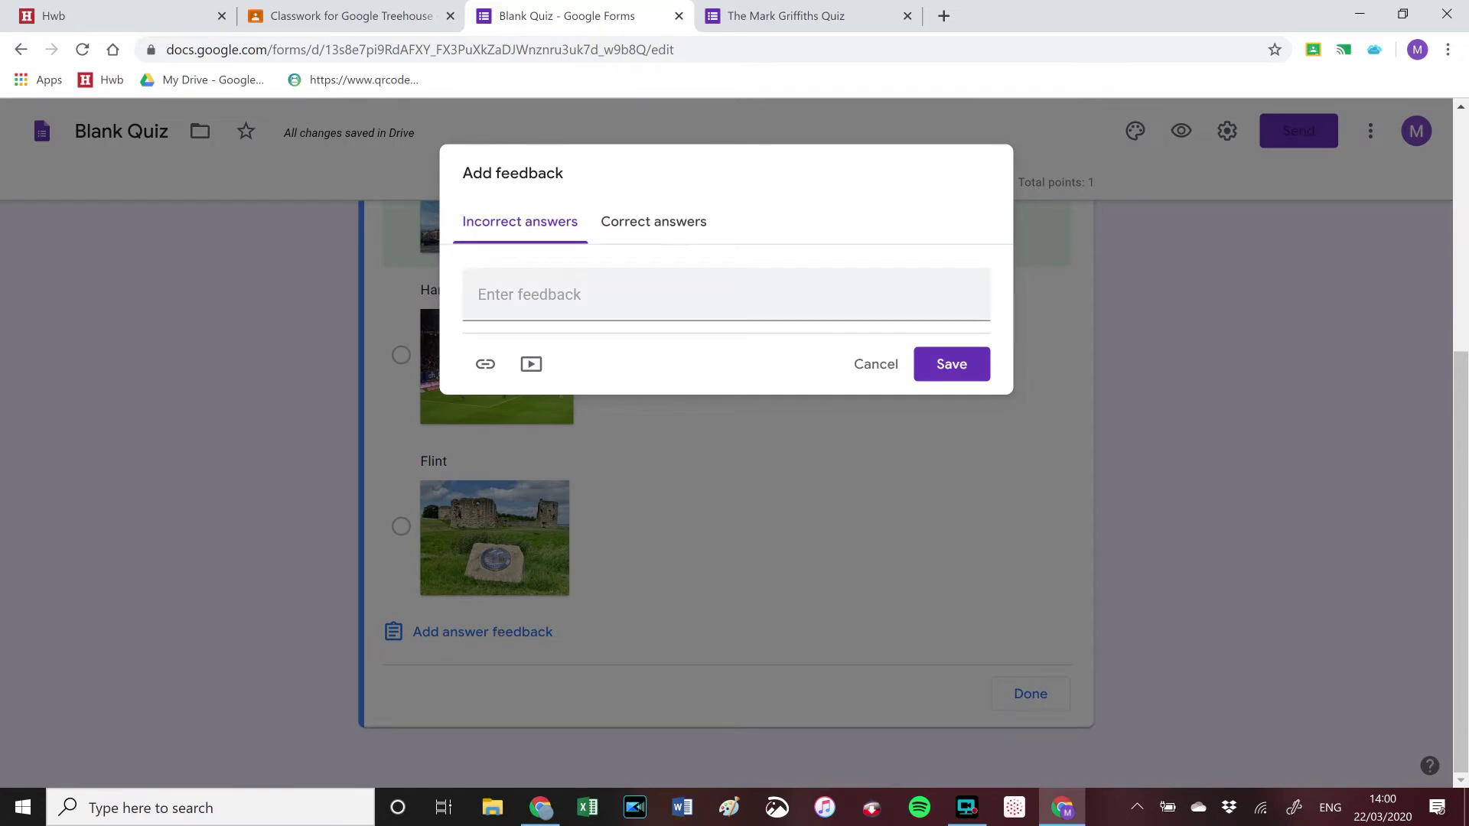
click(656, 222)
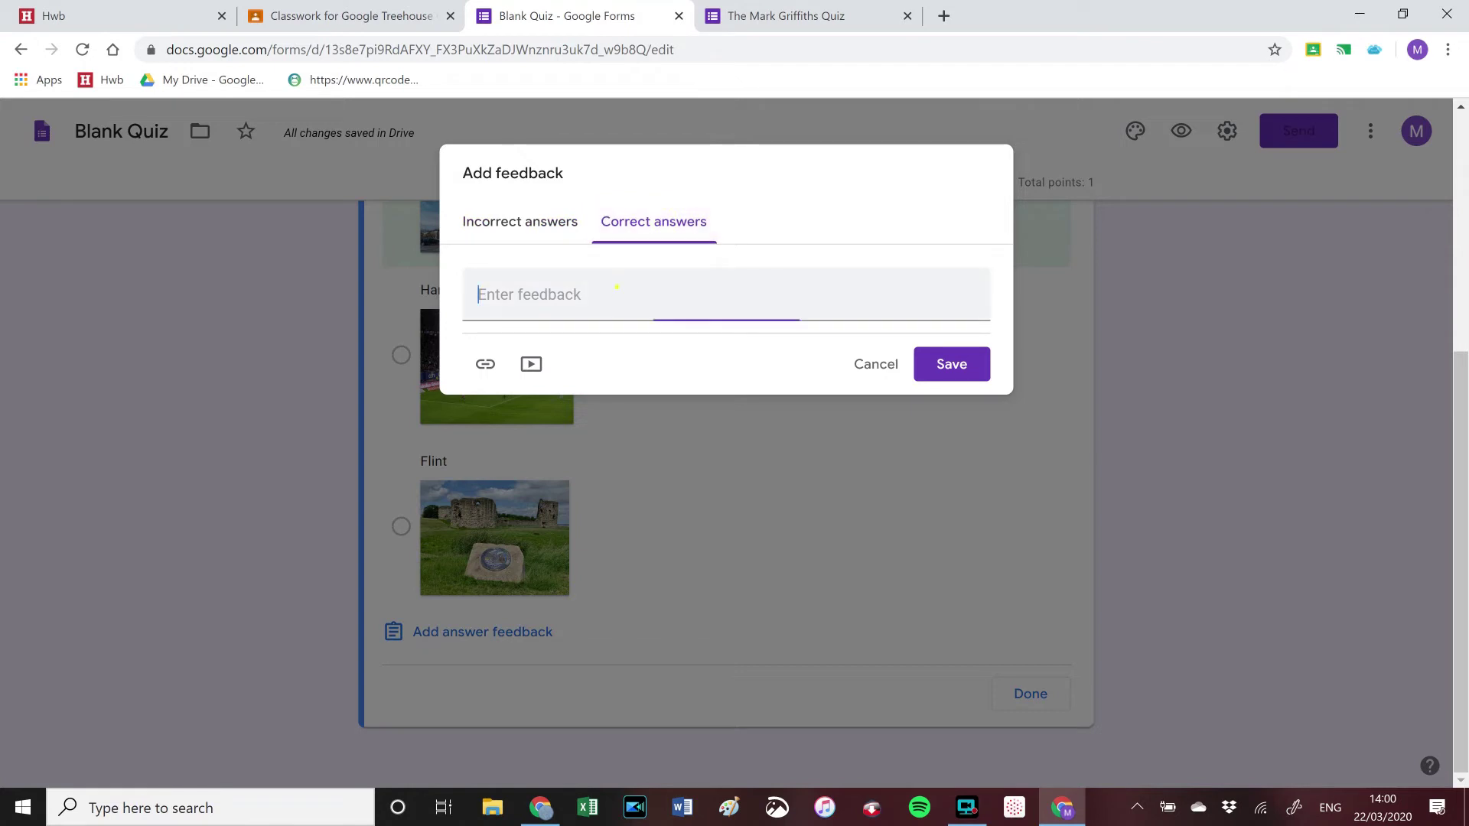
text(Well done! Paris is)
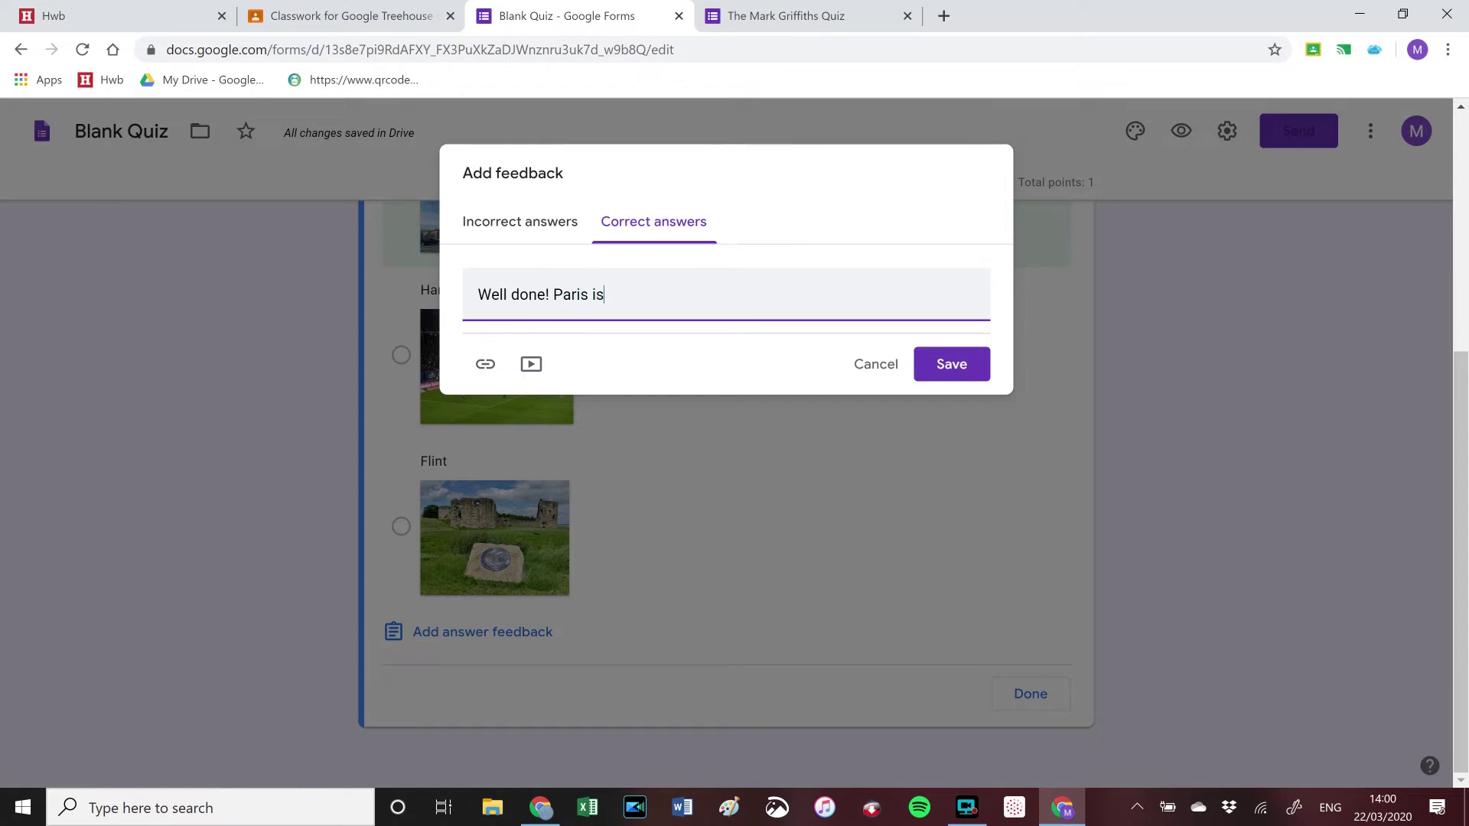
text( in Europe!)
Step: Enter "Paris is the correct answer, Flint is in Wales, Hamburg is in Germany." as the incorrect-answer feedback and save the feedback
click(503, 222)
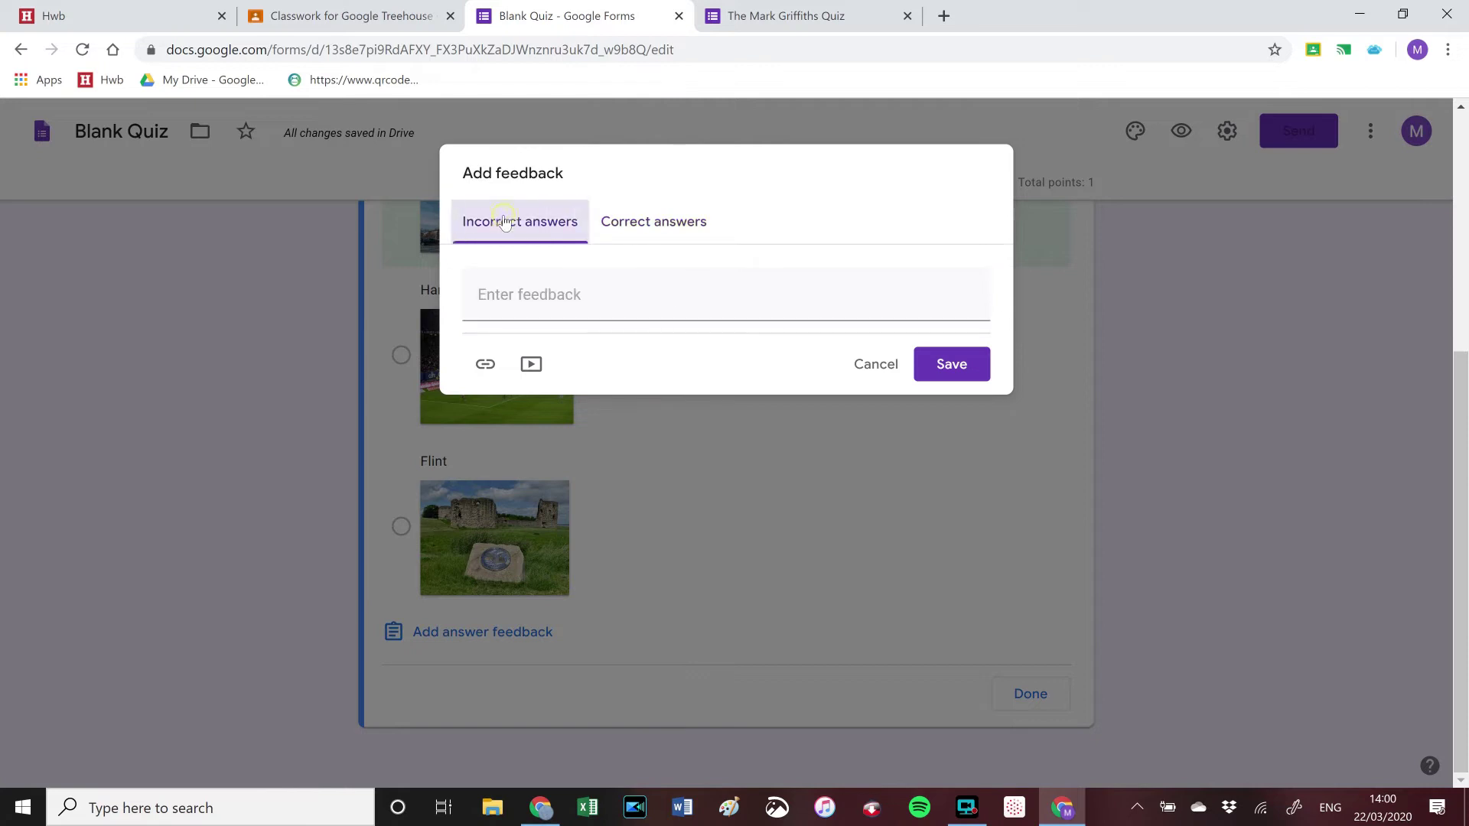
click(501, 295)
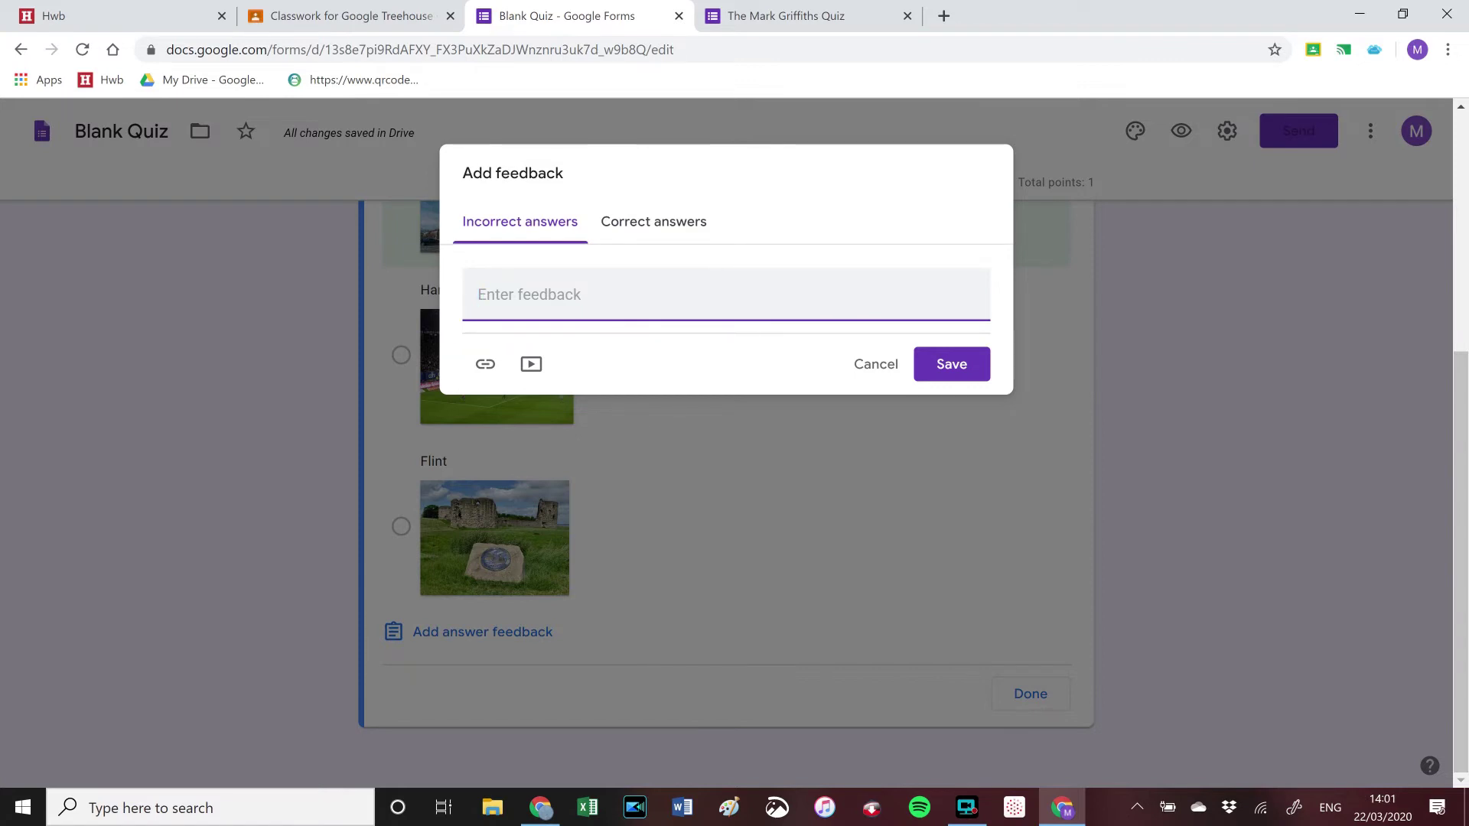
text(Paris is the correct answer,)
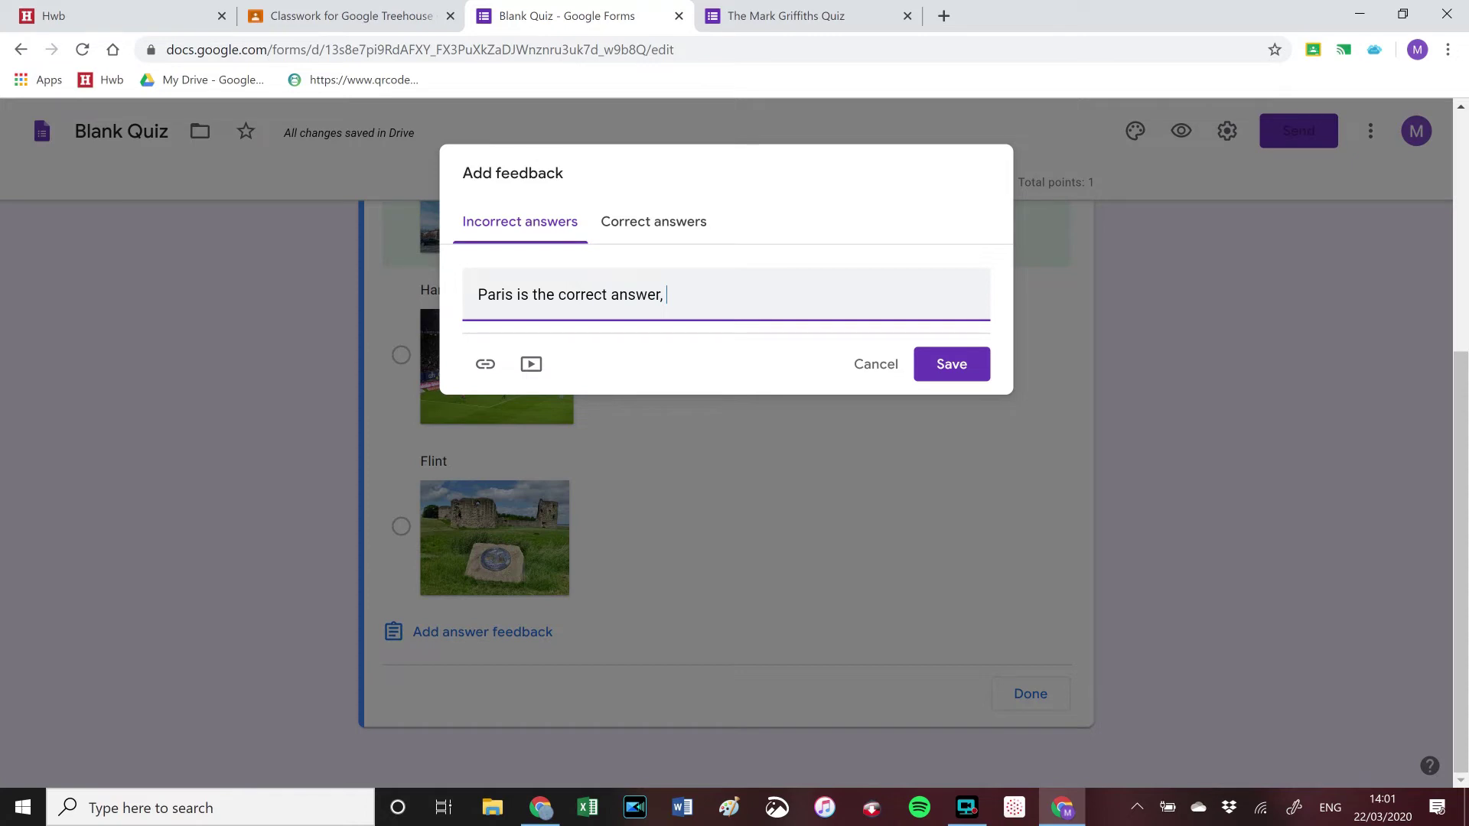
text( FLint is in Wales, Hamburg is in Germany.)
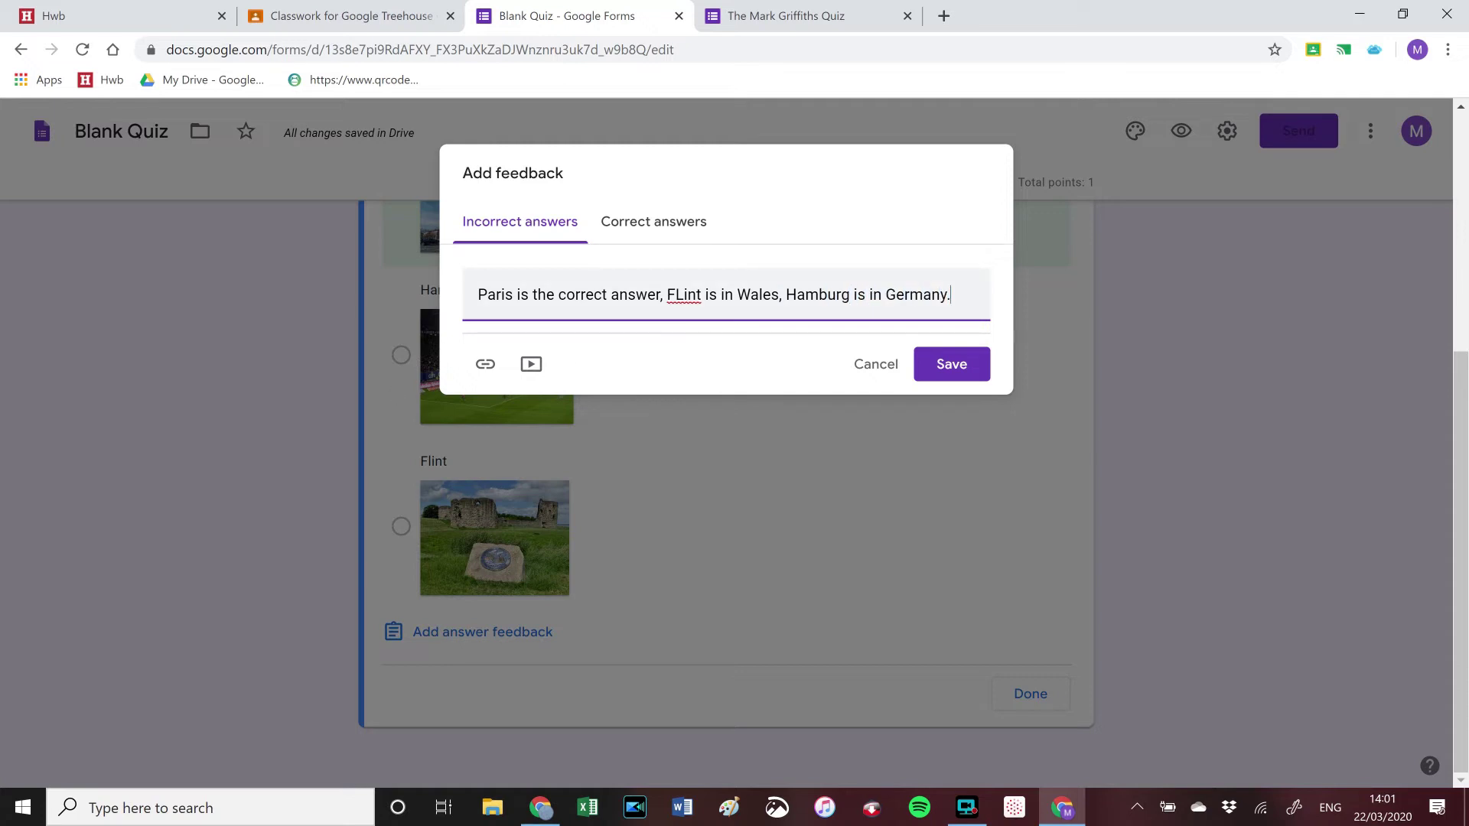
key(BackSpace)
text(l)
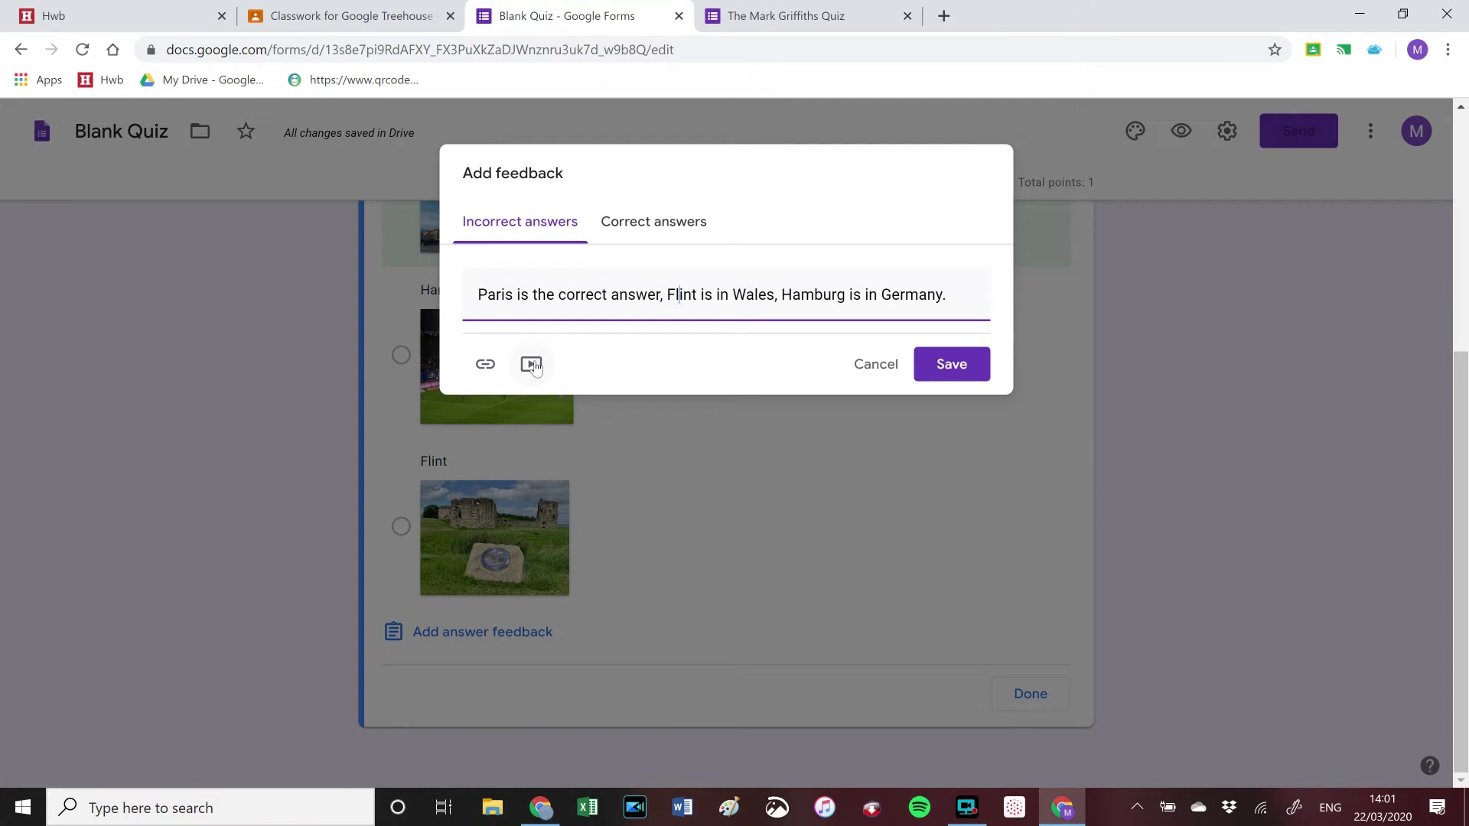
click(941, 366)
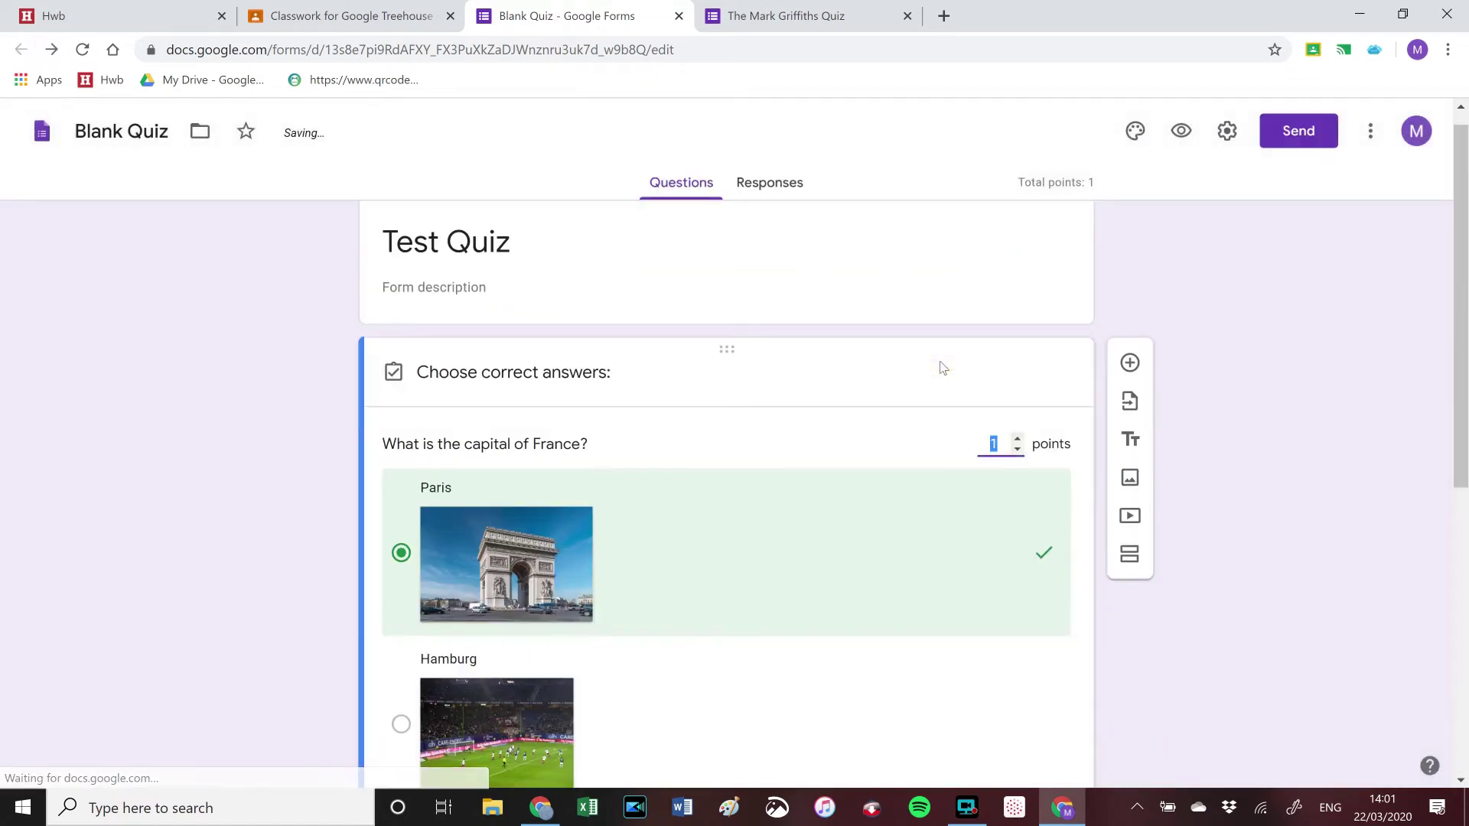
drag(1460, 238, 1455, 590)
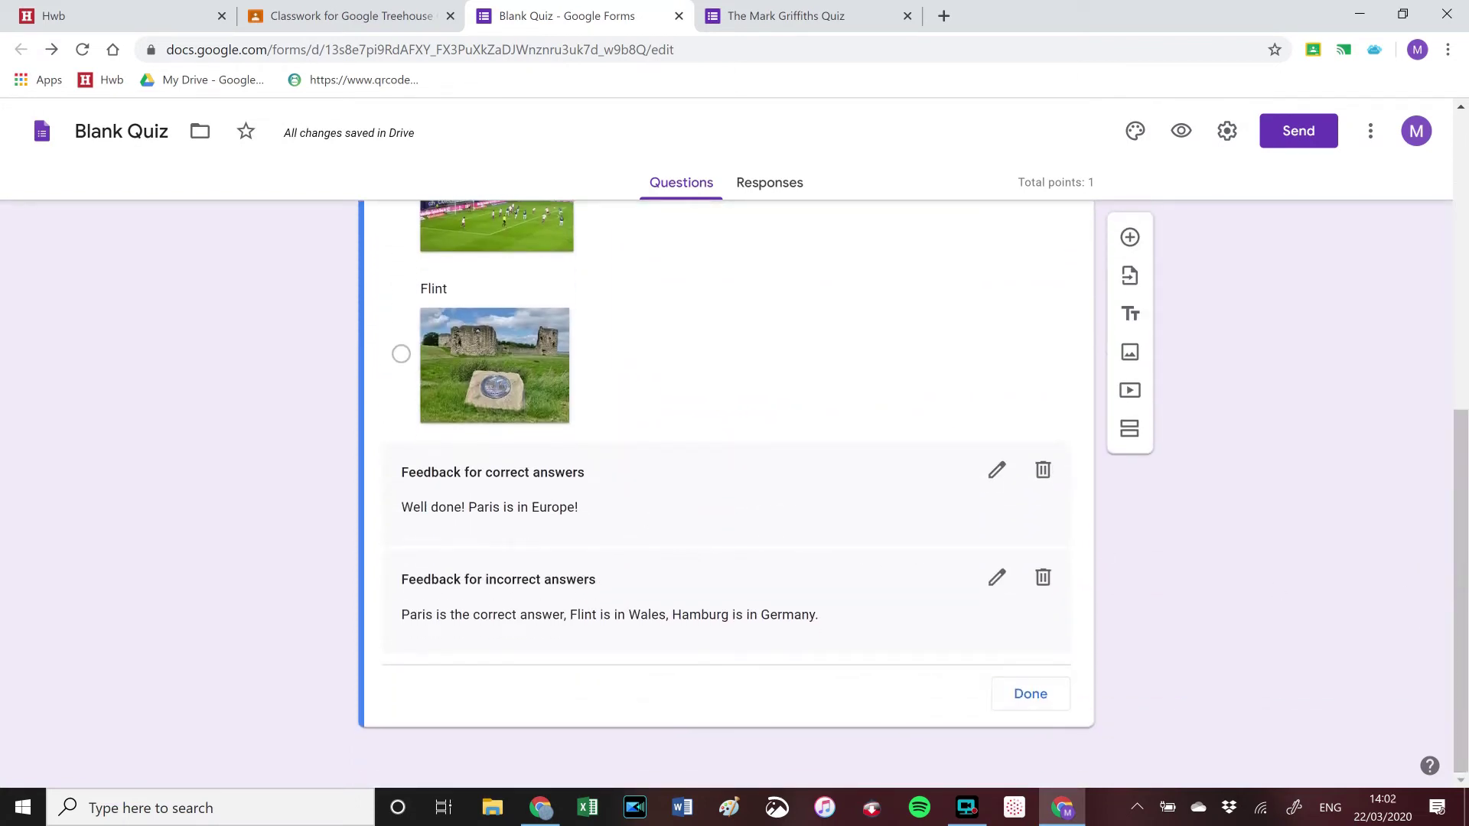
Step: Finish the France question's answer key and add a short-answer question reading "How many kings of England have been called Charles?"
click(1027, 702)
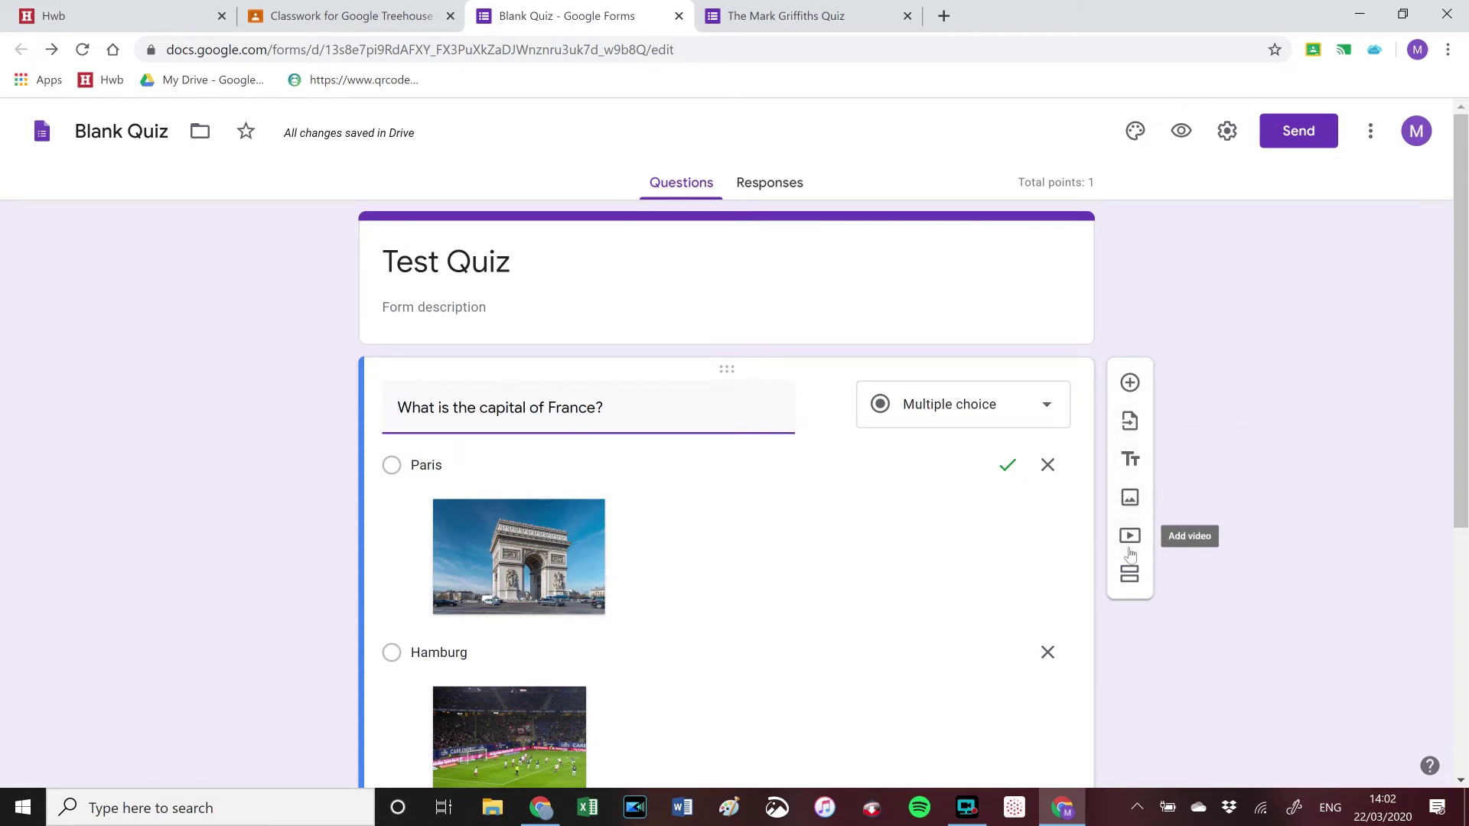
click(1130, 384)
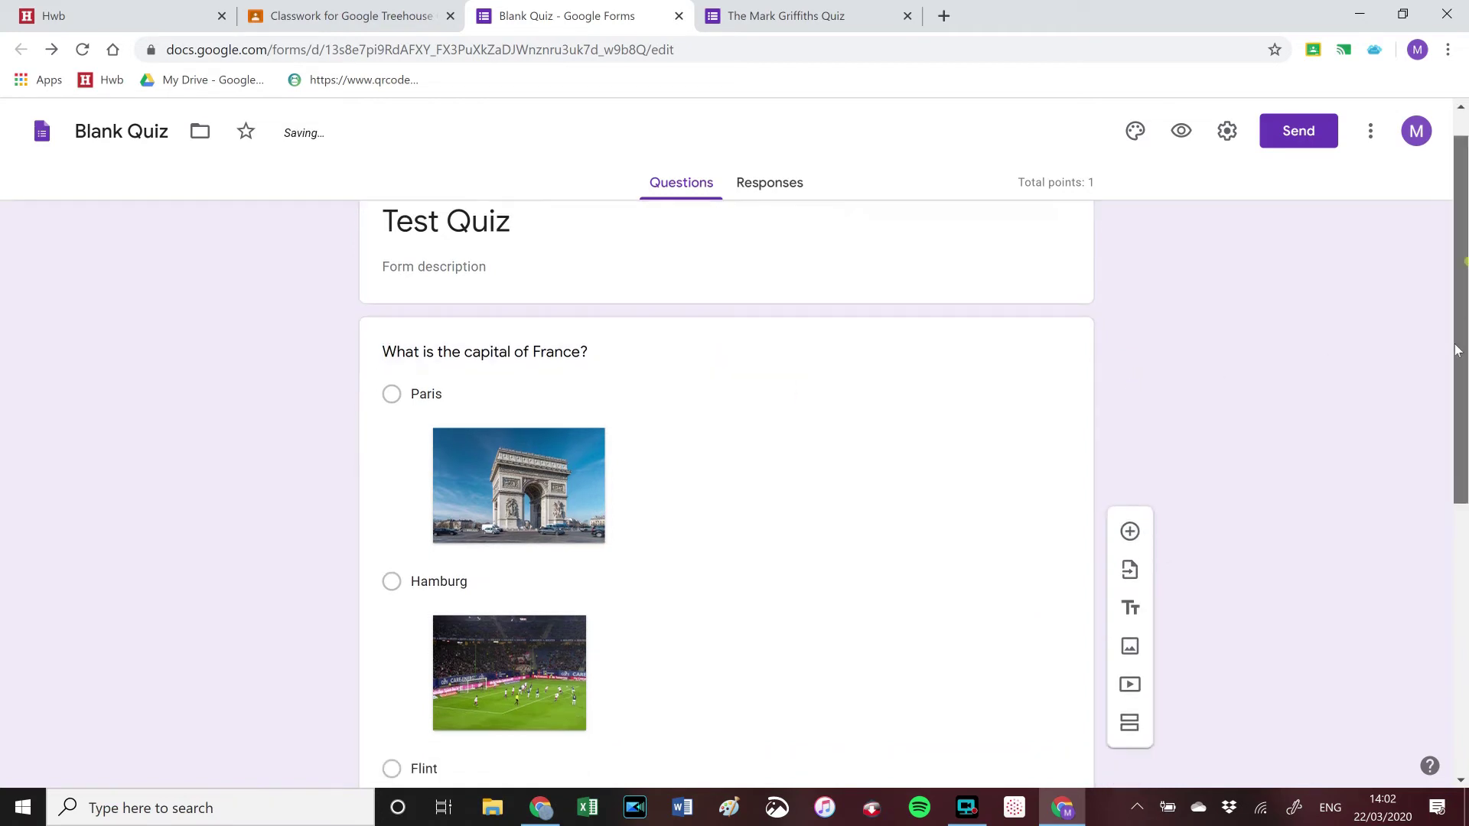
click(1029, 524)
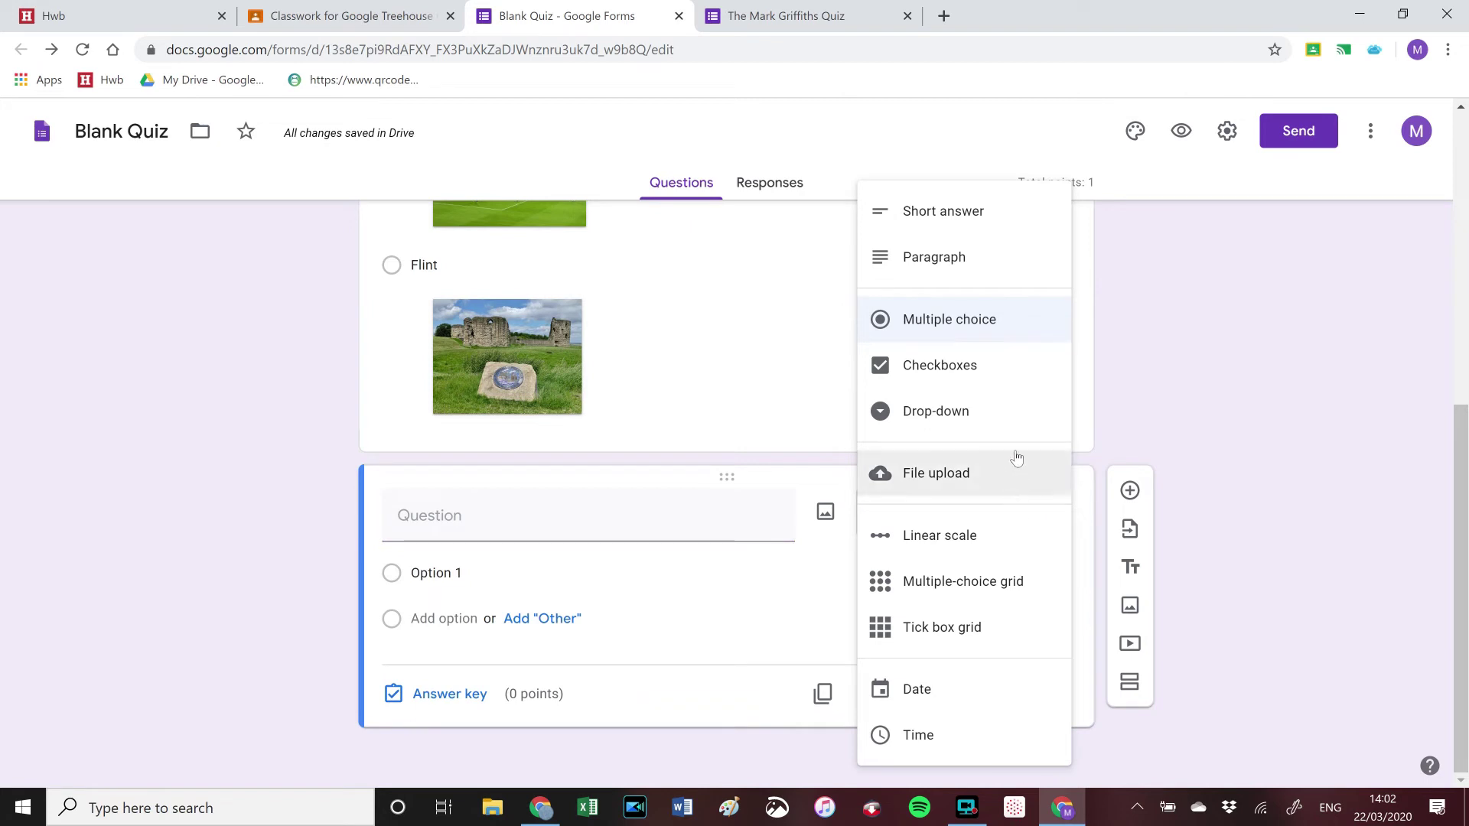
click(954, 225)
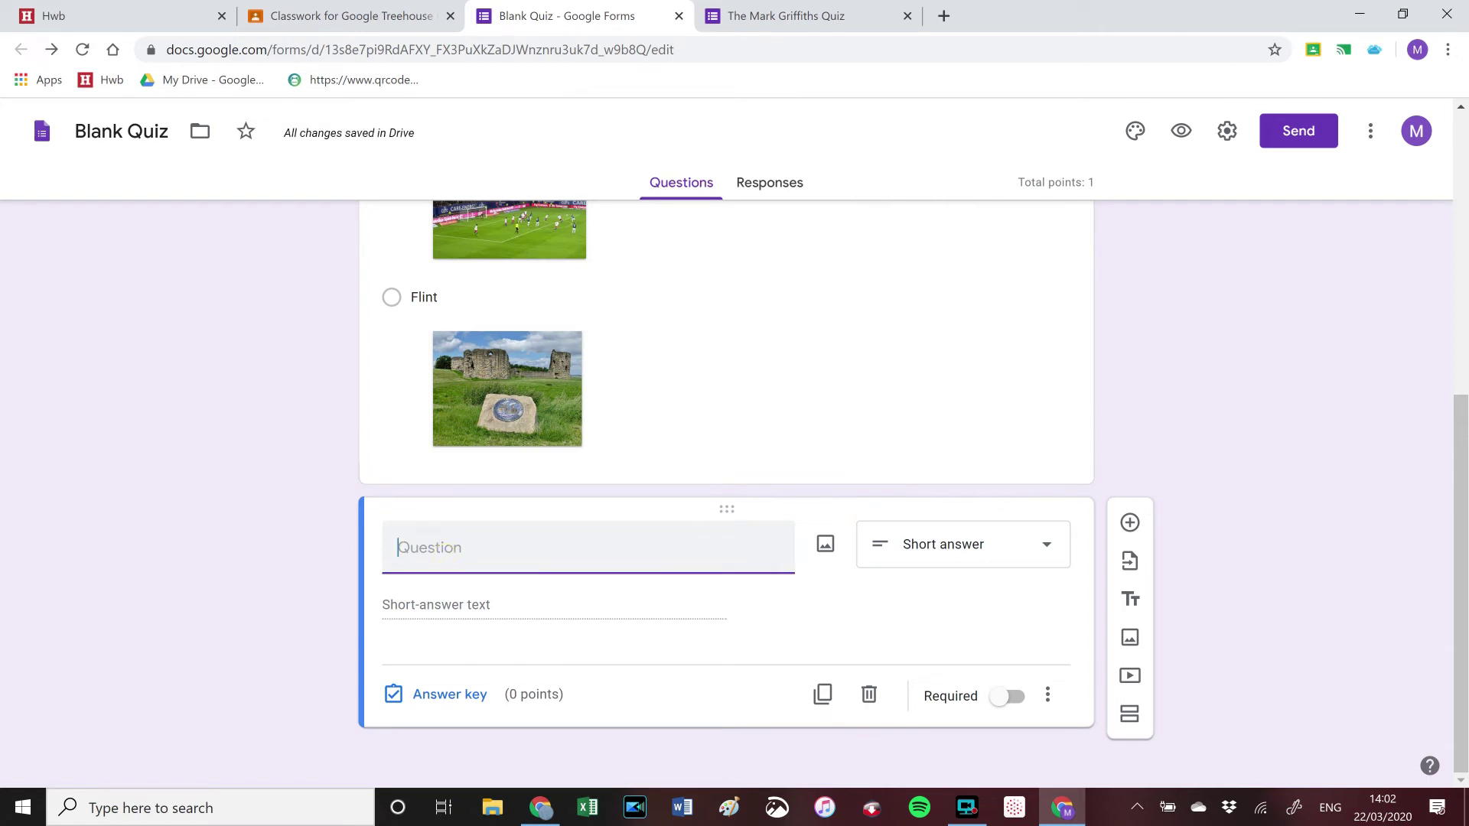
text(How many)
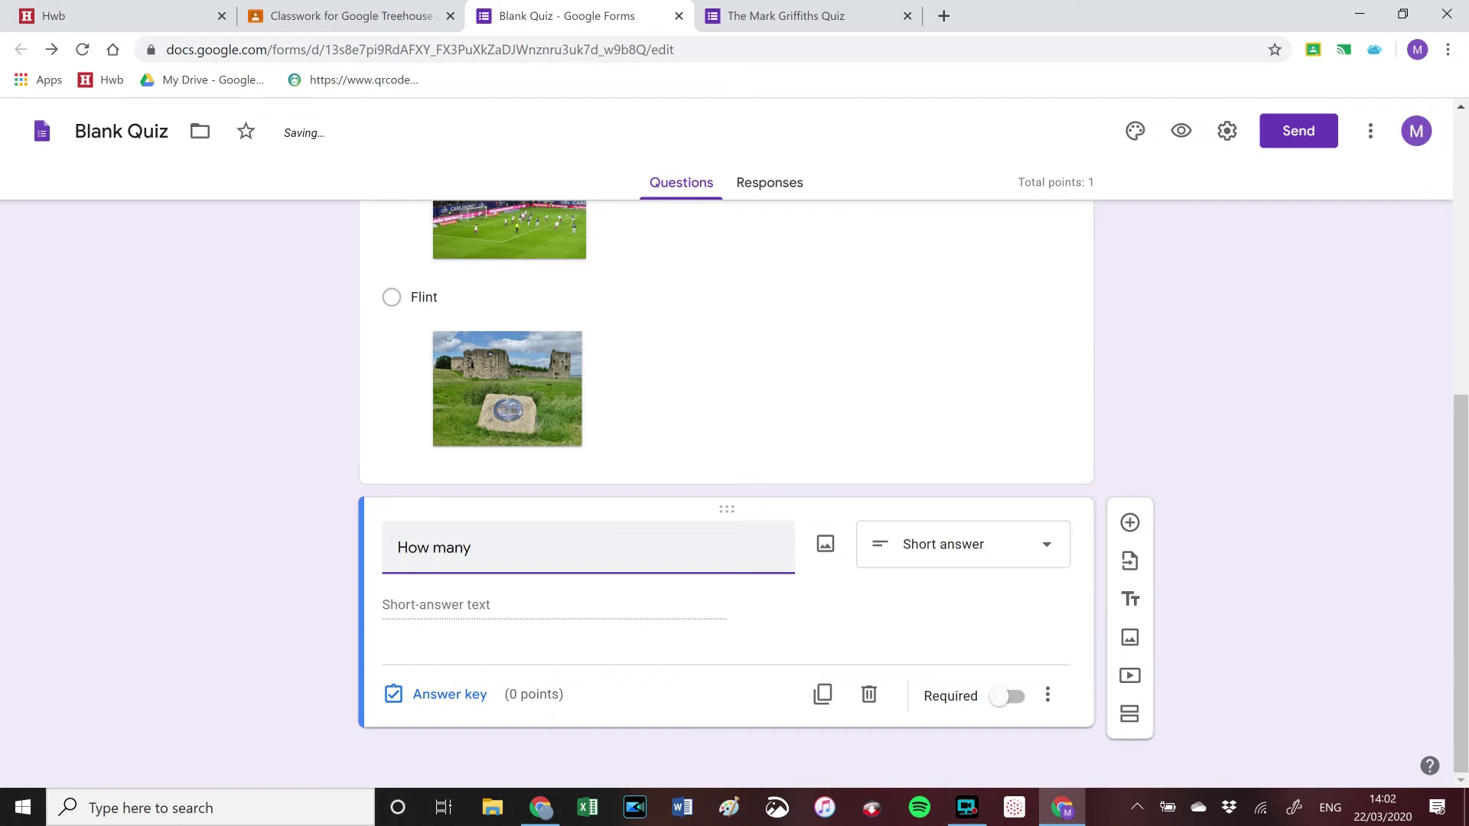
text( kings of England have been called Charles?)
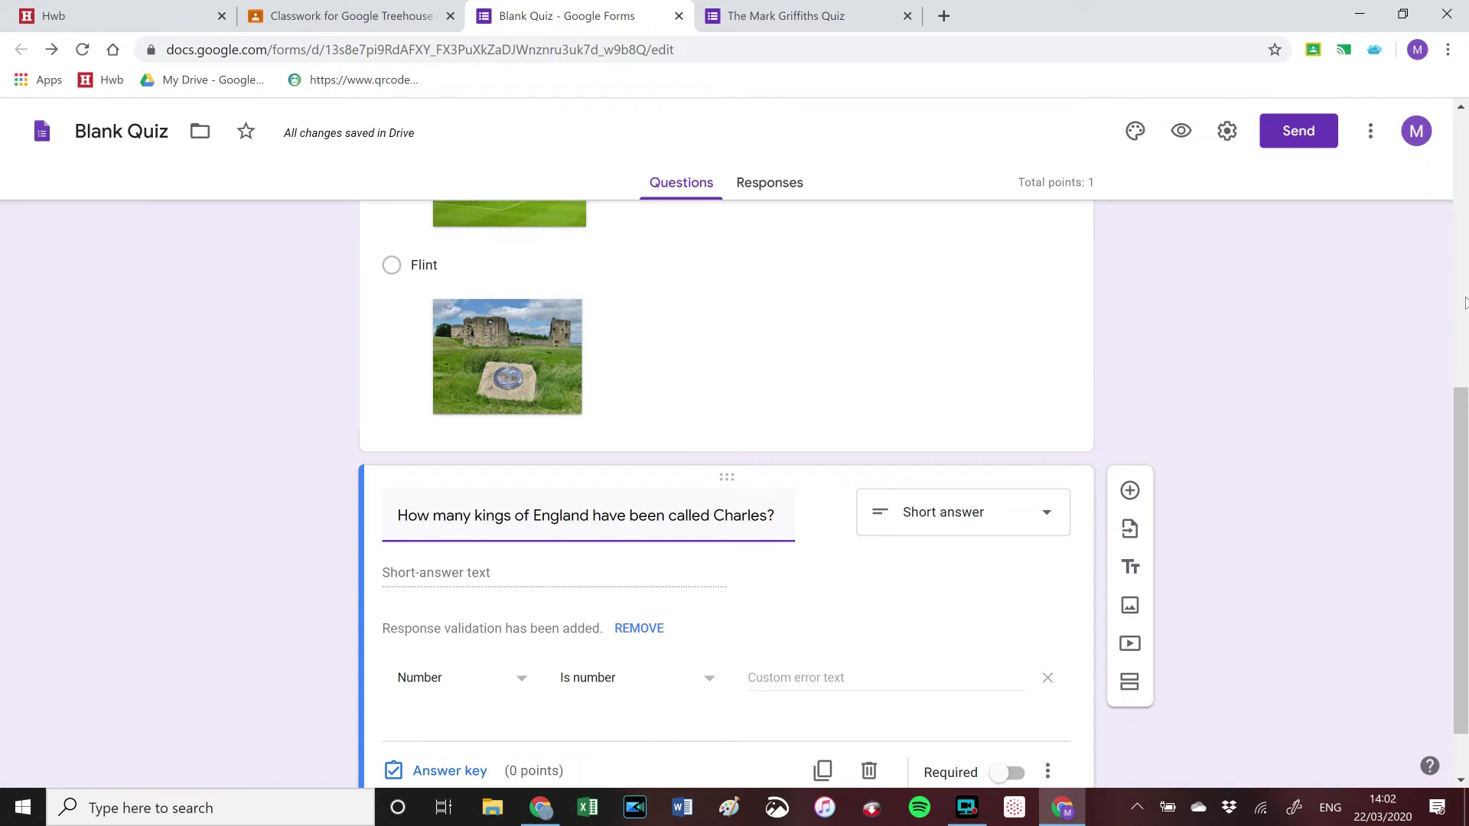
Step: In the Charles question's answer key, set the worth to 1 point and list "2" and "two" as correct answers
drag(1463, 408, 1465, 485)
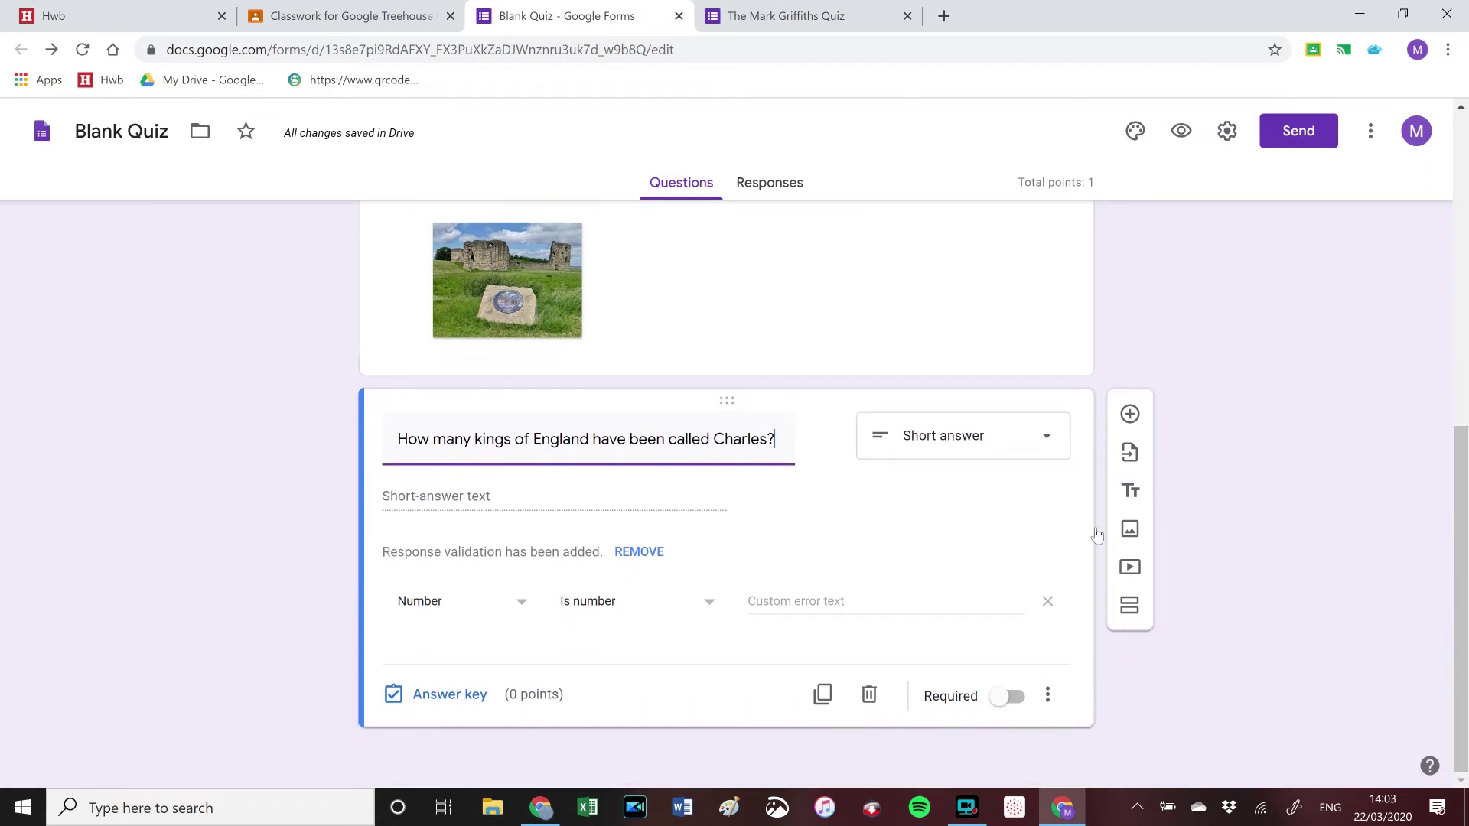
click(797, 601)
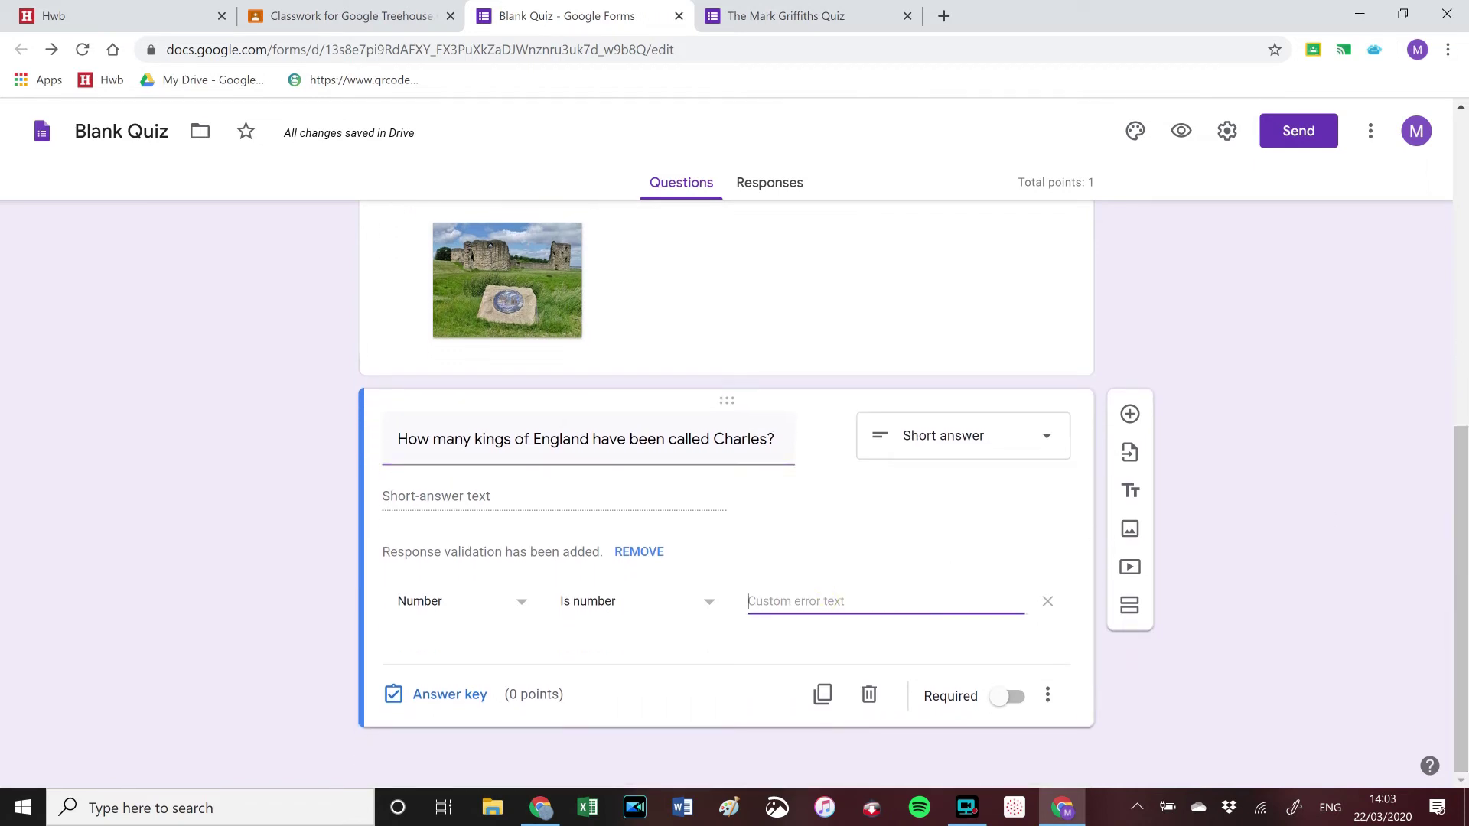
click(420, 703)
click(1017, 491)
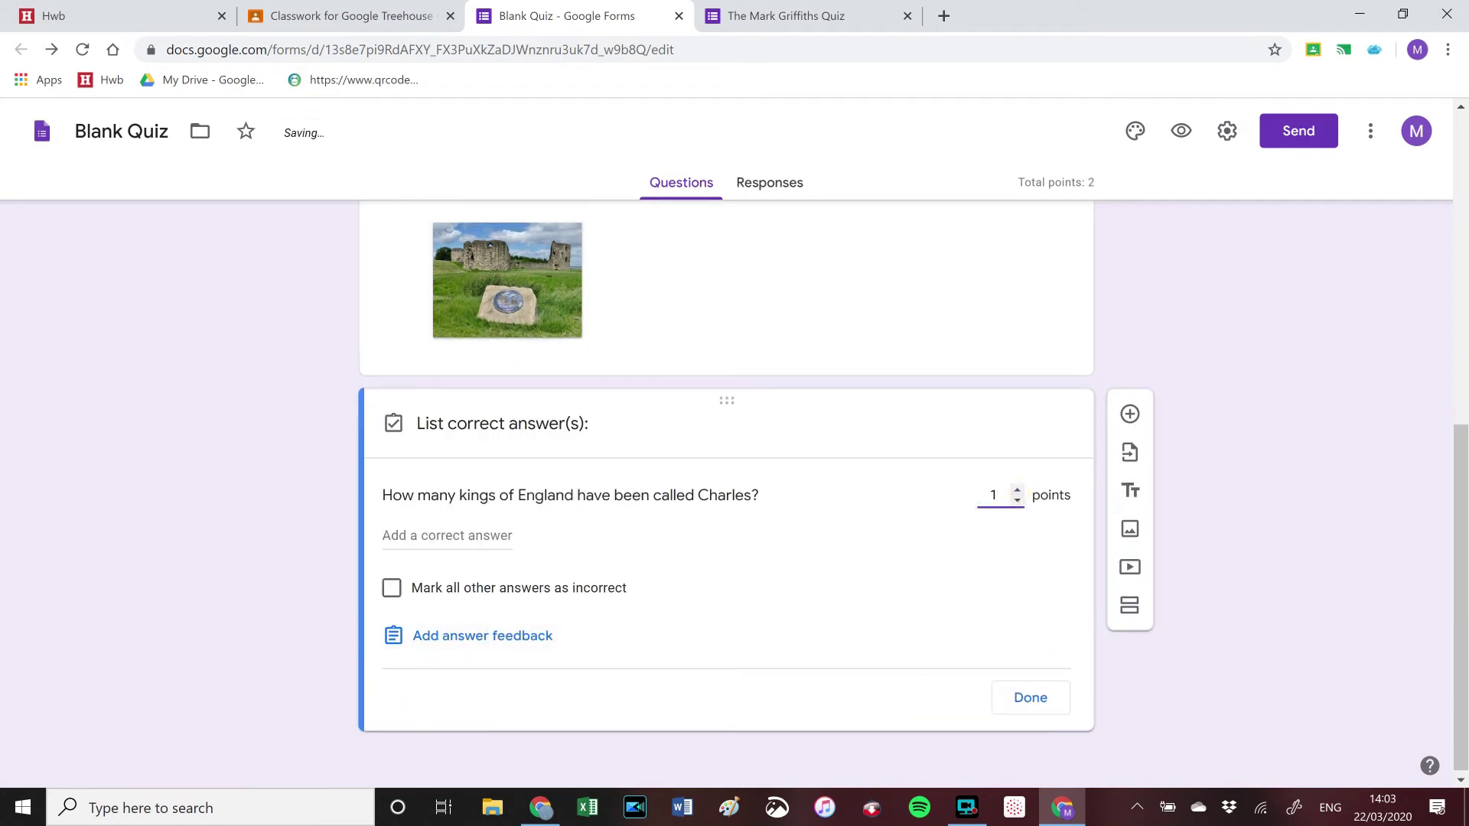
click(475, 539)
text(2)
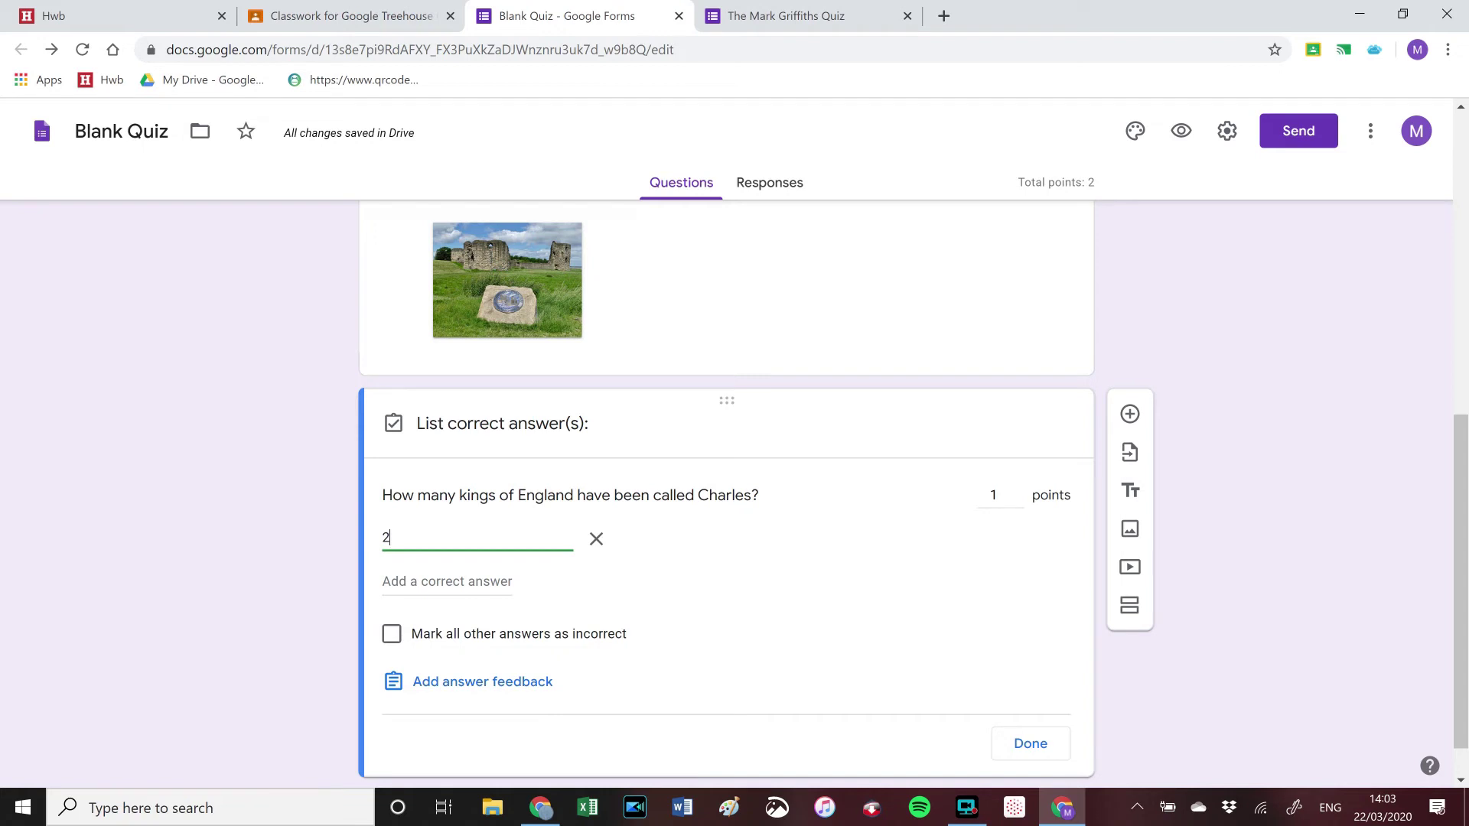
key(Return)
text(two)
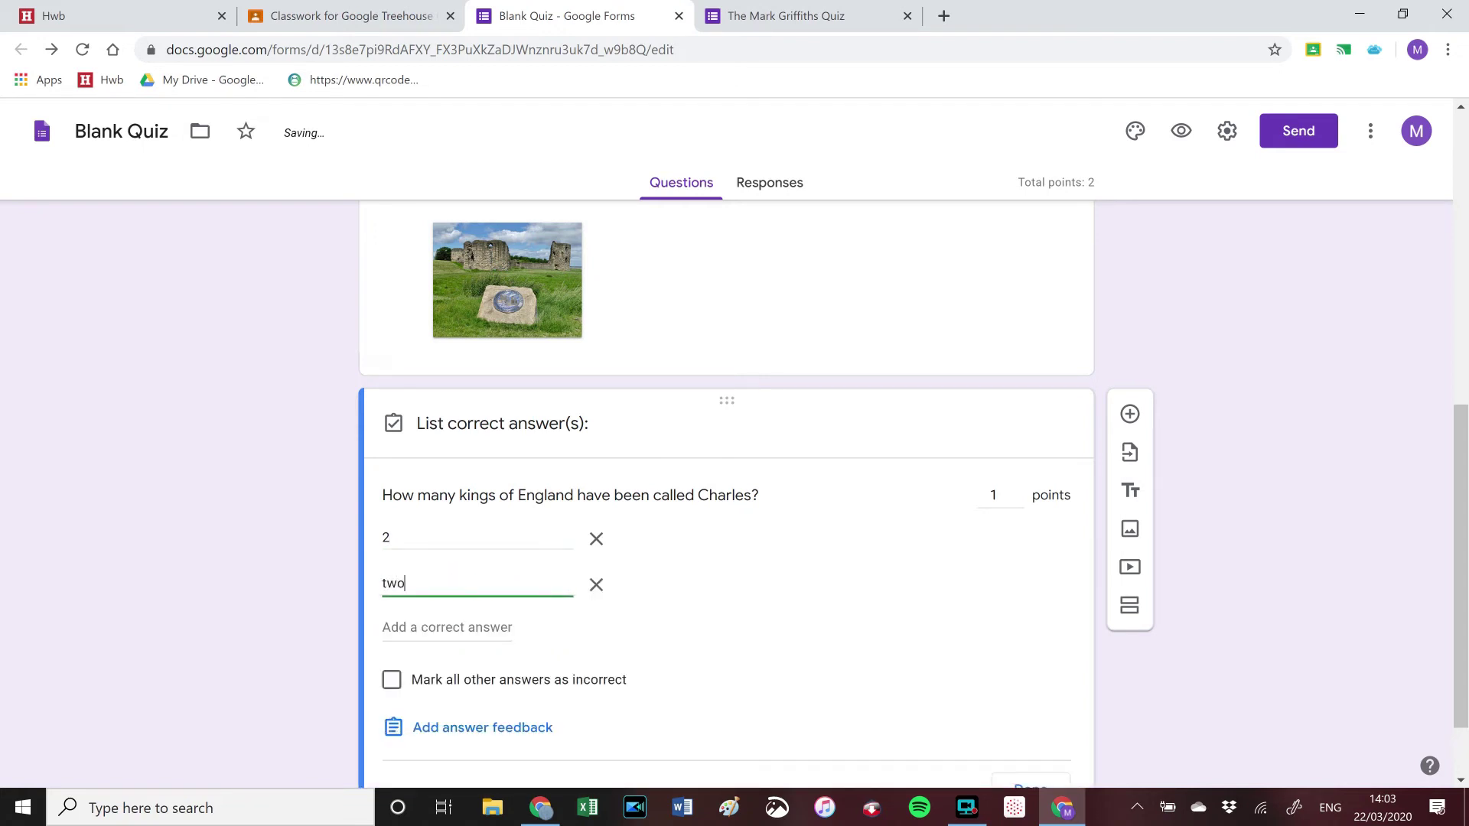
Step: Add "There have been 2 kings of England called Charles" as a third correct answer and finish the answer key
key(Return)
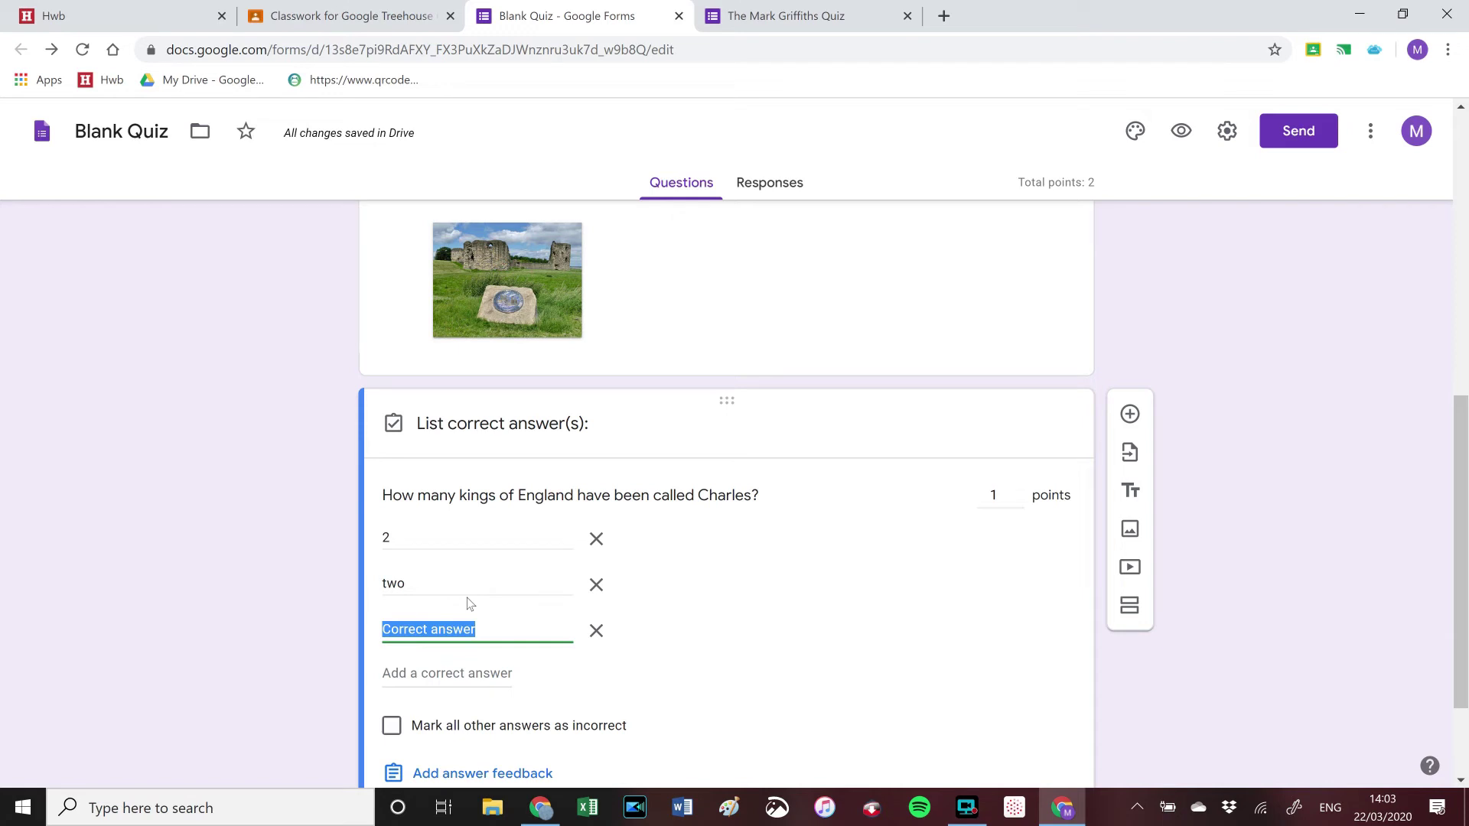
text(There )
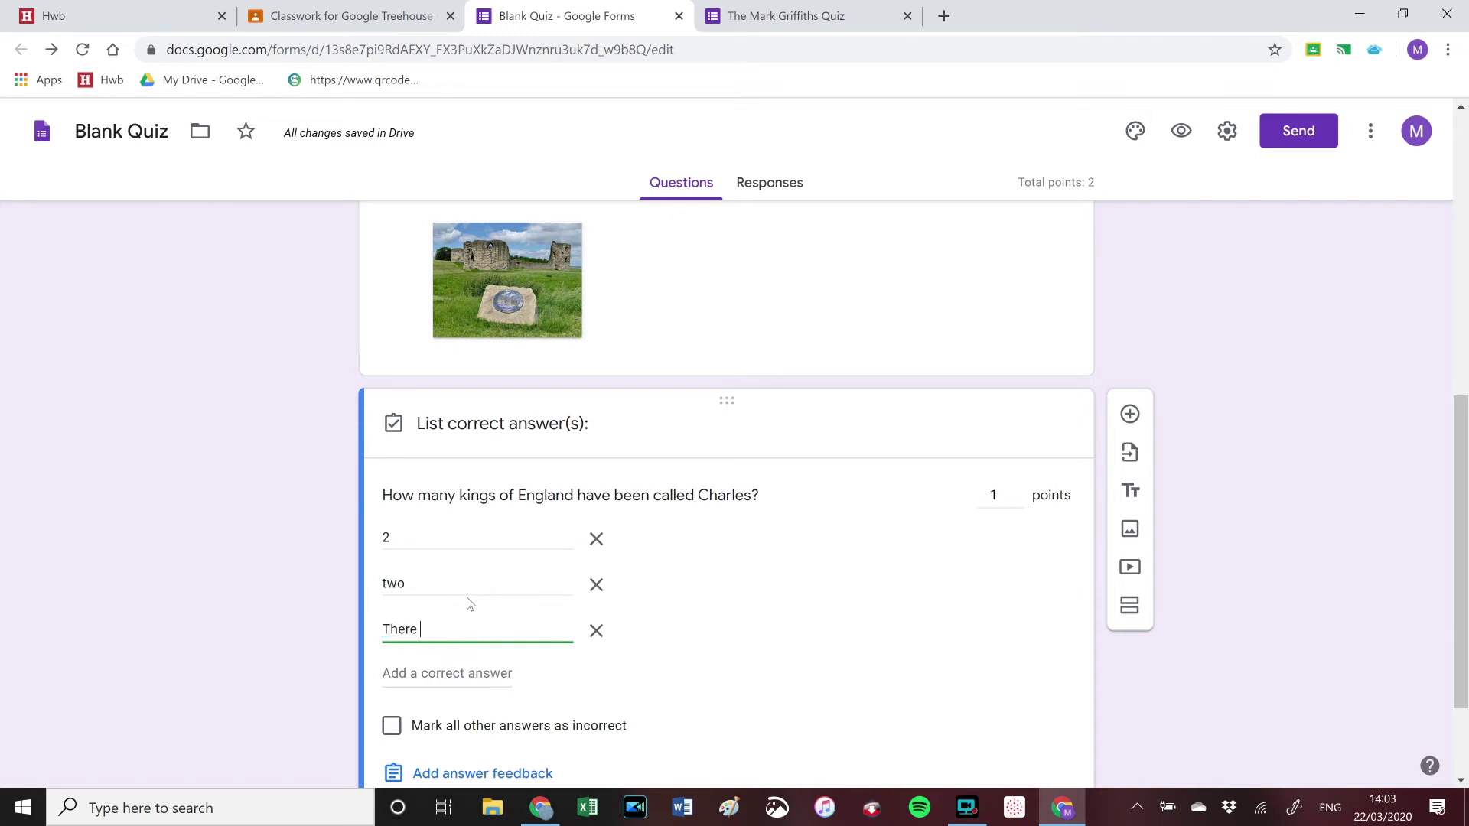
text(have been 2 kings of England ca)
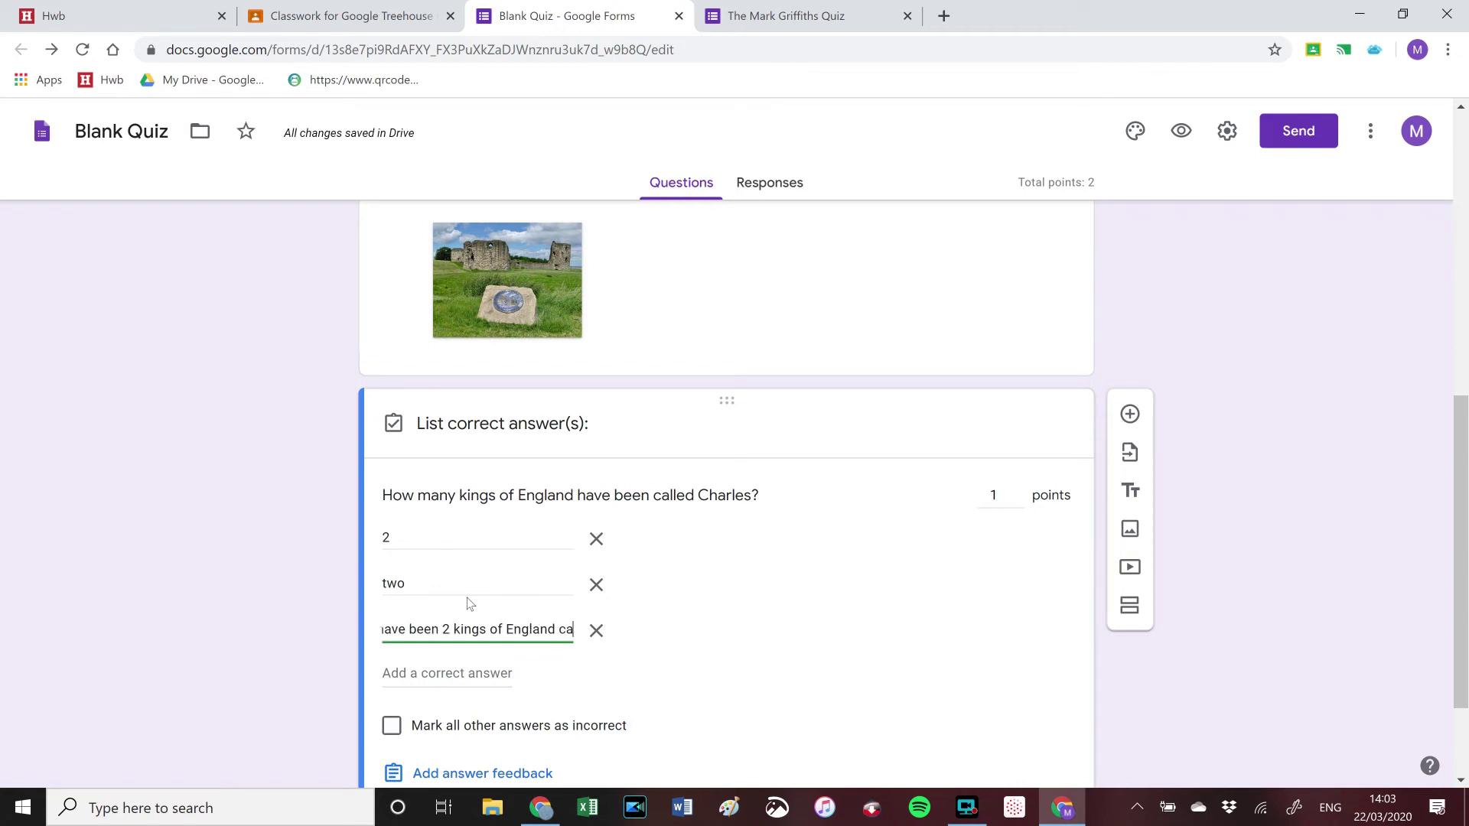
text(led Charles)
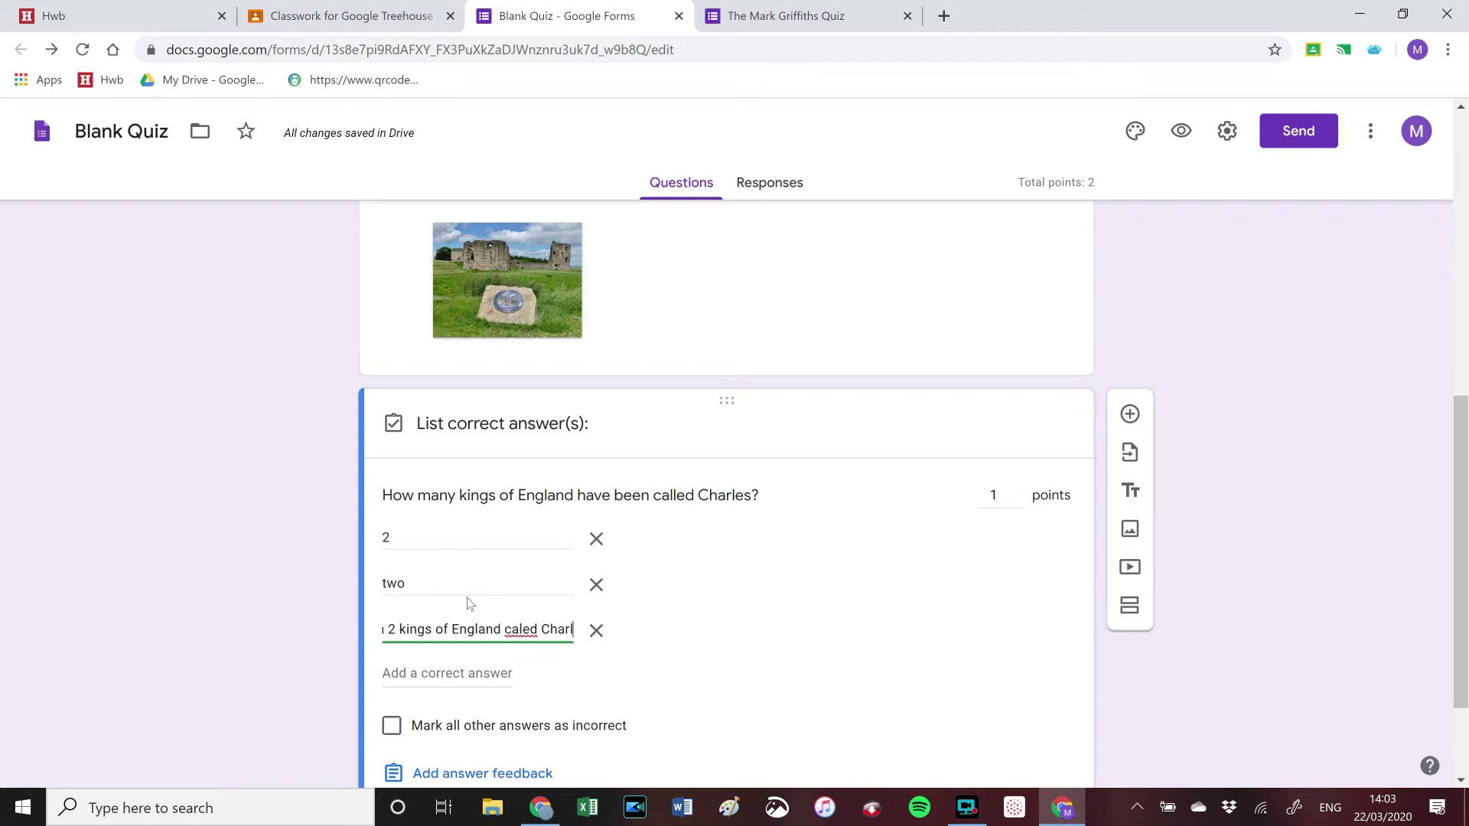
key(Left)
key(Left)
key(Left)
key(Left)
key(Left)
key(Left)
key(Left)
key(Left)
key(Left)
key(Left)
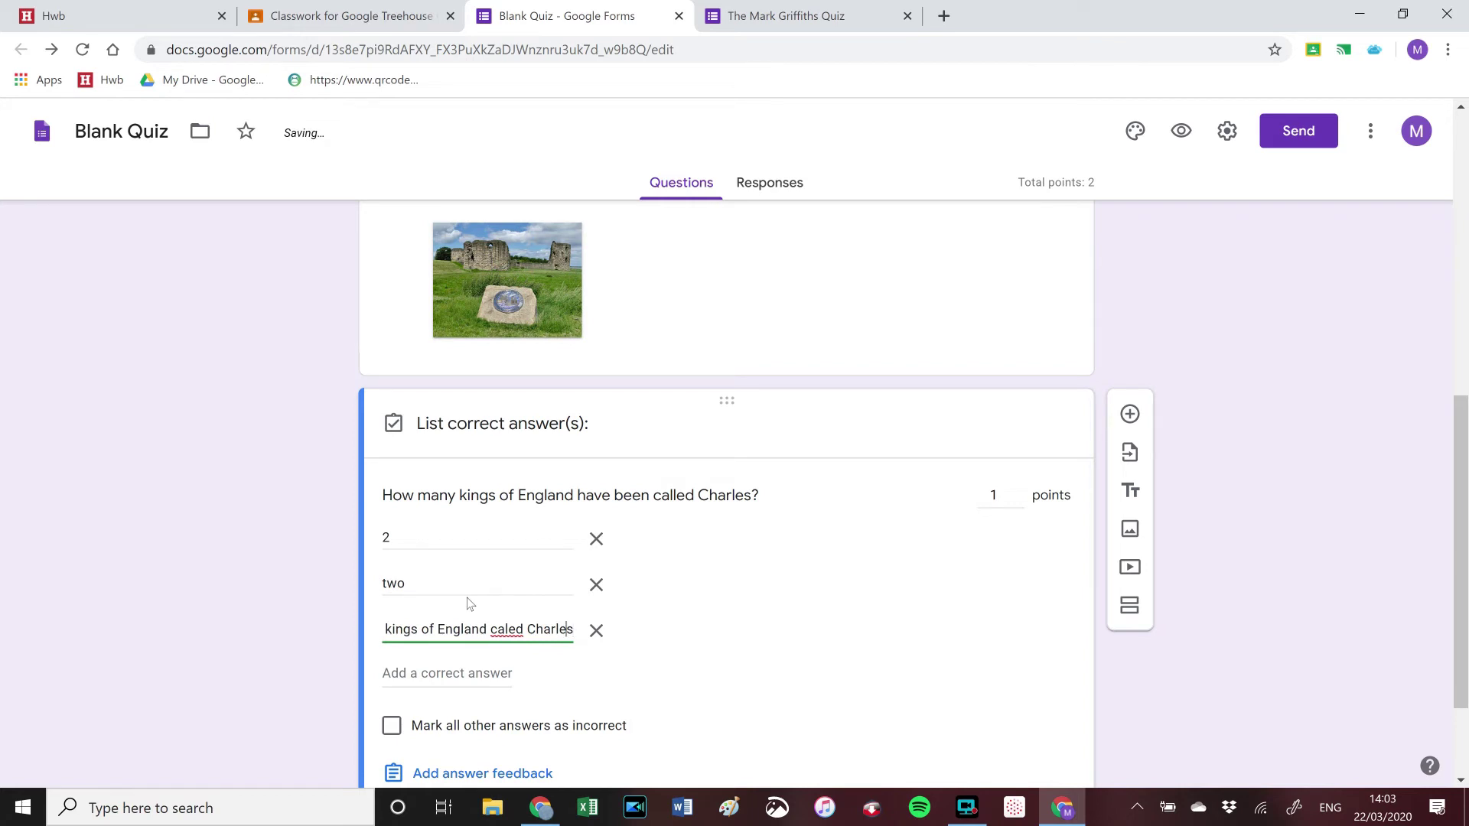
text(l)
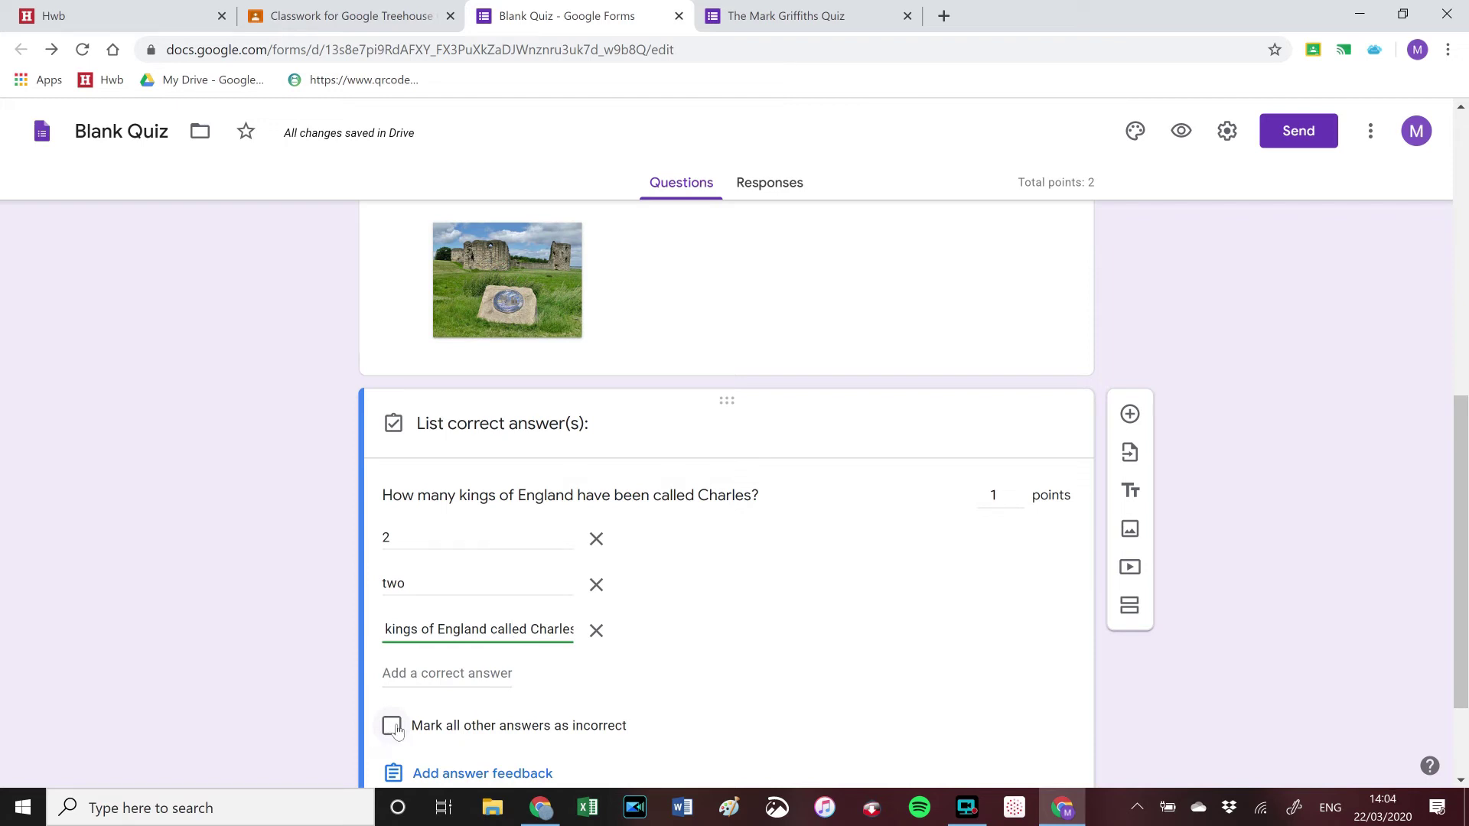
drag(1462, 456, 1463, 547)
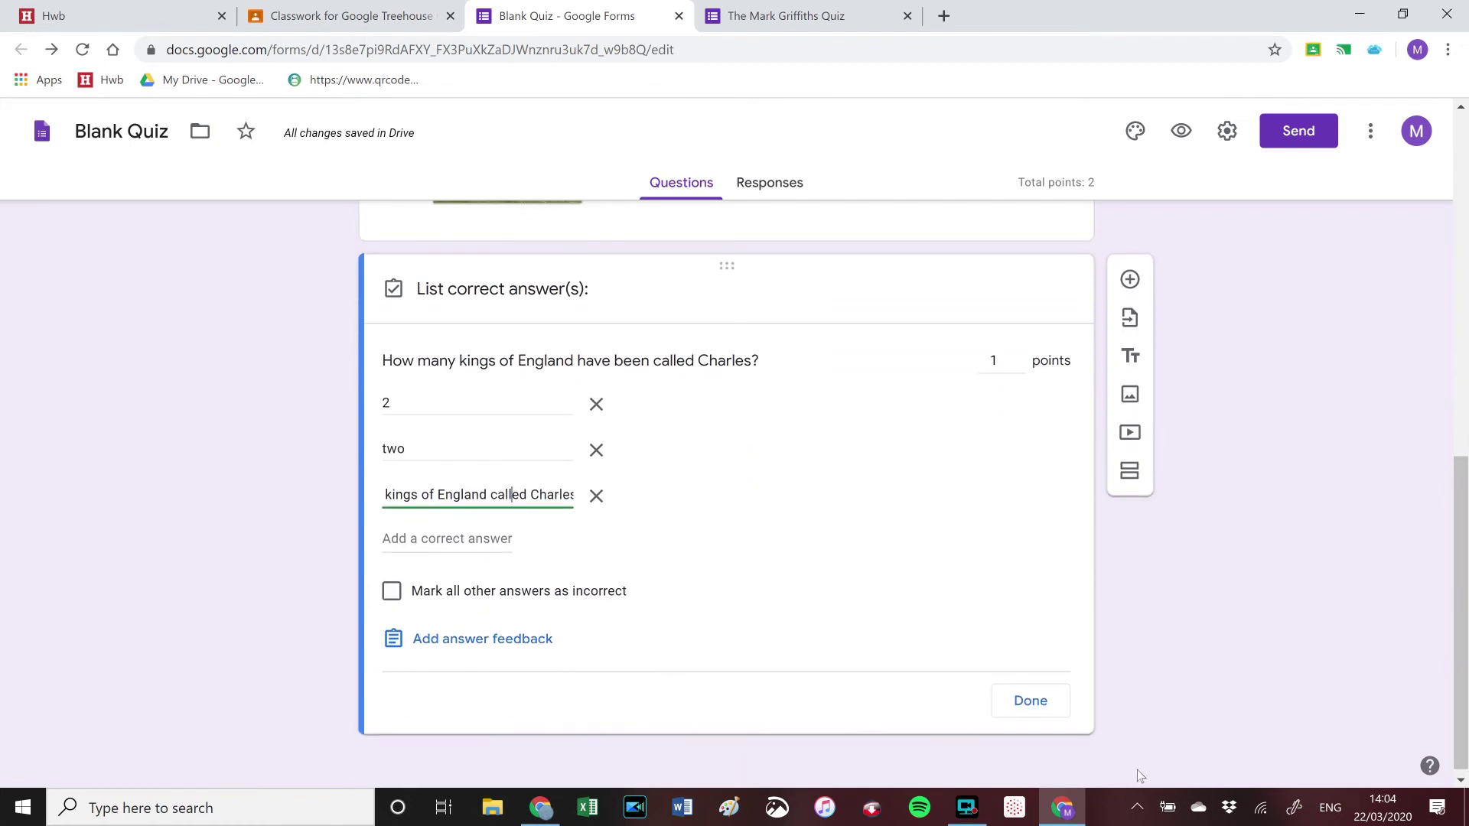
click(1025, 708)
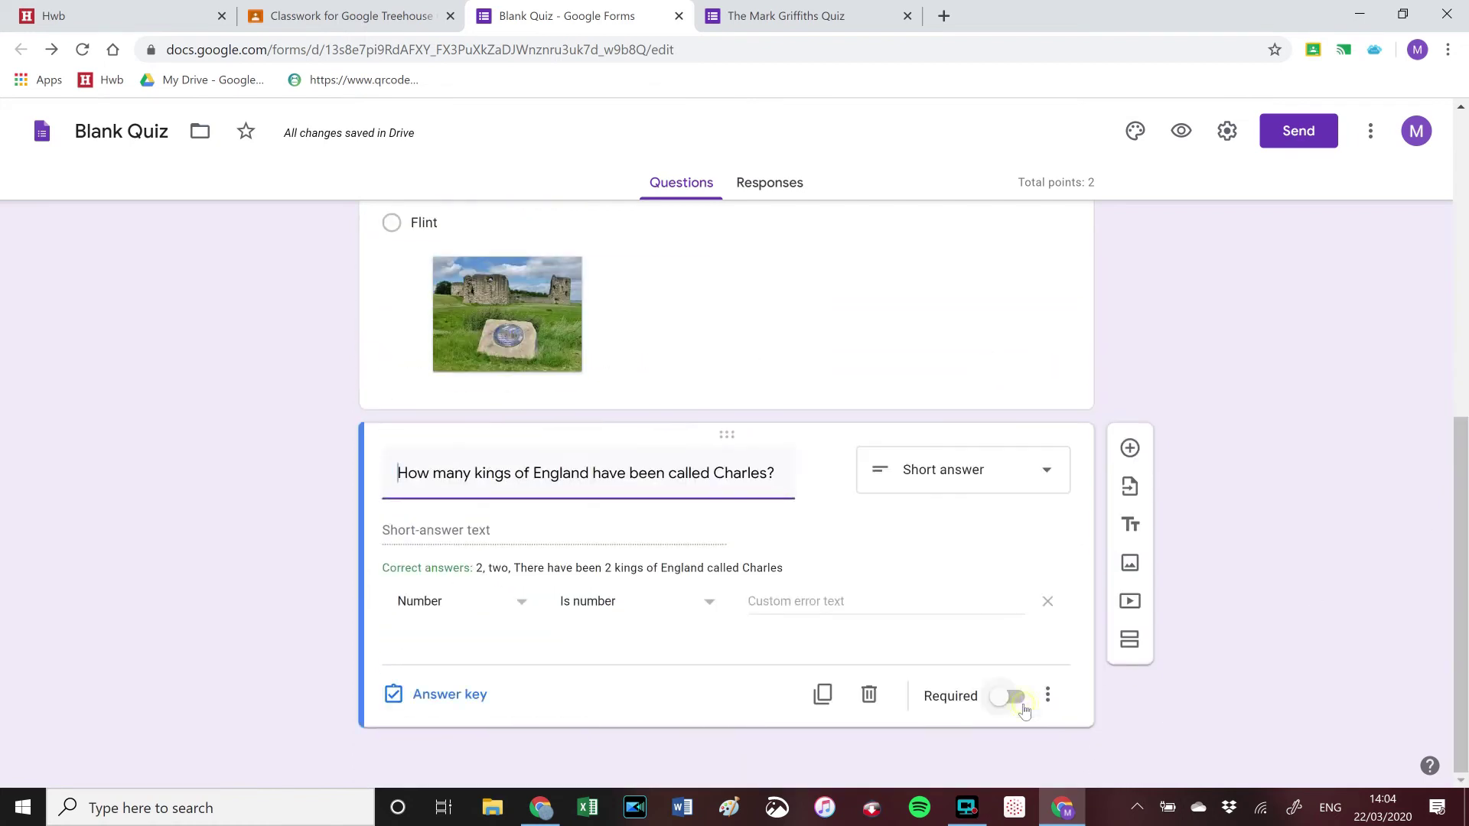
Step: Keep the Charles question's response validation on Number and give it the custom error text "It's got to be a number"
click(515, 609)
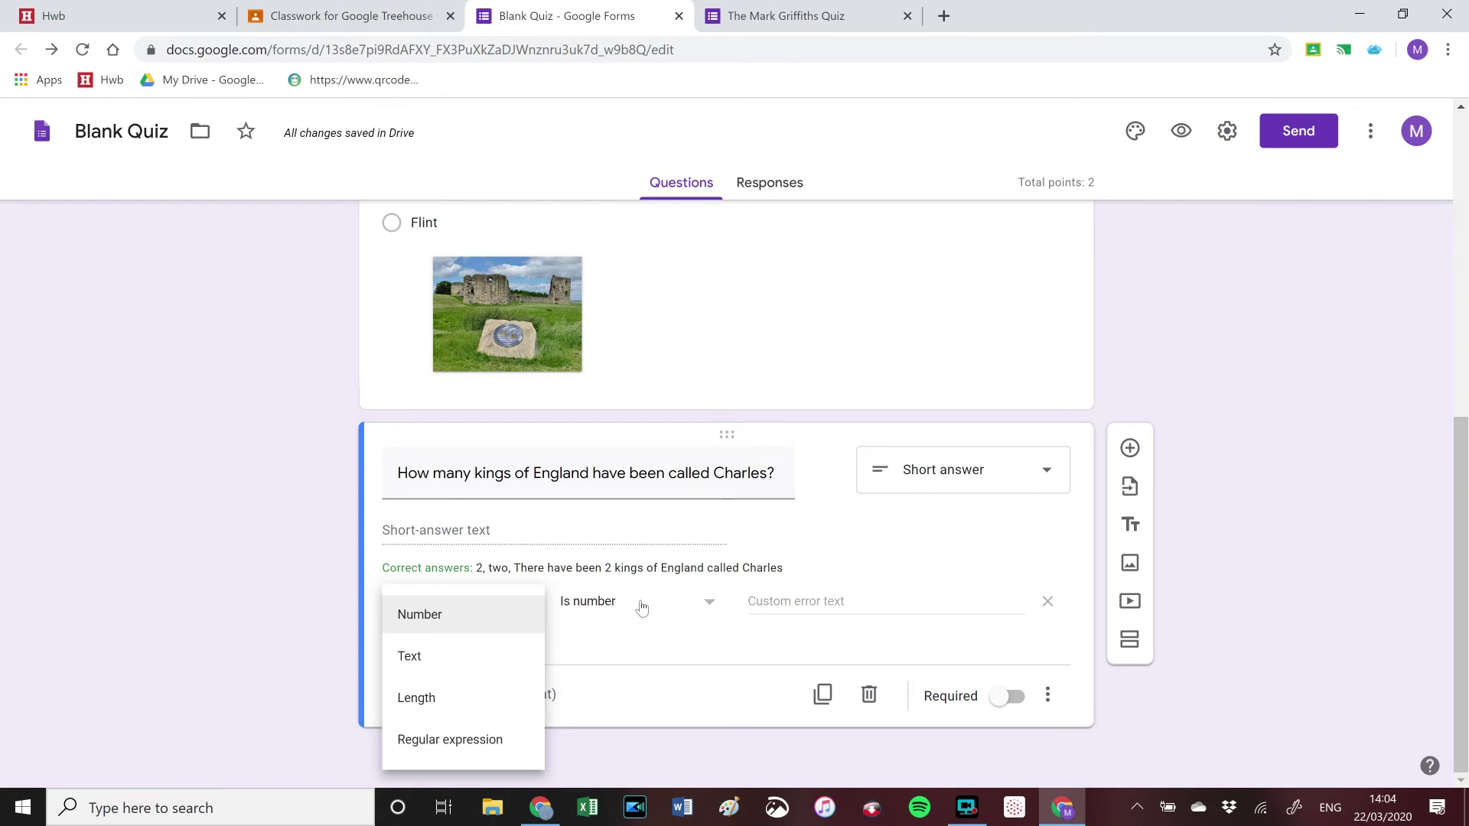
key(Return)
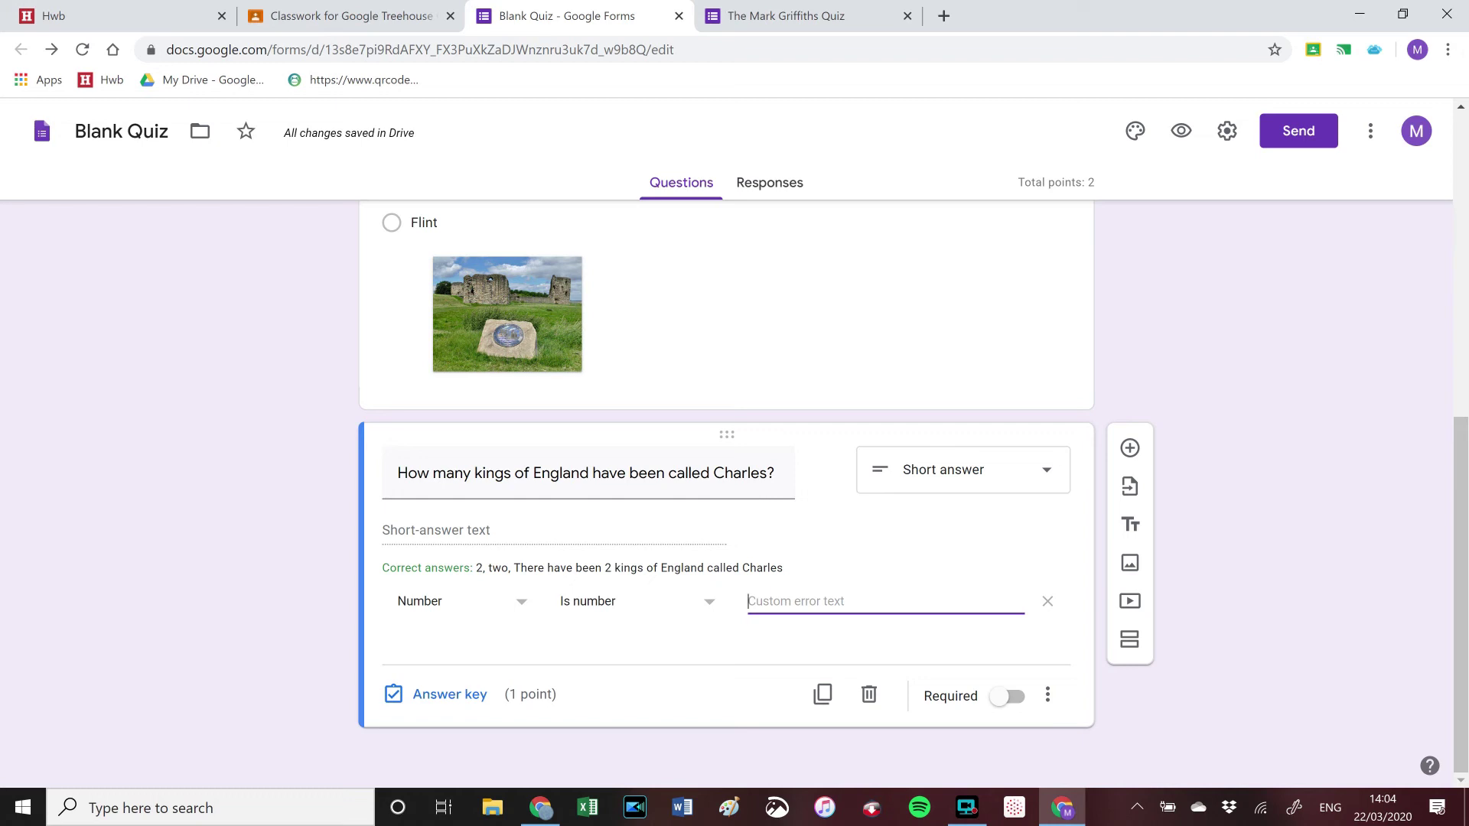
text(It's got to be a number)
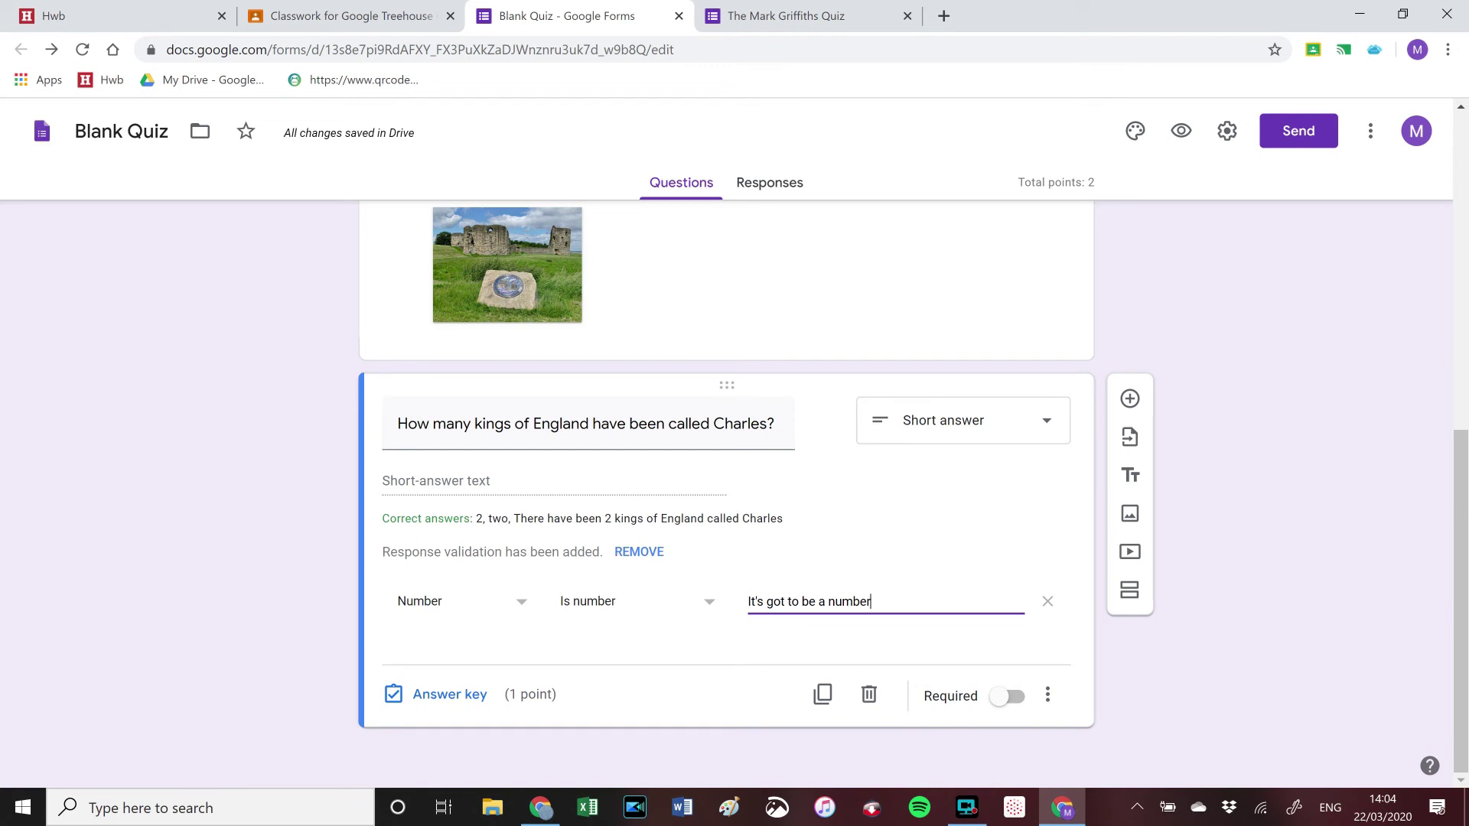
click(520, 608)
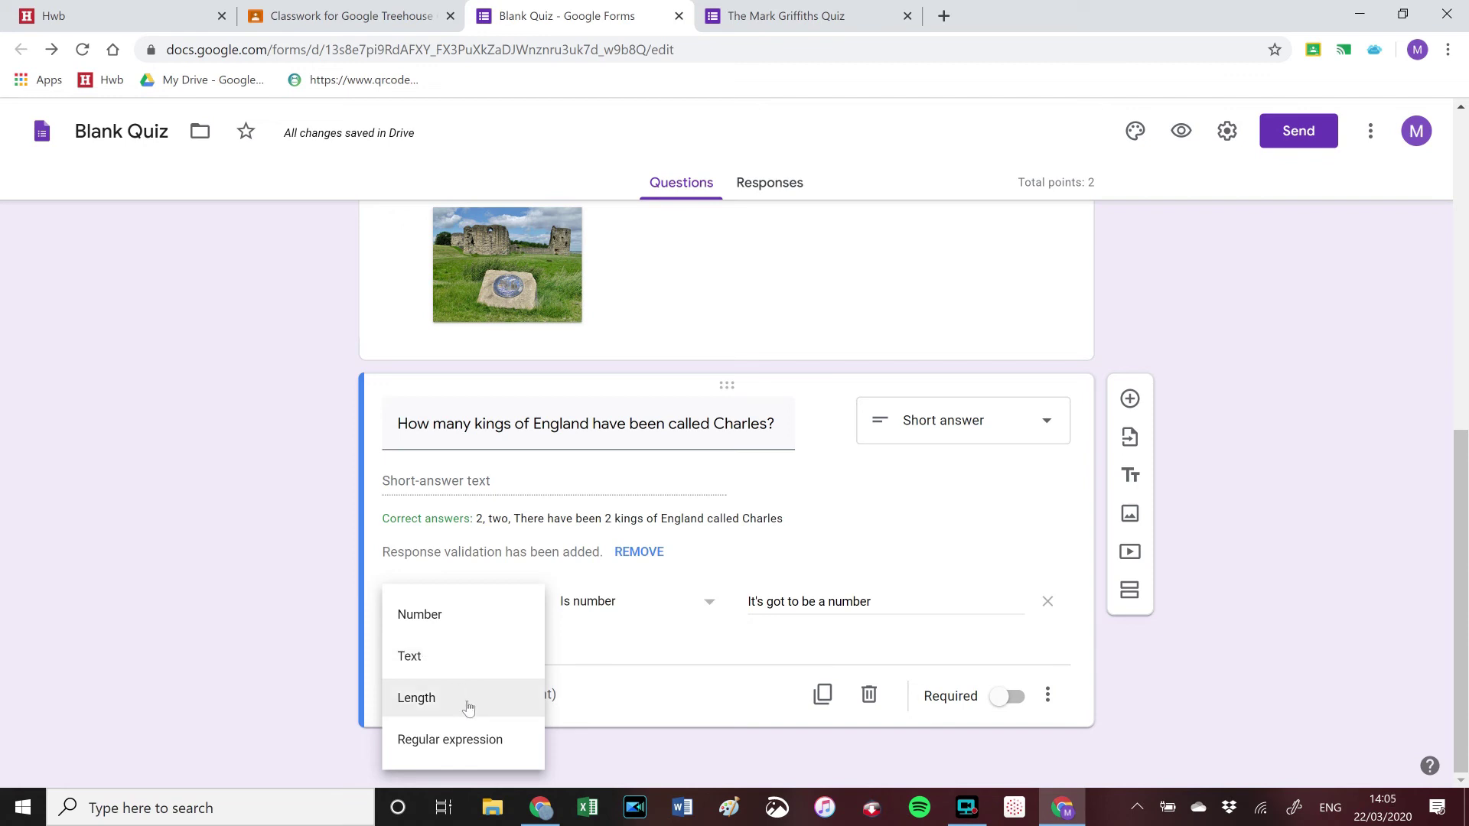
click(609, 632)
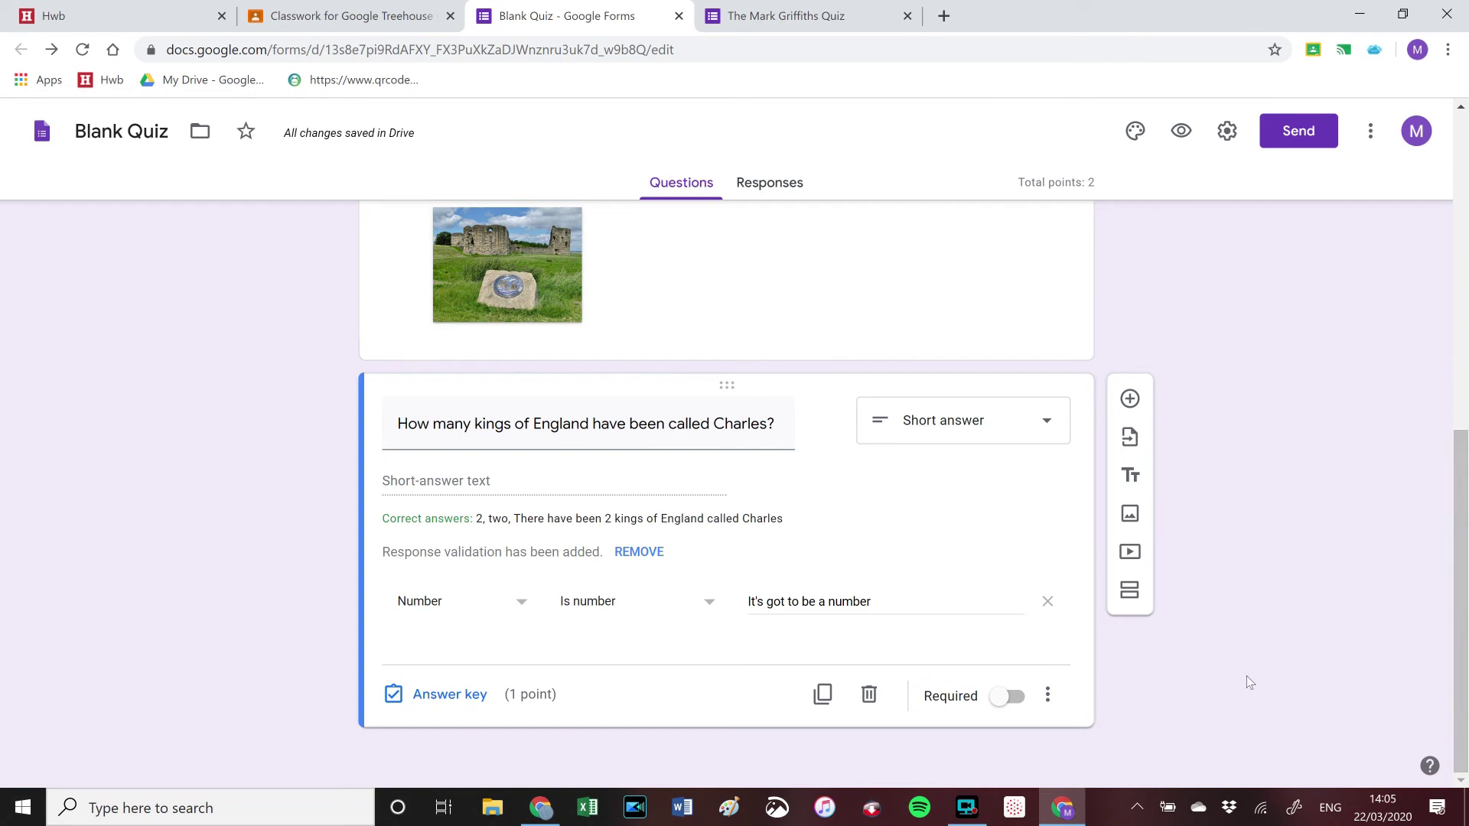
Step: Add a drop-down question reading "What is the biggest mountain in Wales?"
click(1130, 400)
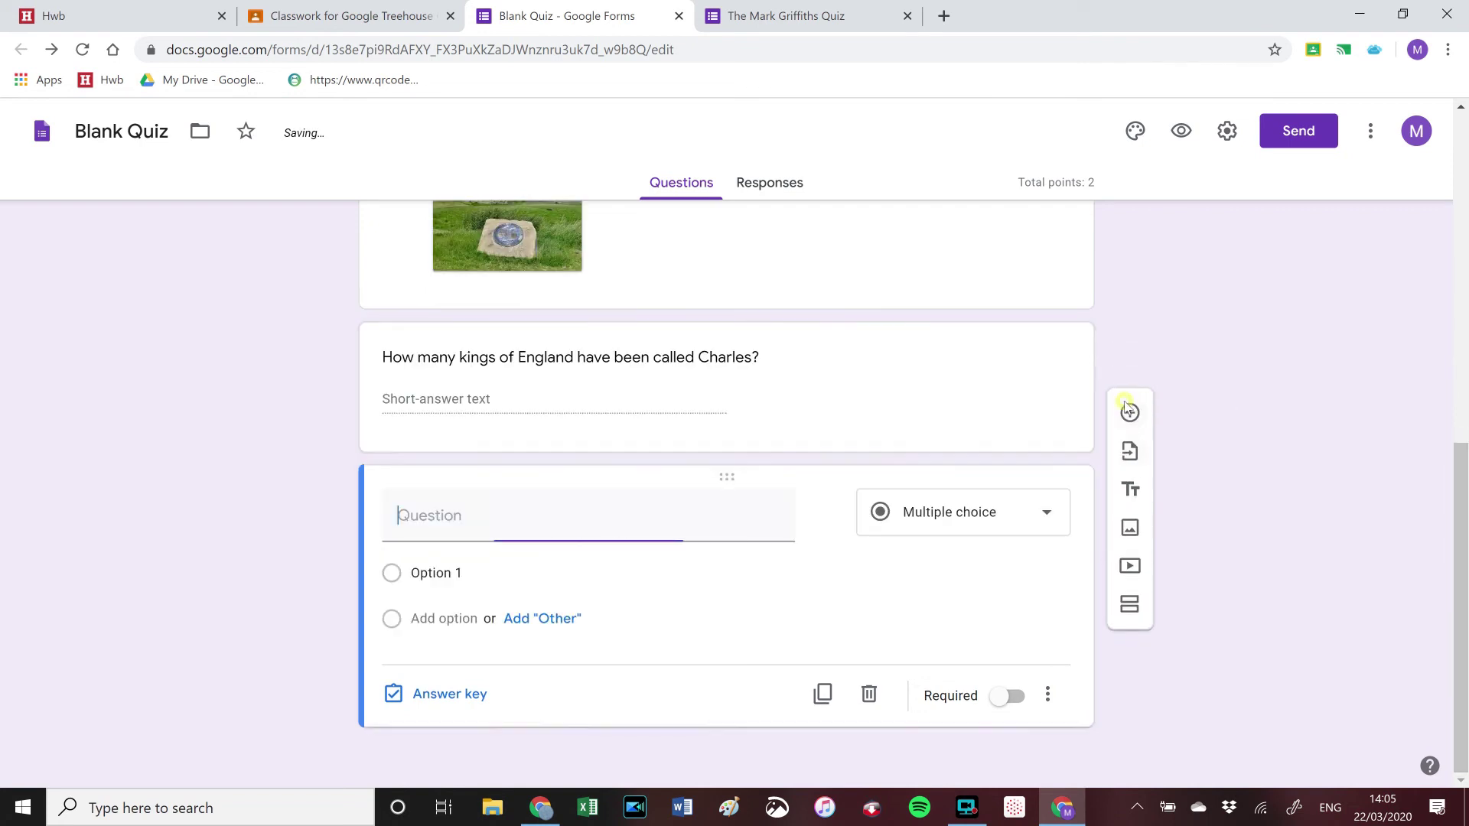
click(935, 517)
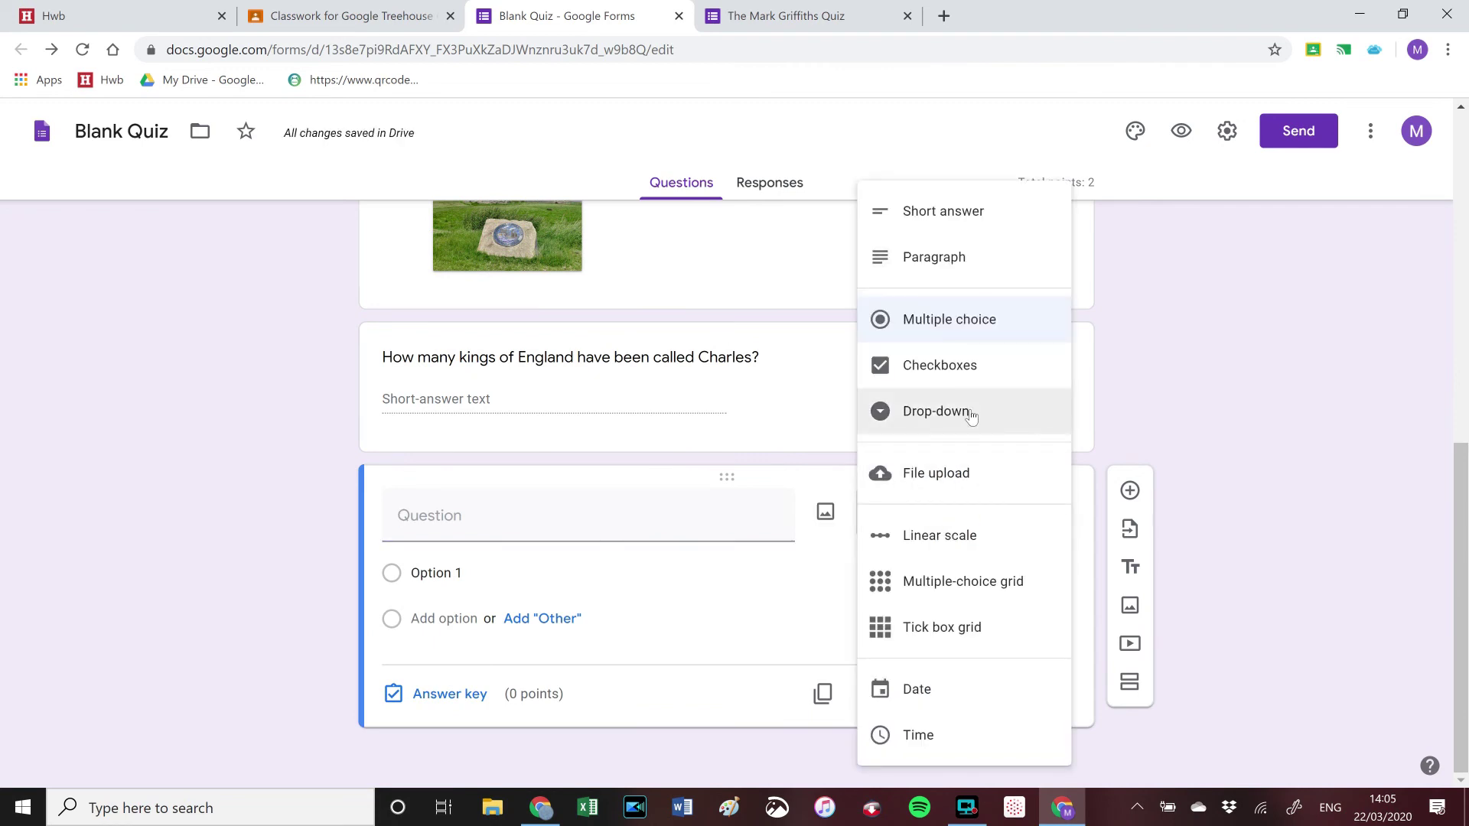
click(969, 413)
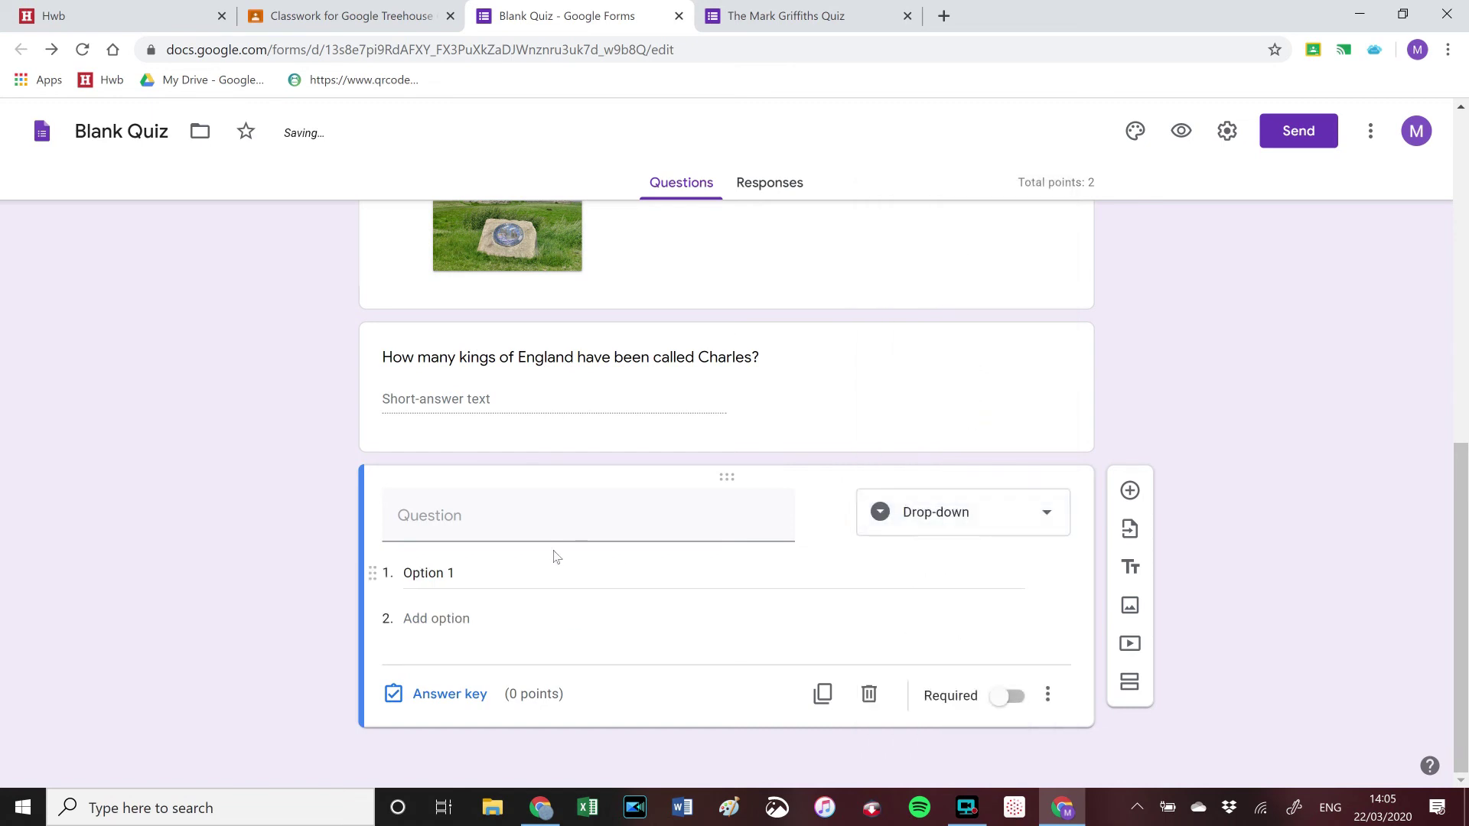
text(What is the biggest mountain in Wales?)
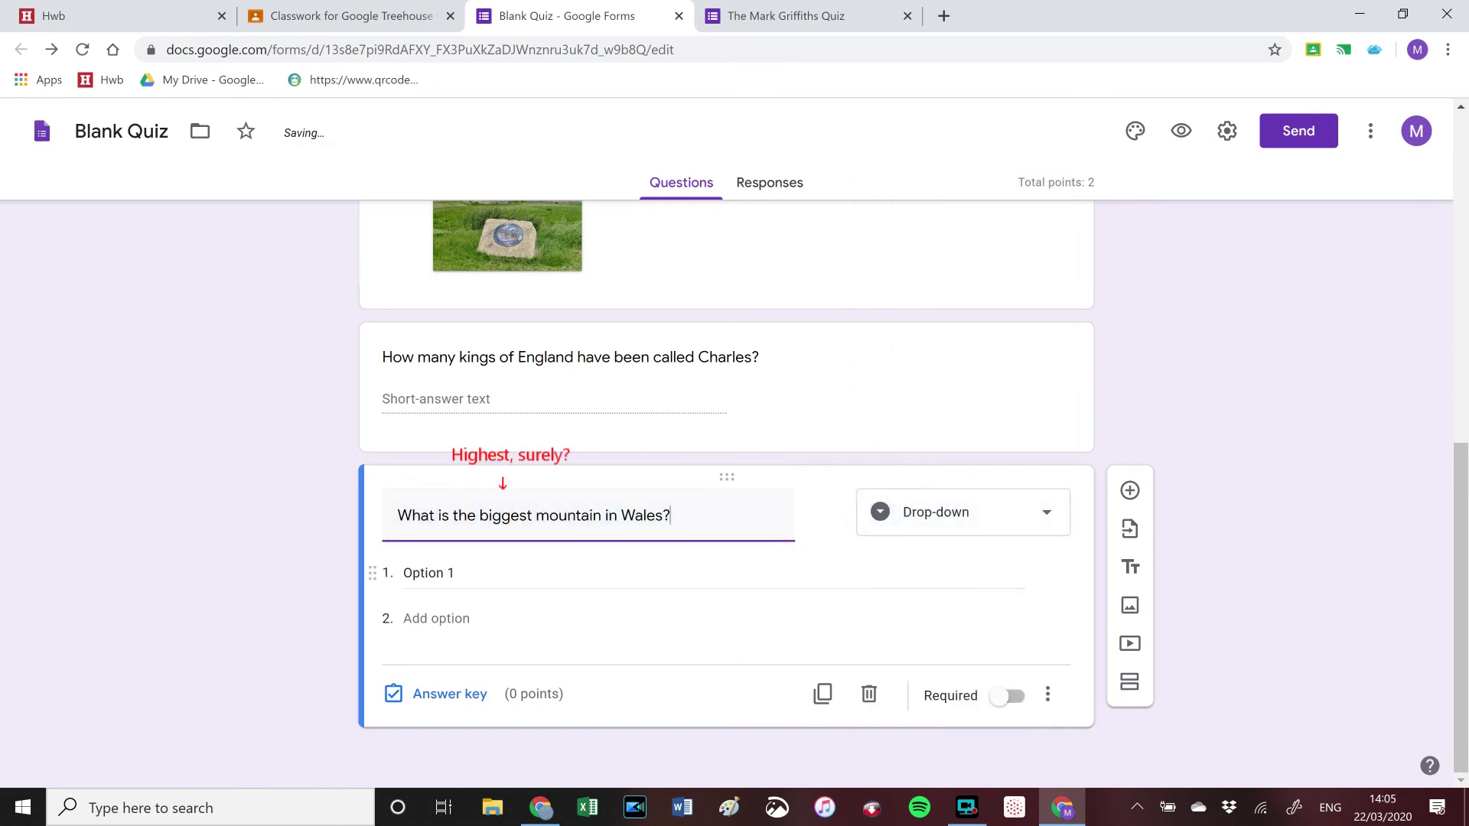
Step: Enter the mountain question's three options as "Snowdon", "Moel Famau" and "Rhostyllen spoil tip"
click(429, 574)
text(SNowdon)
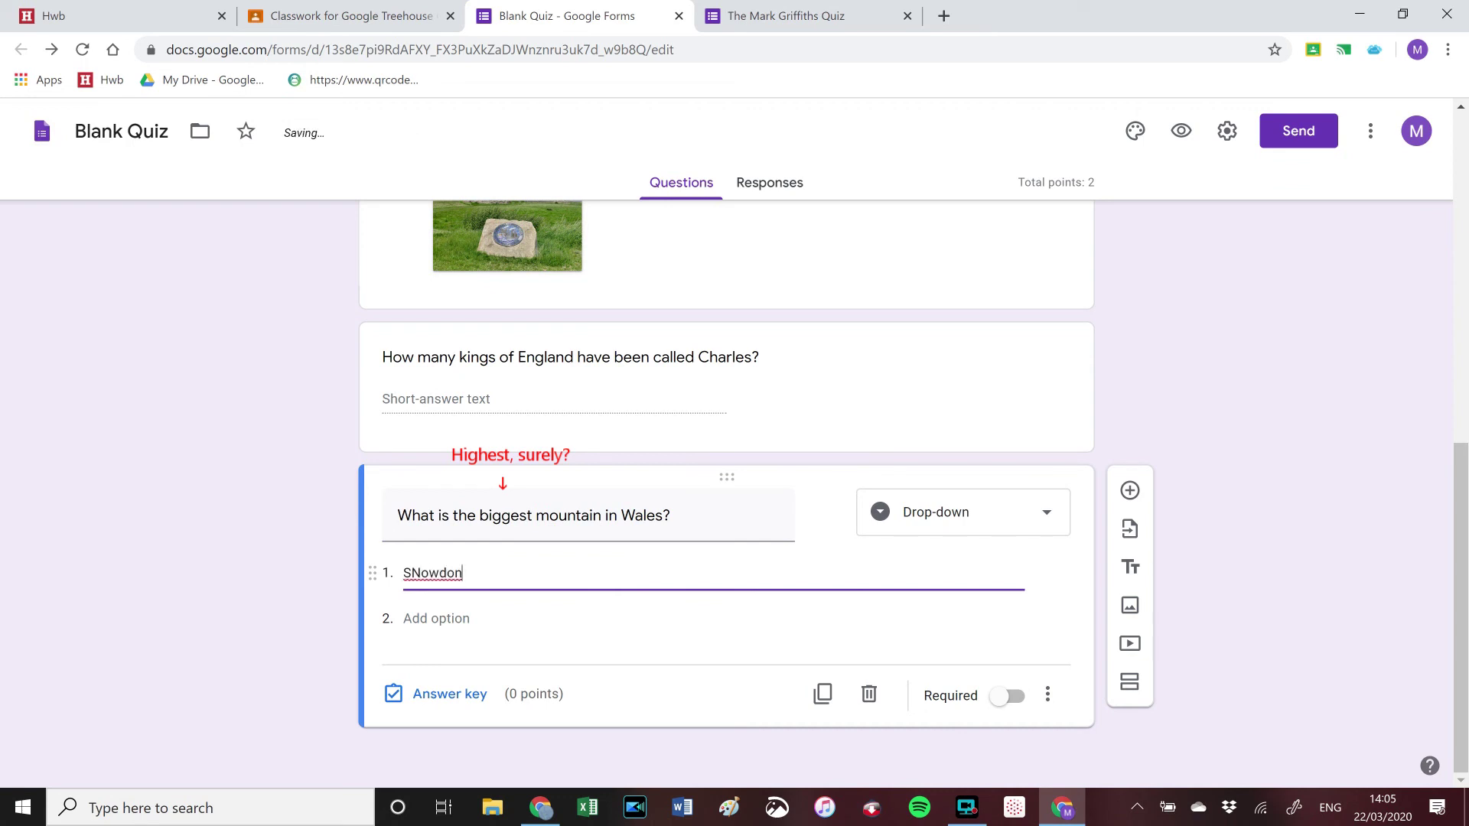
click(421, 573)
key(BackSpace)
text(n)
click(435, 604)
click(434, 620)
text(Moel Famau)
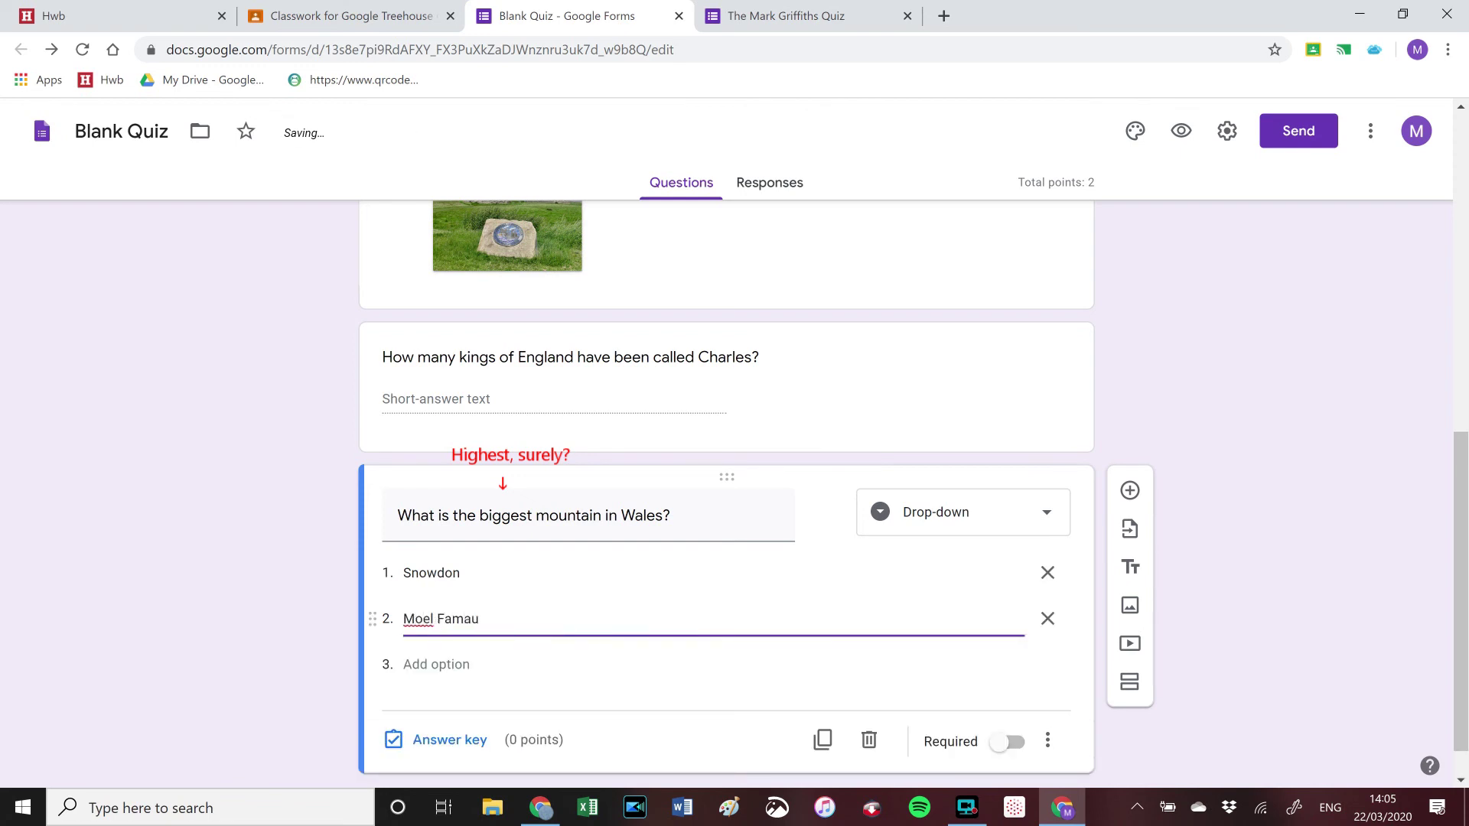
click(436, 664)
text(Rhostyllen spoil tip)
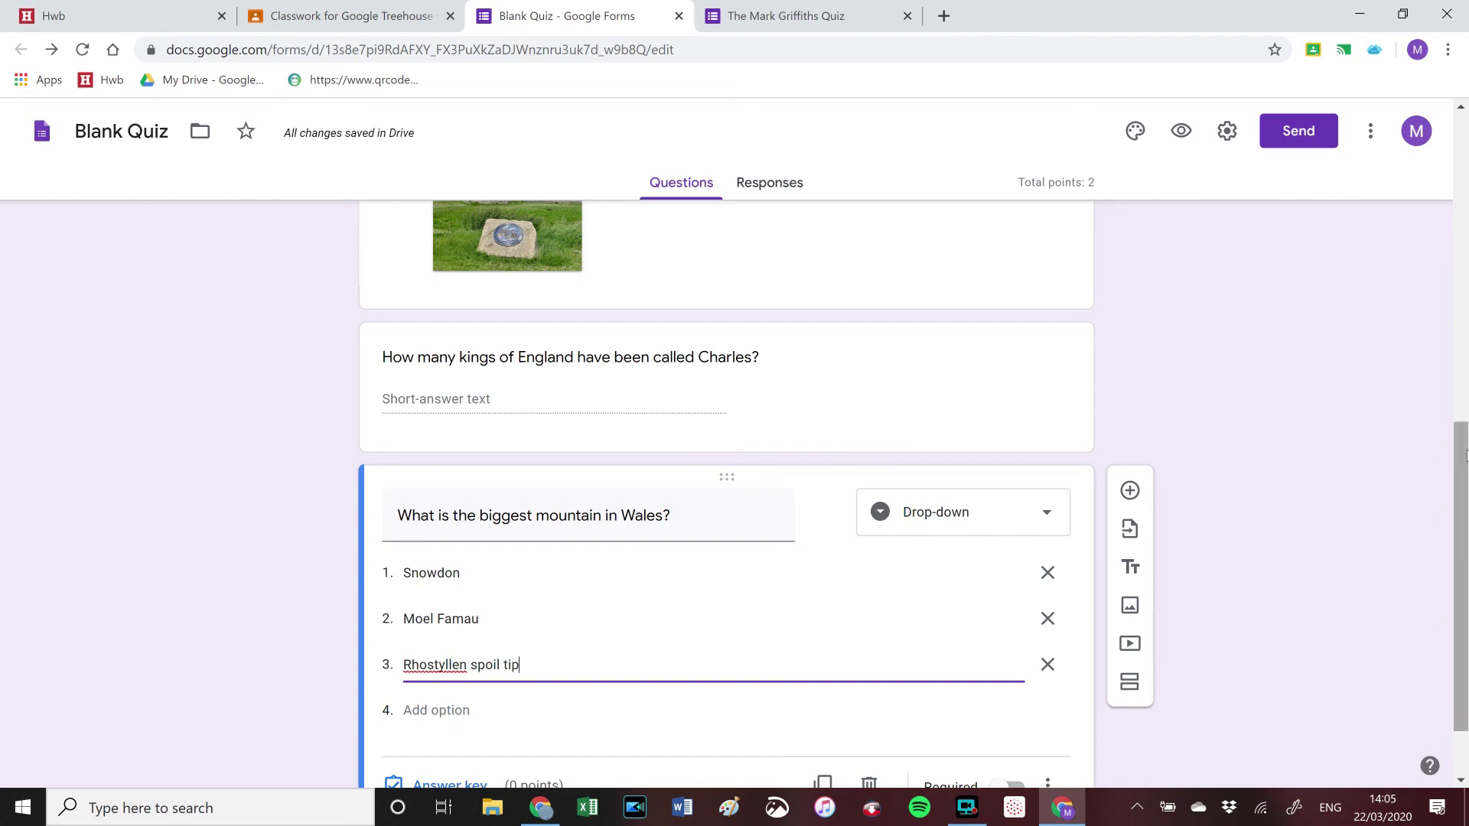
Step: In the mountain question's answer key, set the worth to 1 point and mark Snowdon as the correct answer
drag(1465, 457, 1465, 495)
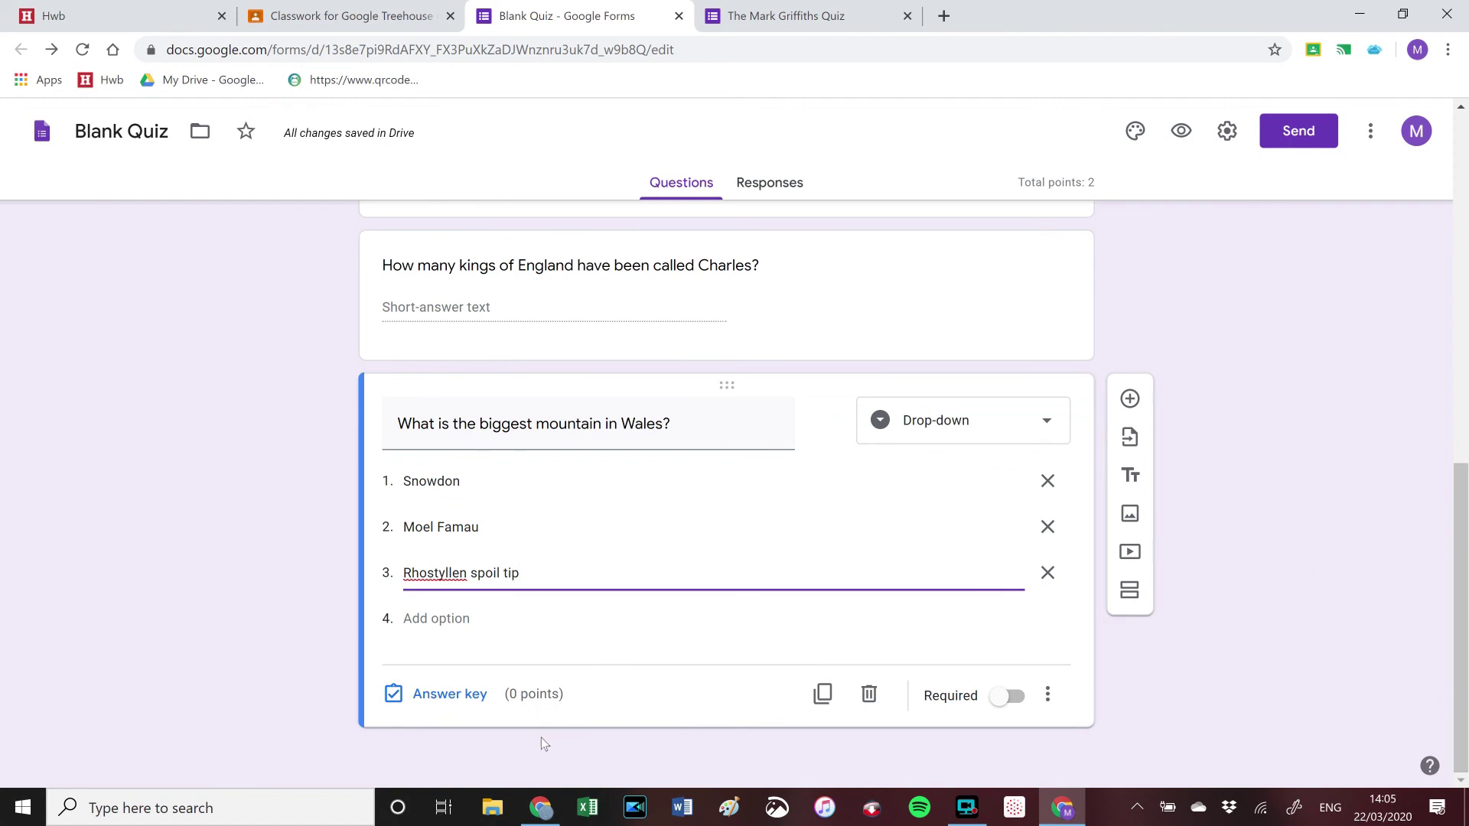
click(475, 694)
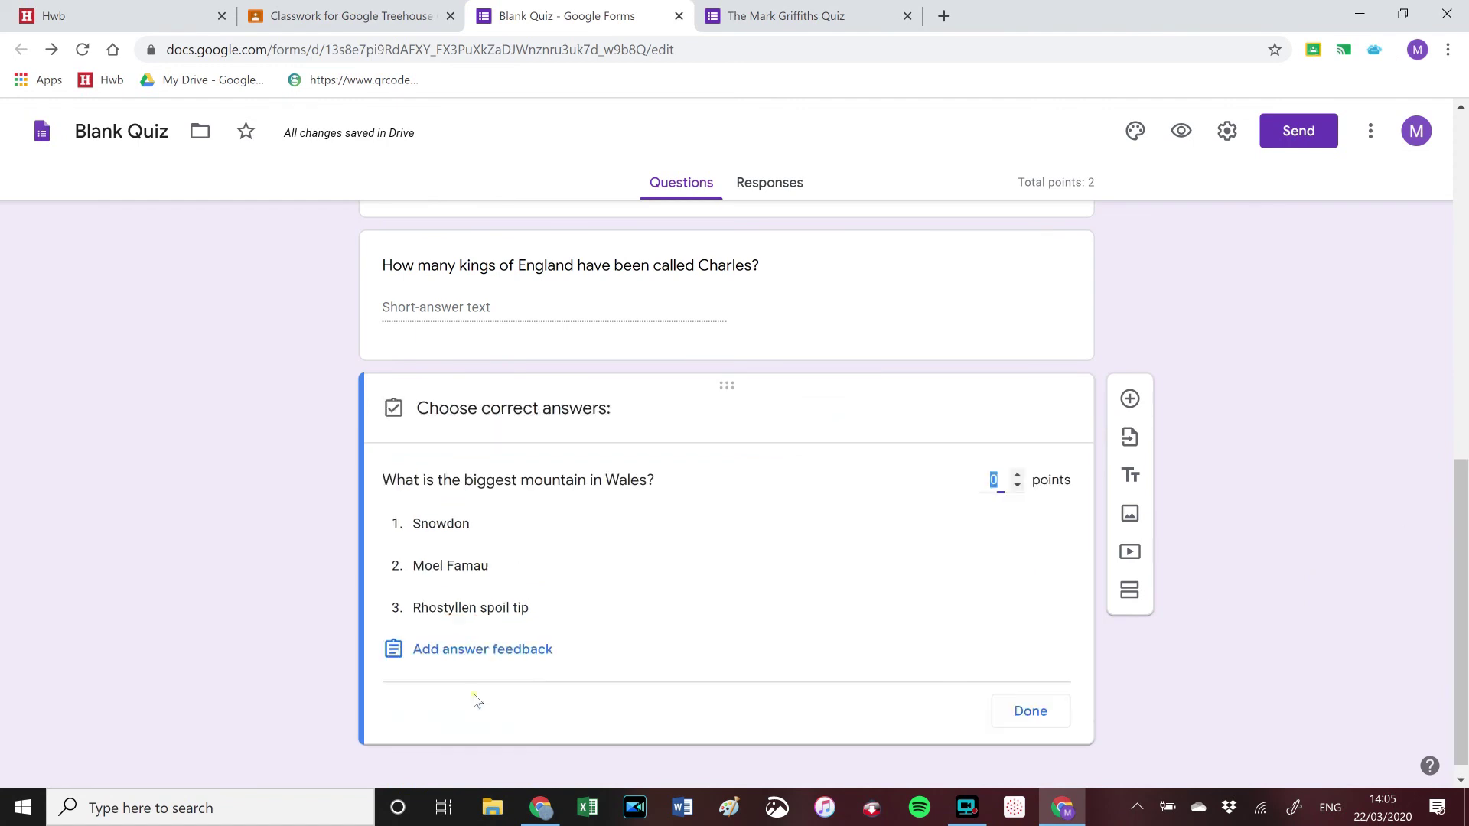
click(1017, 474)
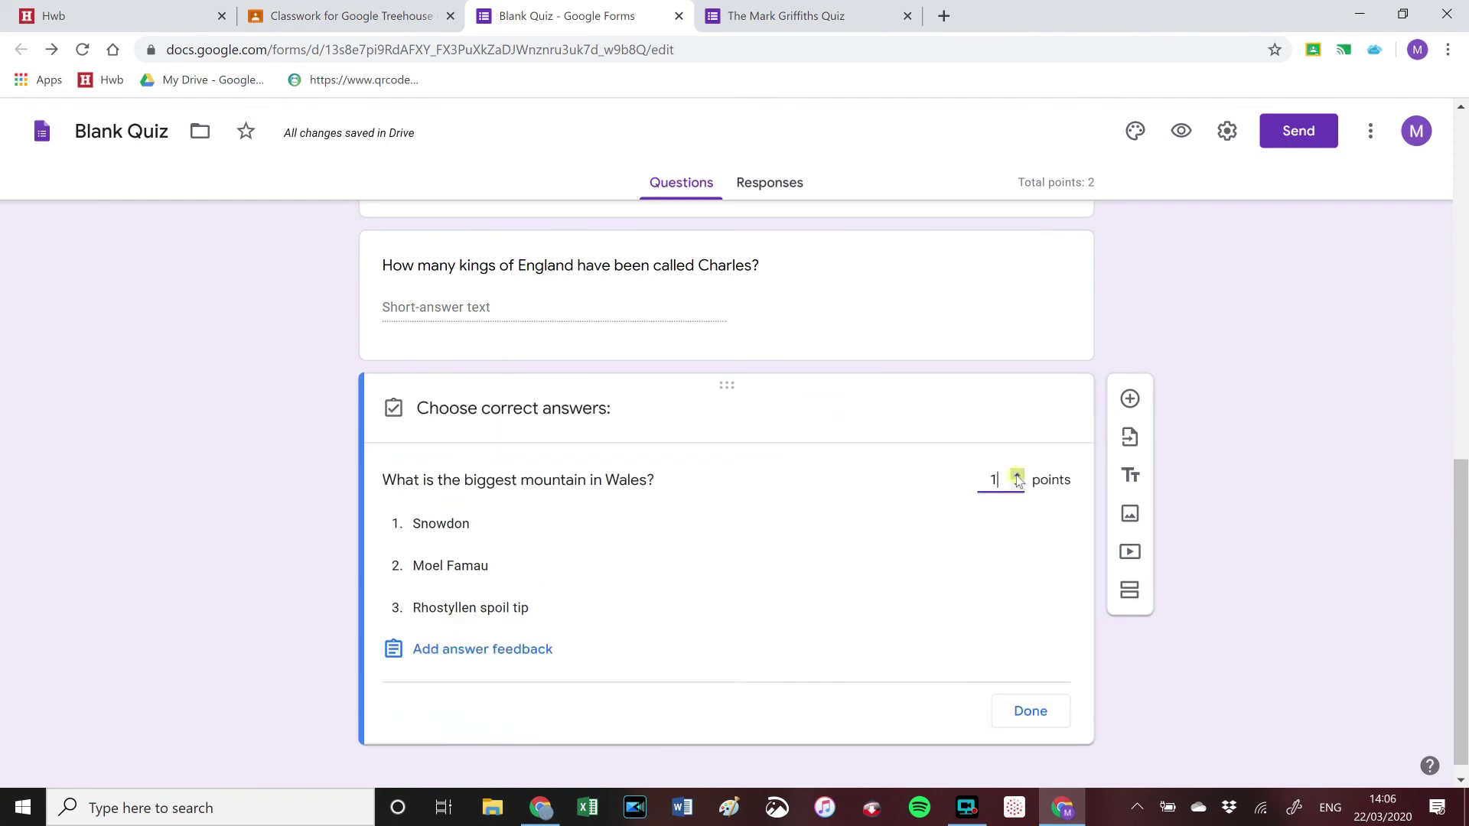
click(510, 524)
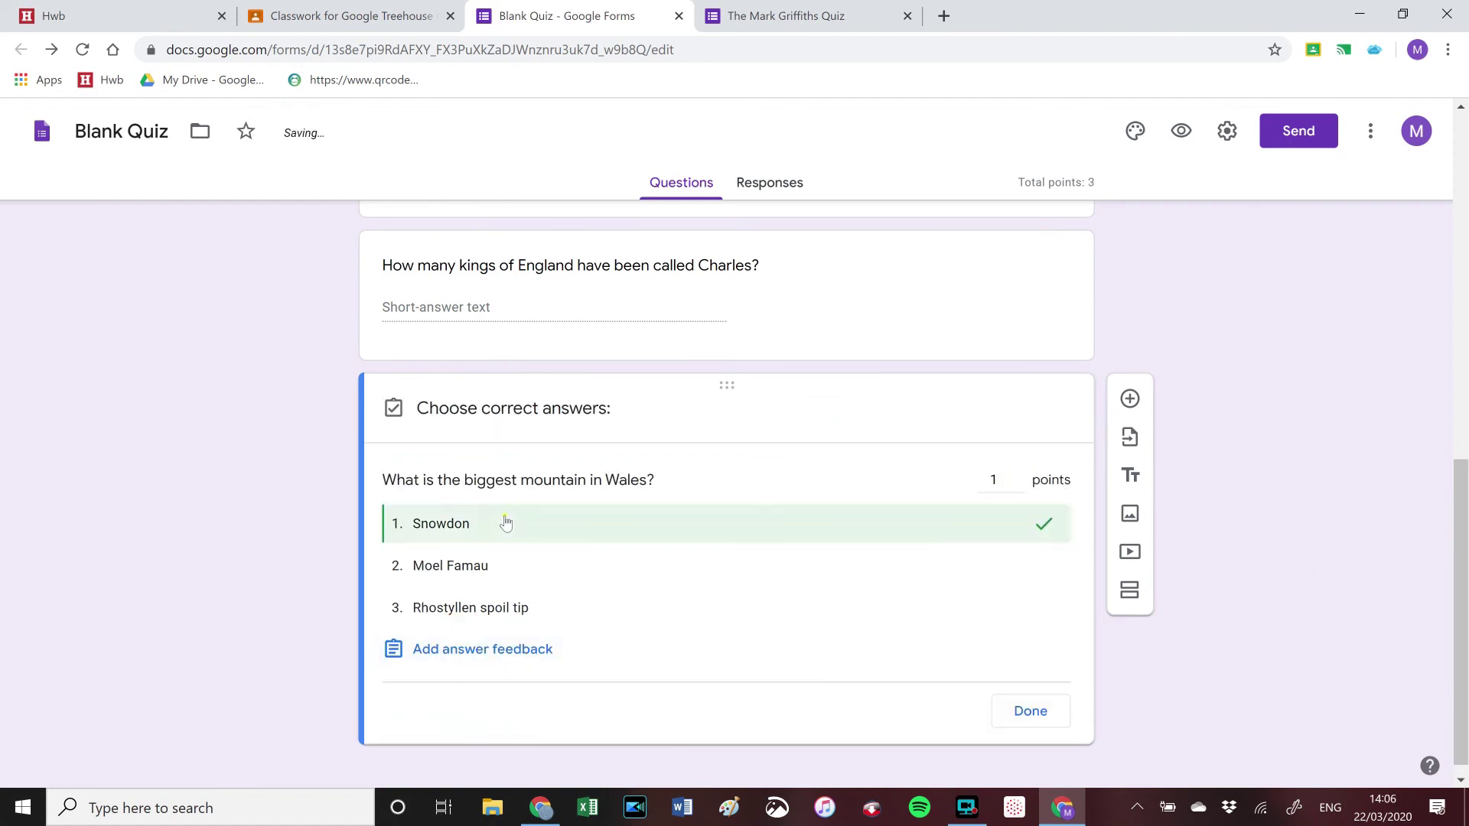
Step: Finish the mountain question's answer key and, in a preview of the quiz, answer the capital of France question with Paris
click(1043, 715)
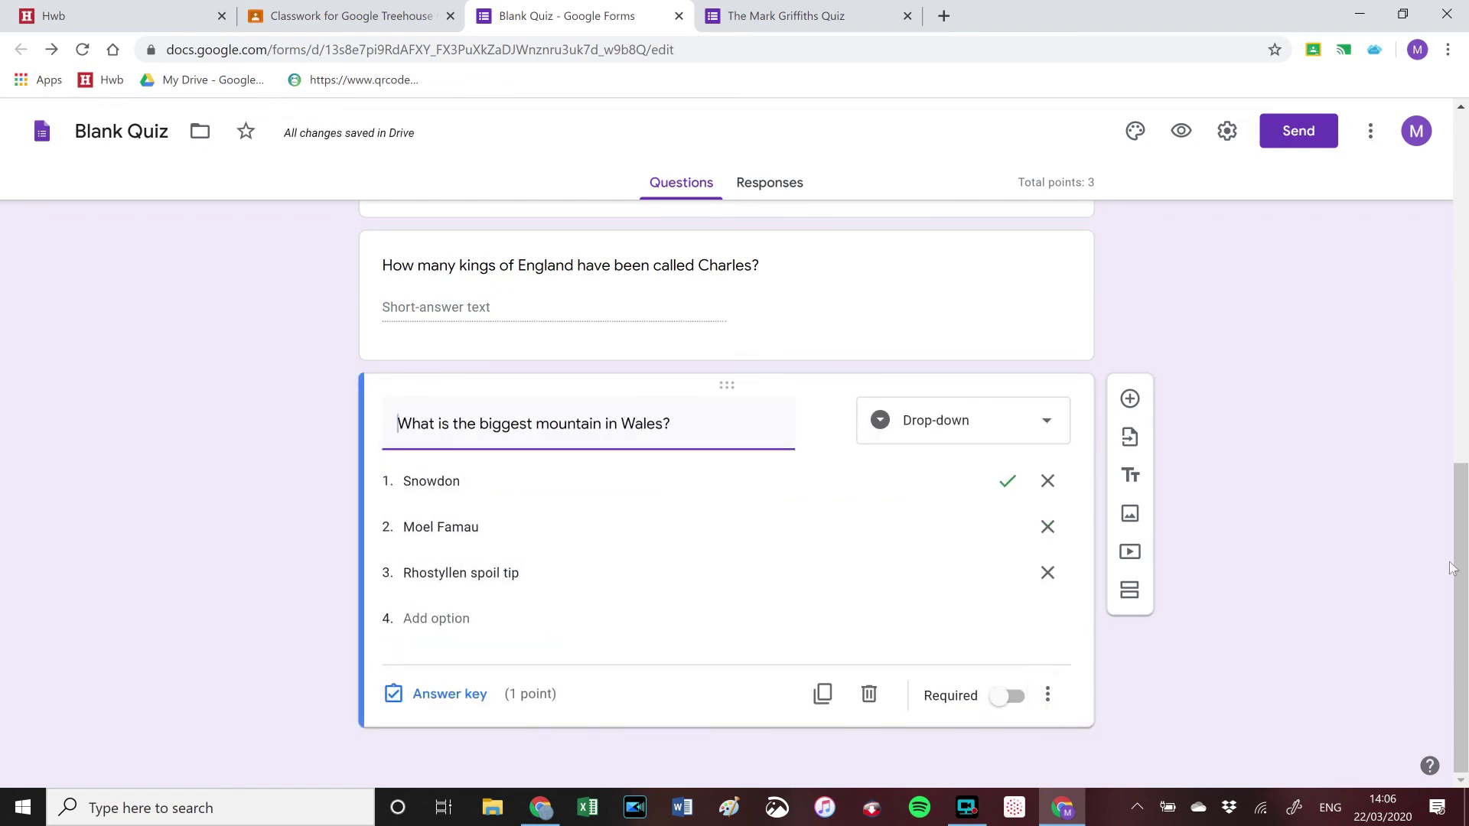
click(1183, 134)
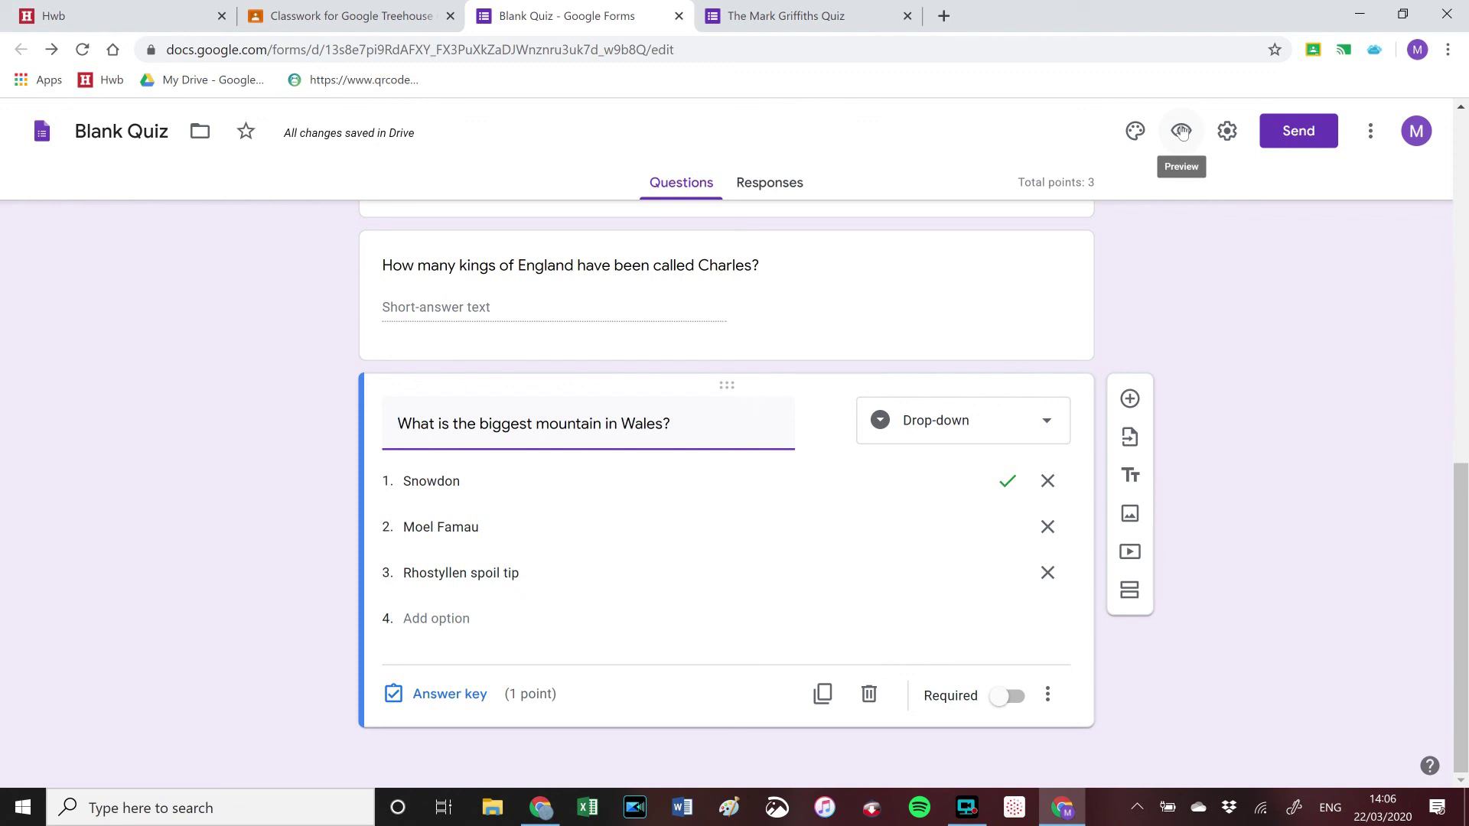
click(1183, 133)
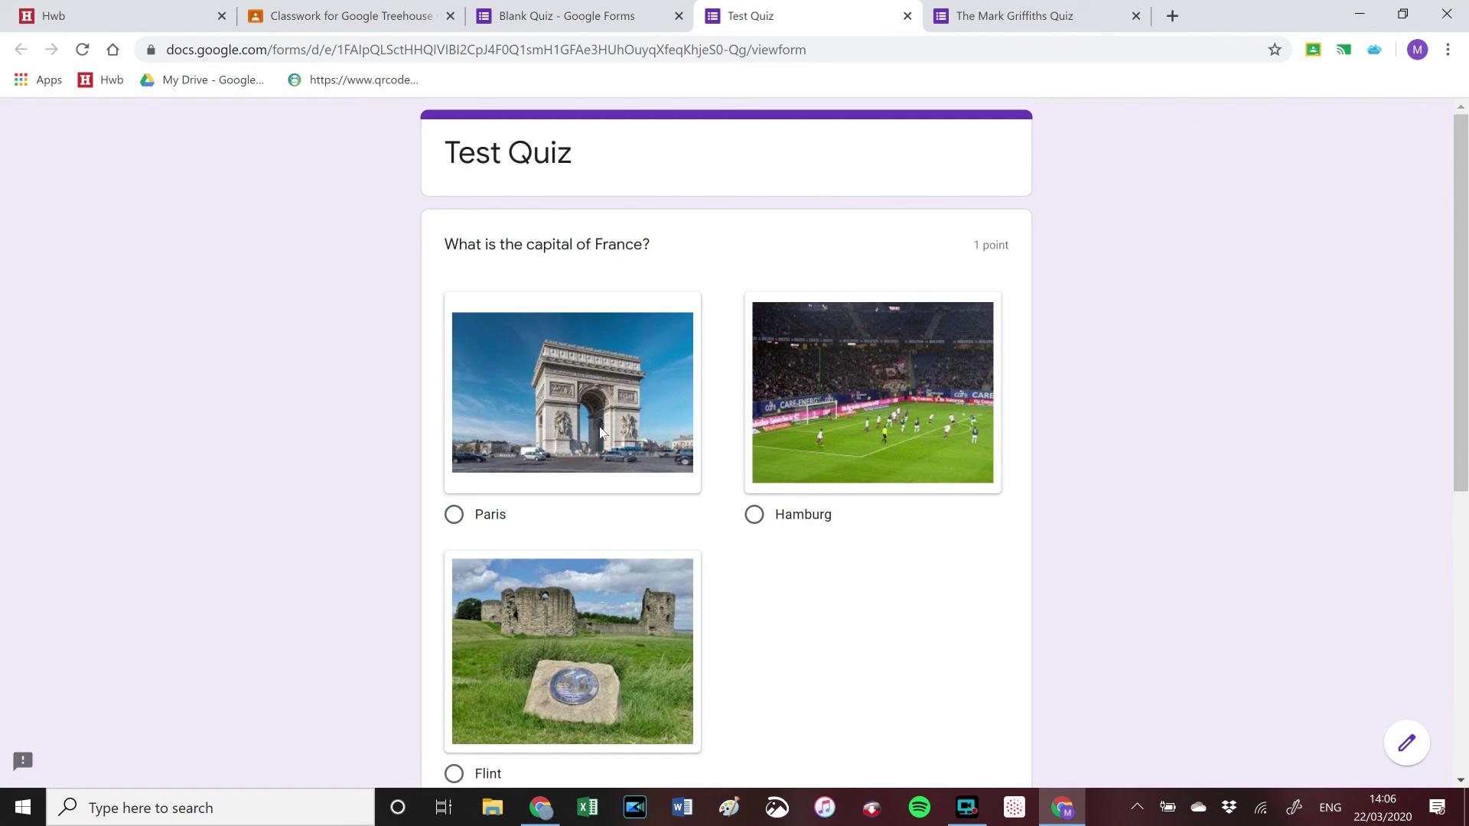
click(454, 515)
scroll(1449, 479, down, 1)
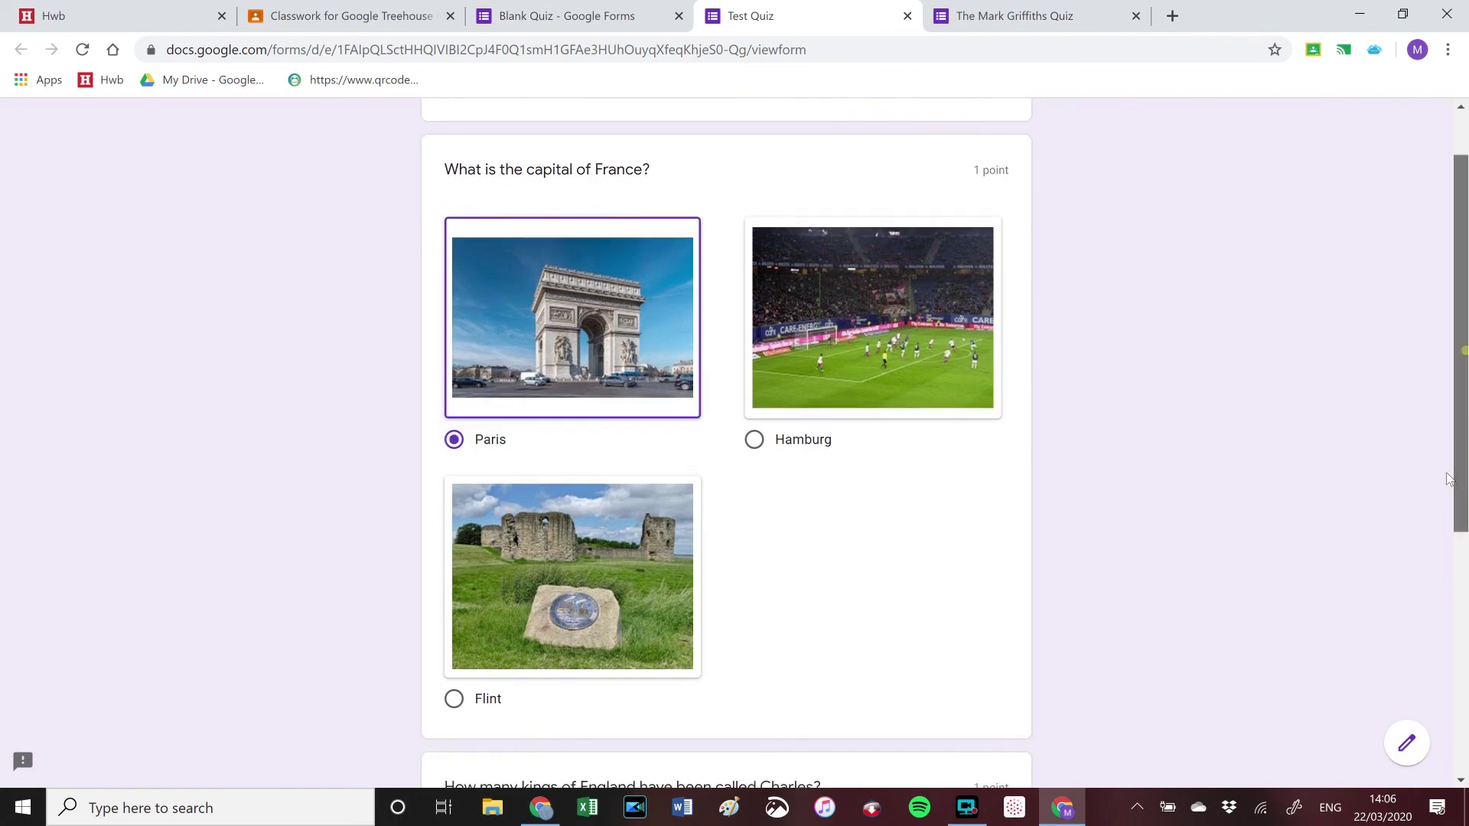
Step: Test the Charles question's number validation with the answer "two", and replace it with 2
scroll(1448, 480, down, 5)
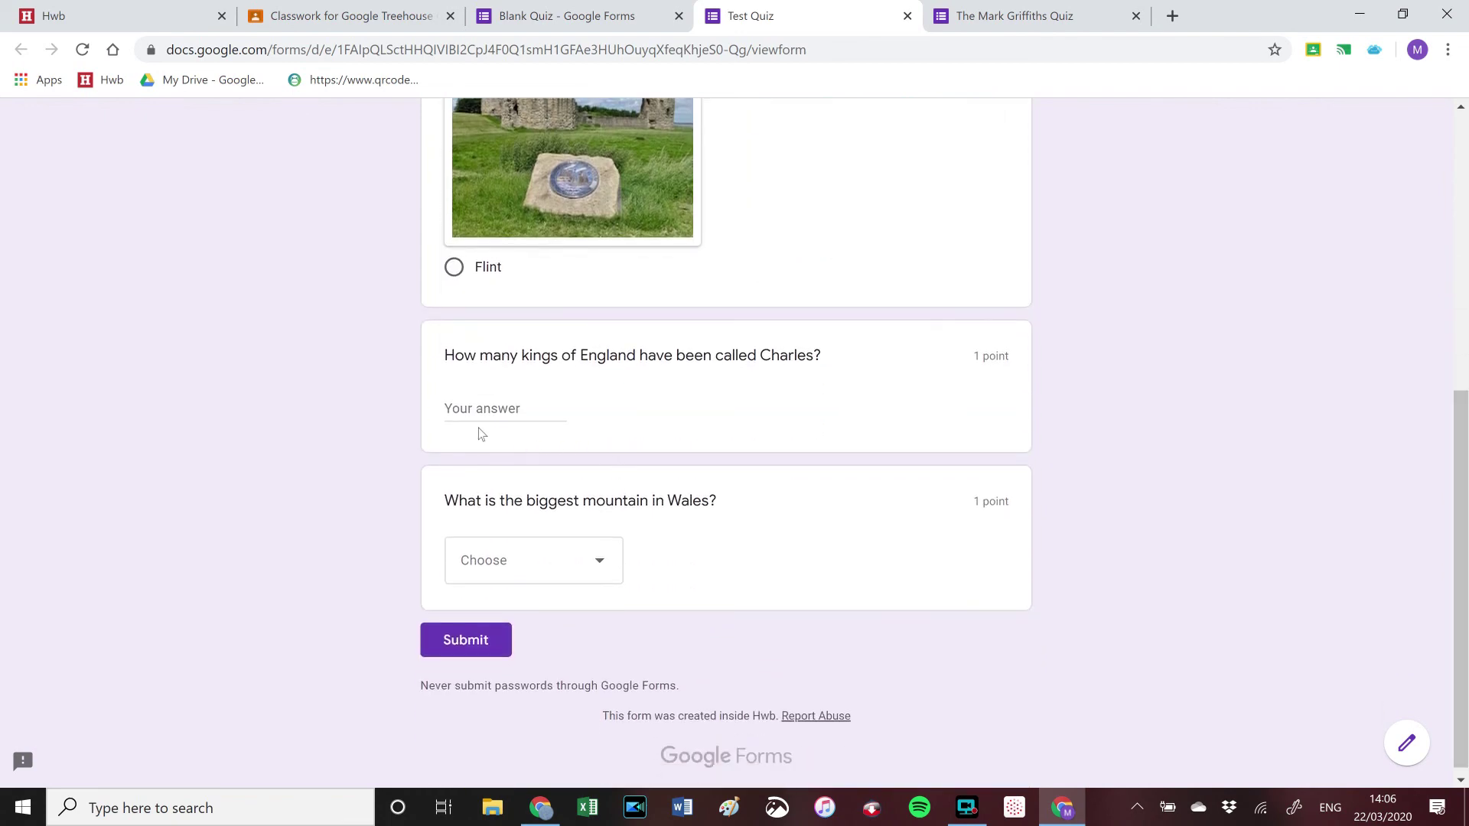
click(478, 408)
text(t)
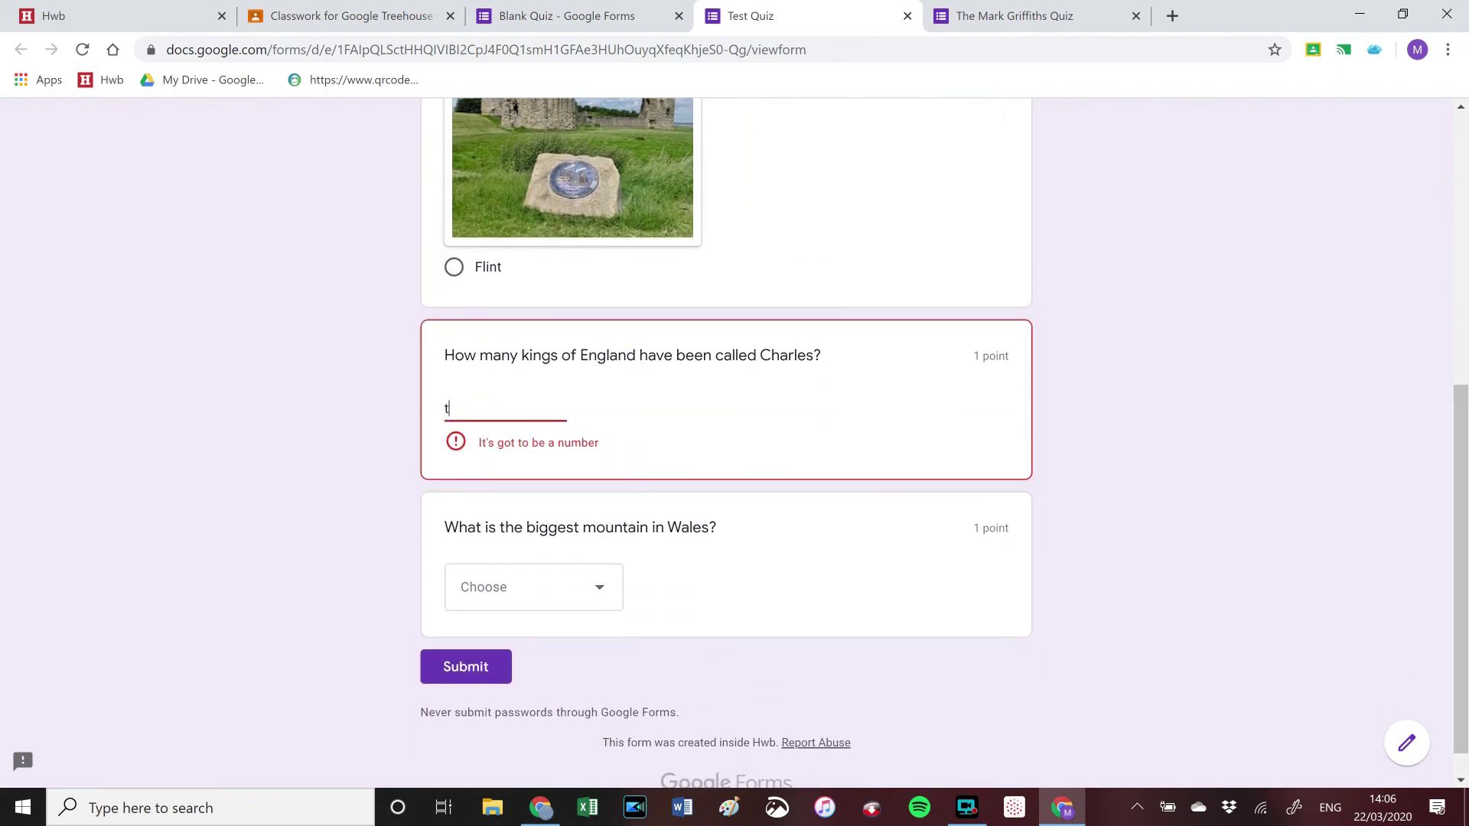
text(wo)
key(BackSpace)
key(BackSpace)
key(BackSpace)
text(2)
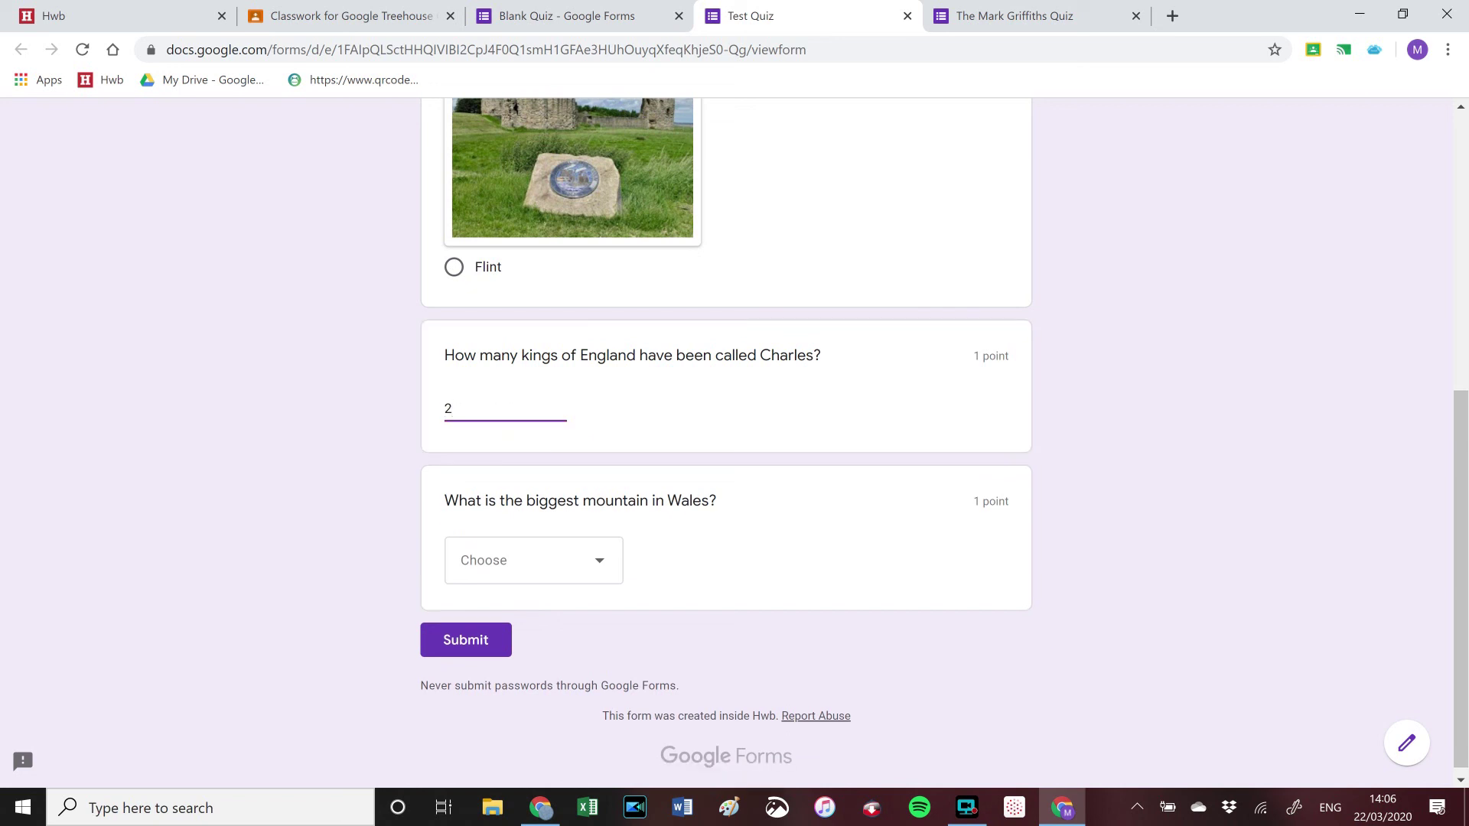
Step: Answer the biggest mountain question with Rhostyllen spoil tip and submit the quiz
click(596, 576)
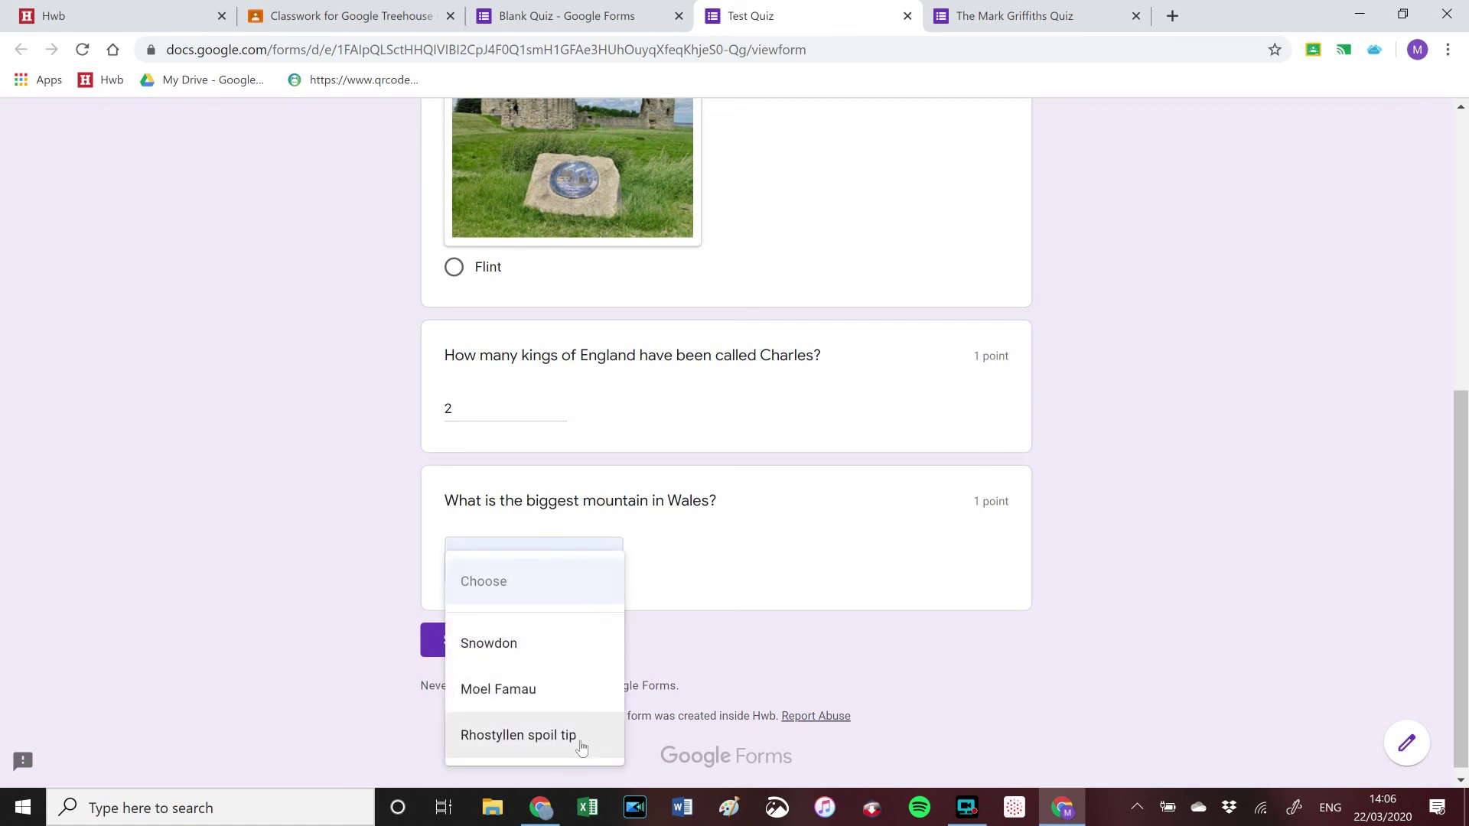
click(582, 736)
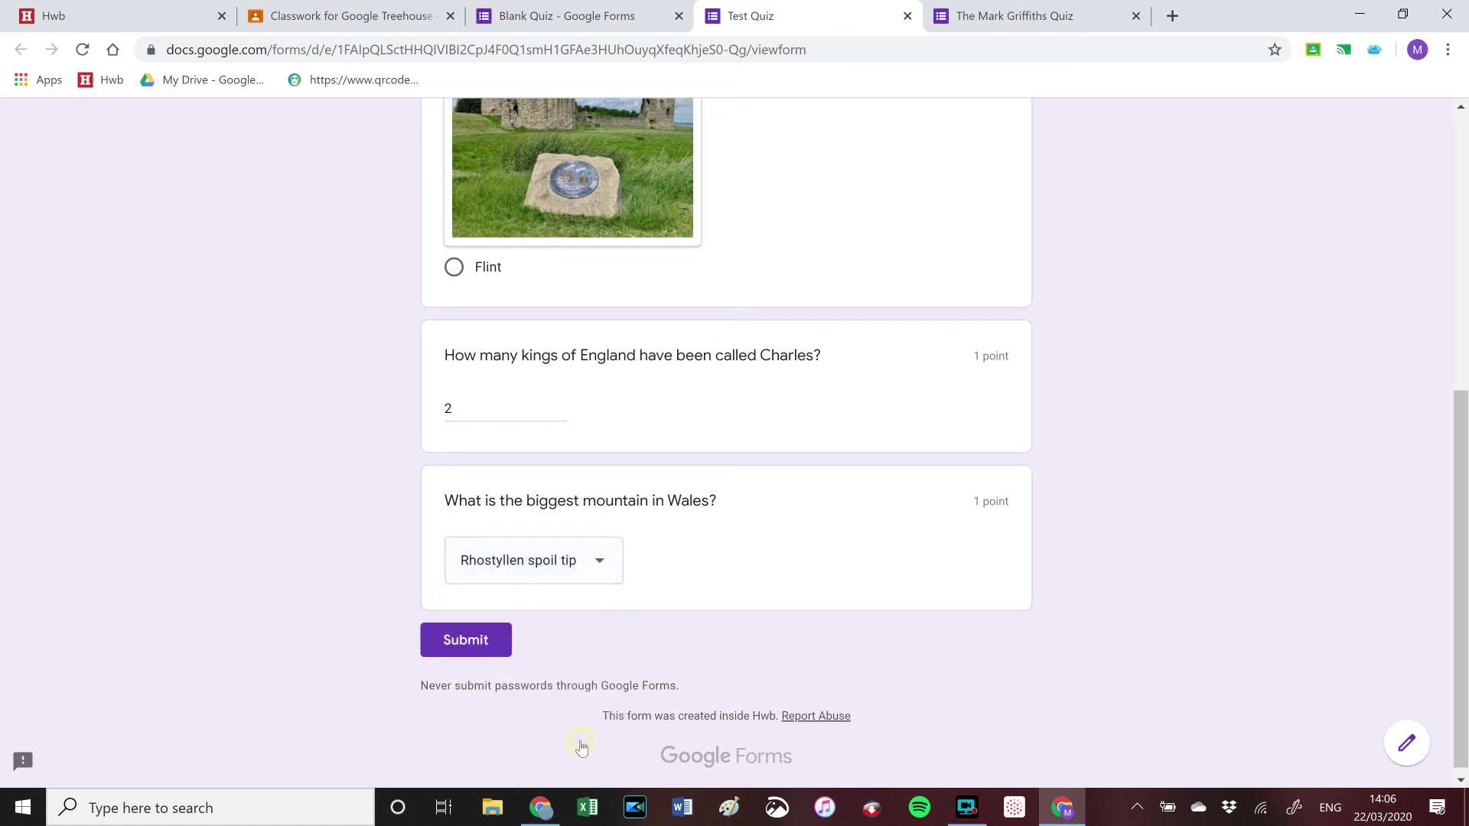
click(485, 645)
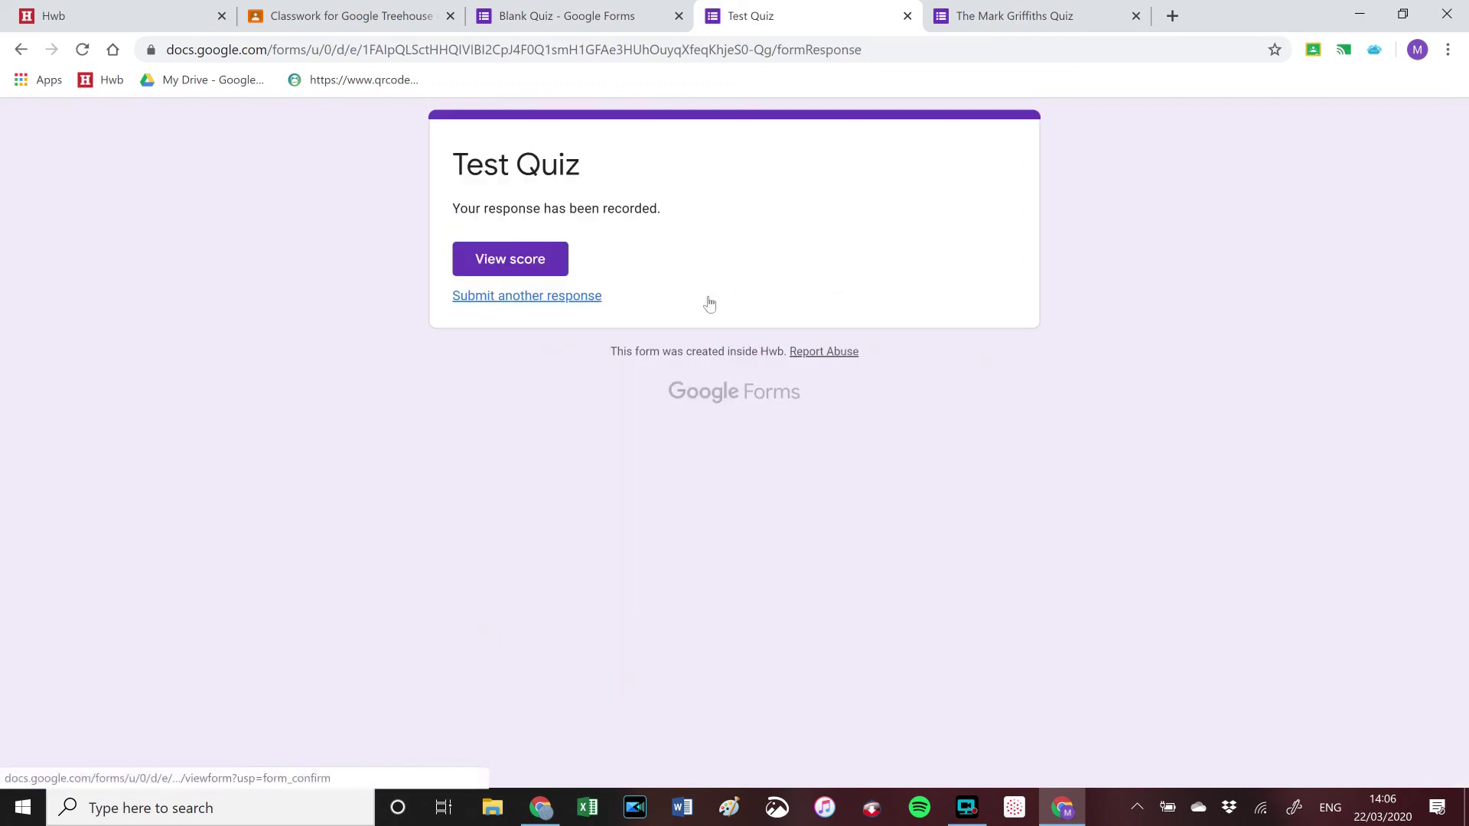
Step: View the score of the submitted quiz and examine the marks, feedback and correct answer shown for each question
click(533, 263)
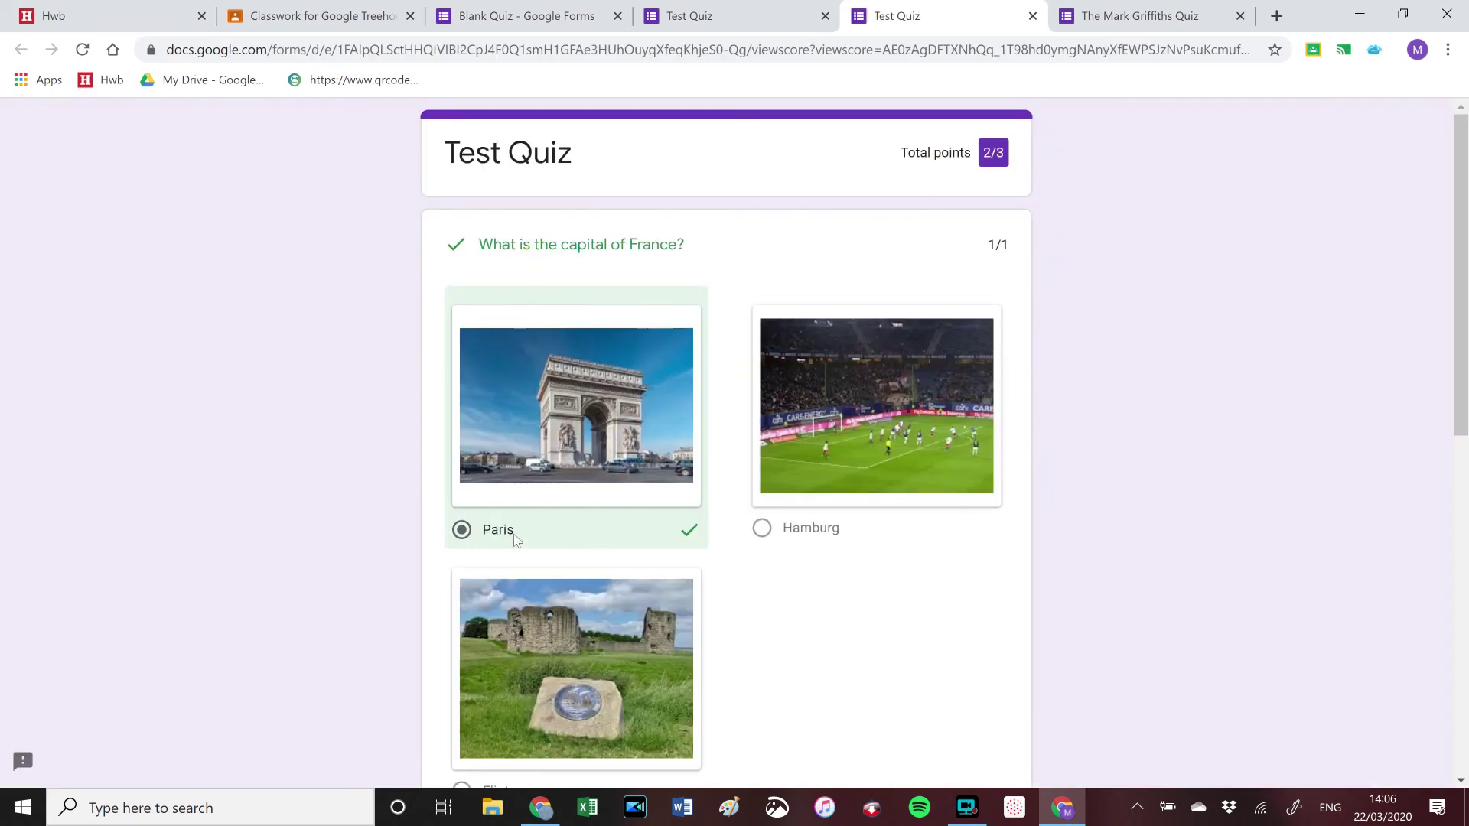
drag(1466, 309, 1463, 474)
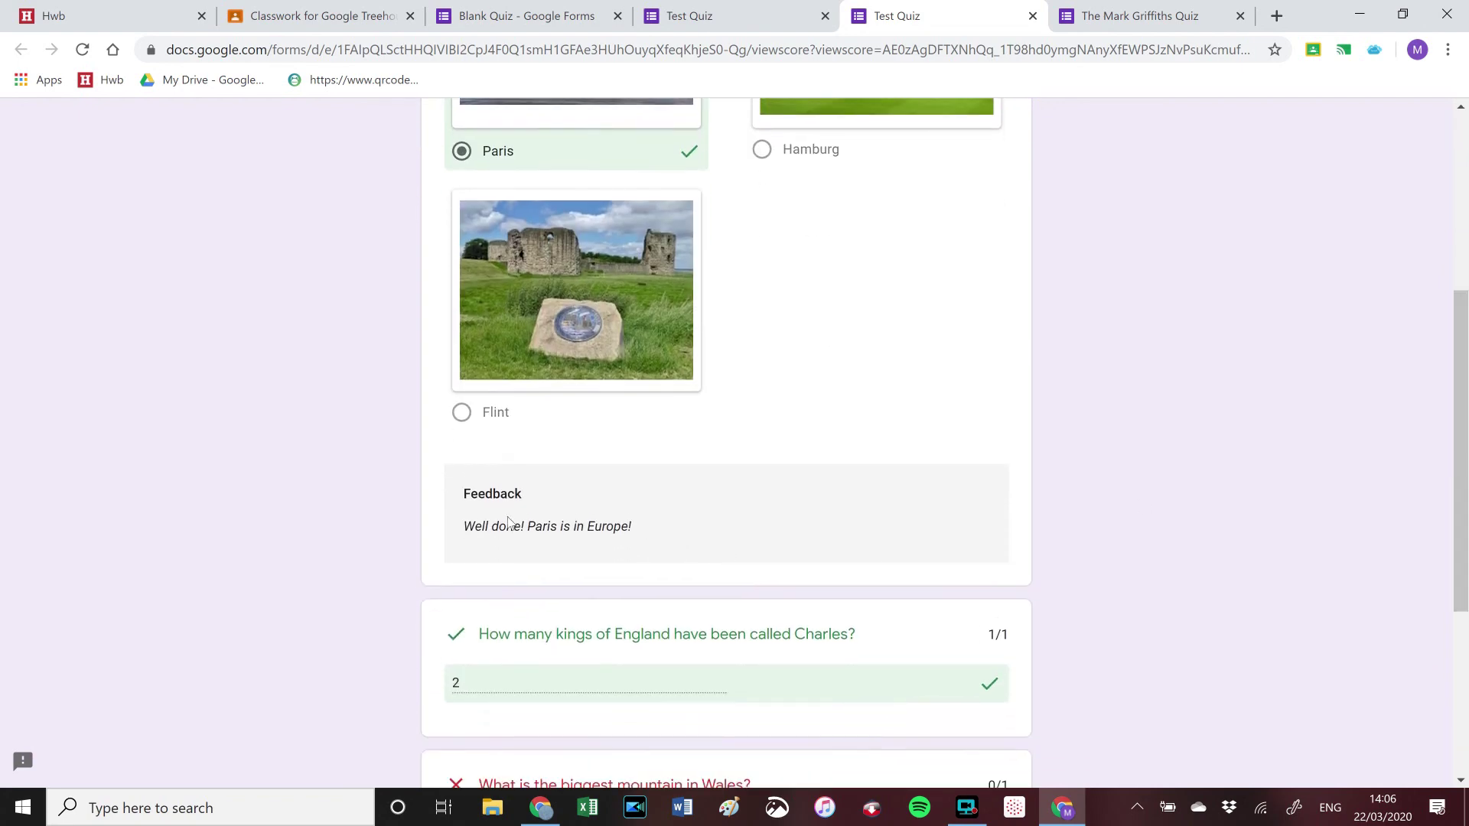
drag(1459, 453, 1458, 544)
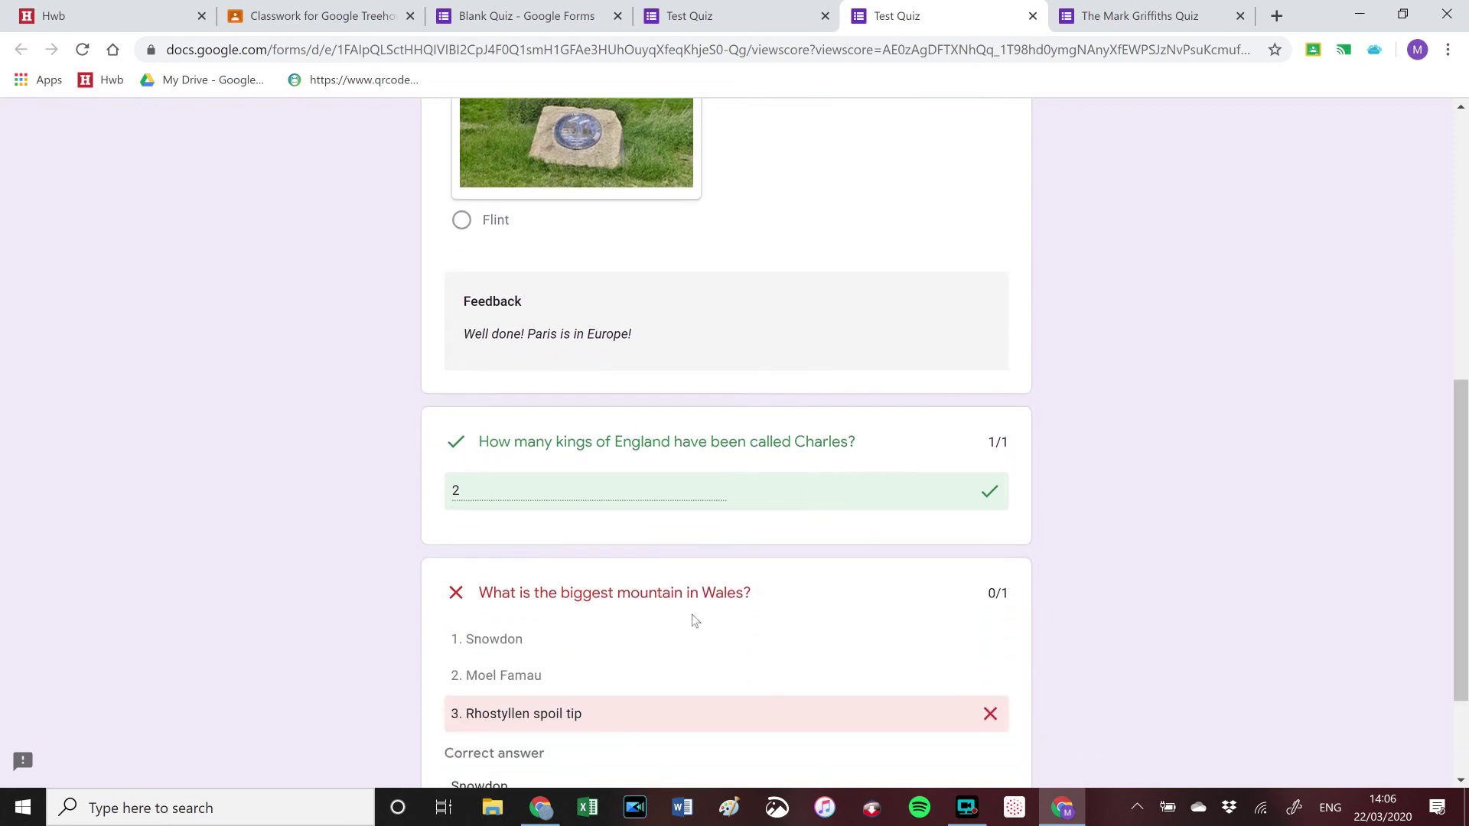
drag(1463, 565, 1462, 638)
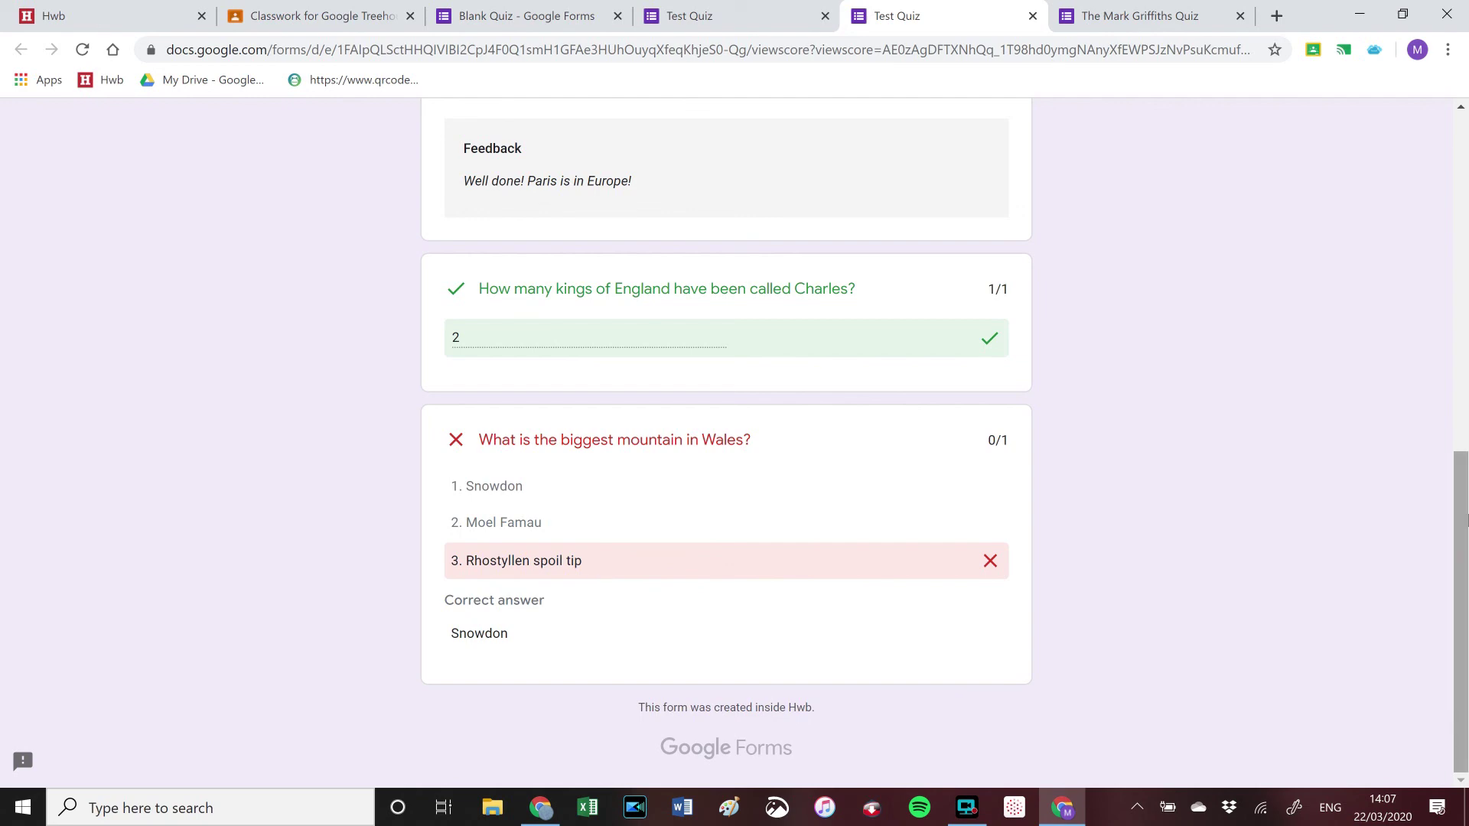
drag(1462, 516, 1467, 50)
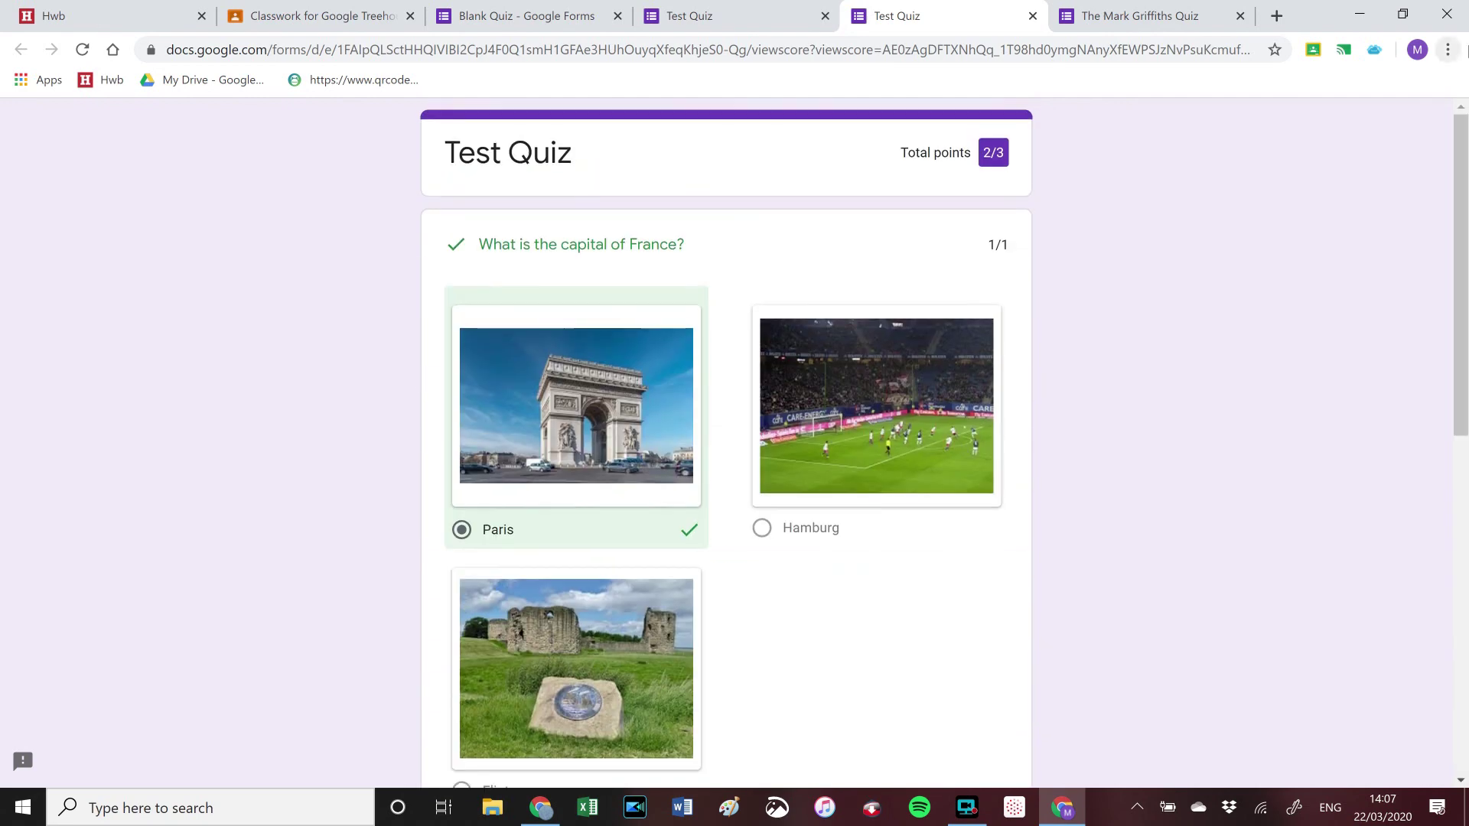